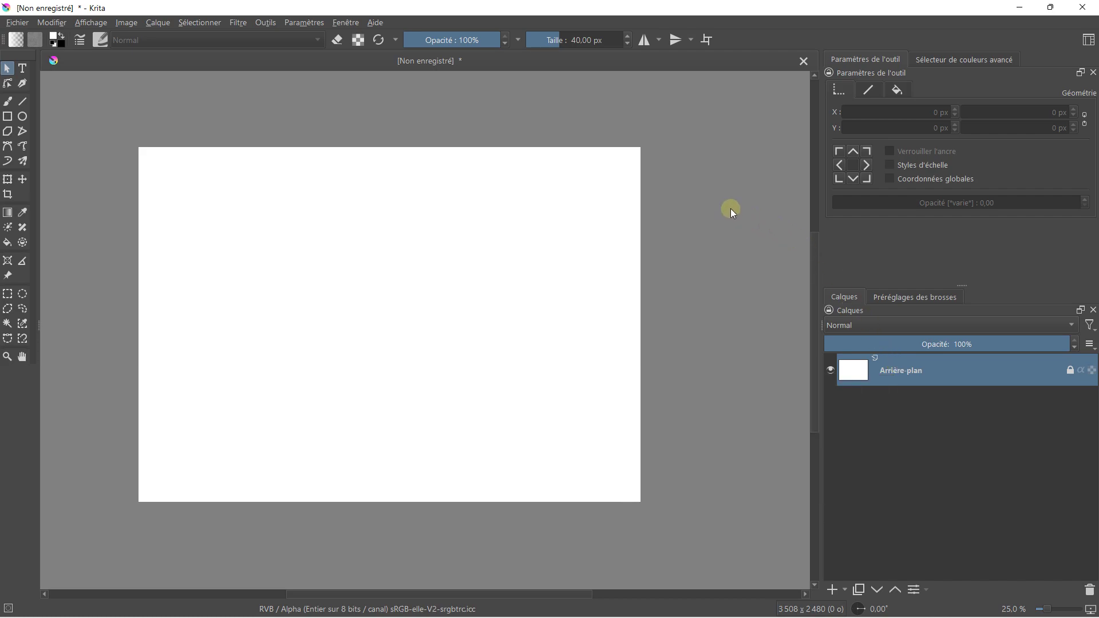
Nudge the blank page's view and widen the right-hand docker panels.
{"action": "left_click_drag", "start_coordinate": [80, 139], "coordinate": [66, 132]}
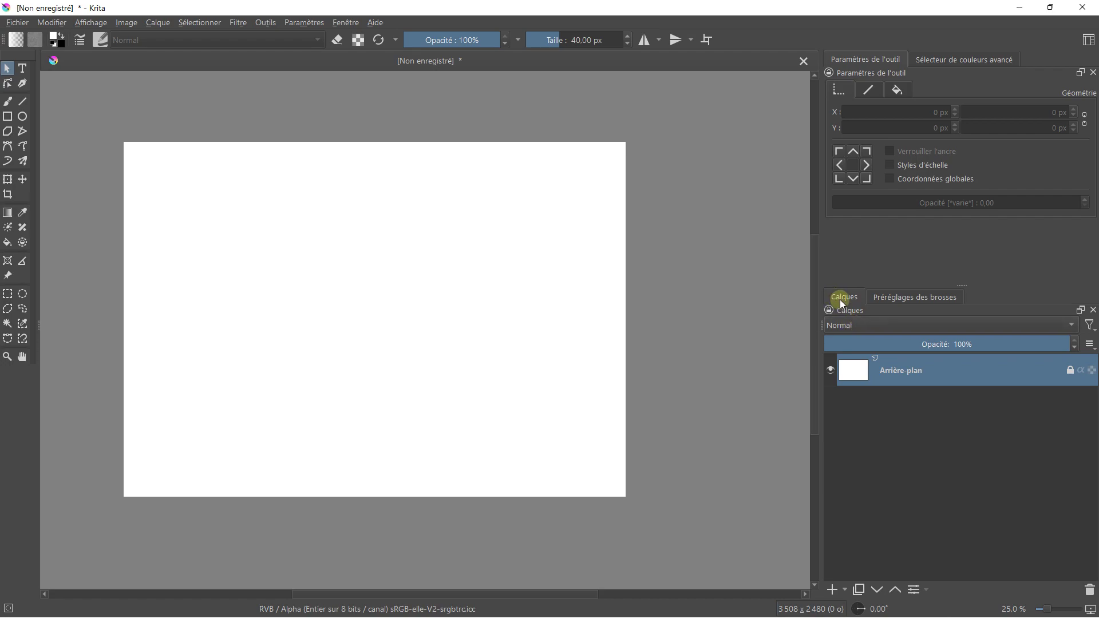
{"action": "mouse_move", "coordinate": [822, 372]}
{"action": "left_mouse_down"}
{"action": "mouse_move", "coordinate": [786, 376]}
{"action": "mouse_move", "coordinate": [954, 297]}
{"action": "mouse_move", "coordinate": [950, 249]}
{"action": "left_mouse_up"}
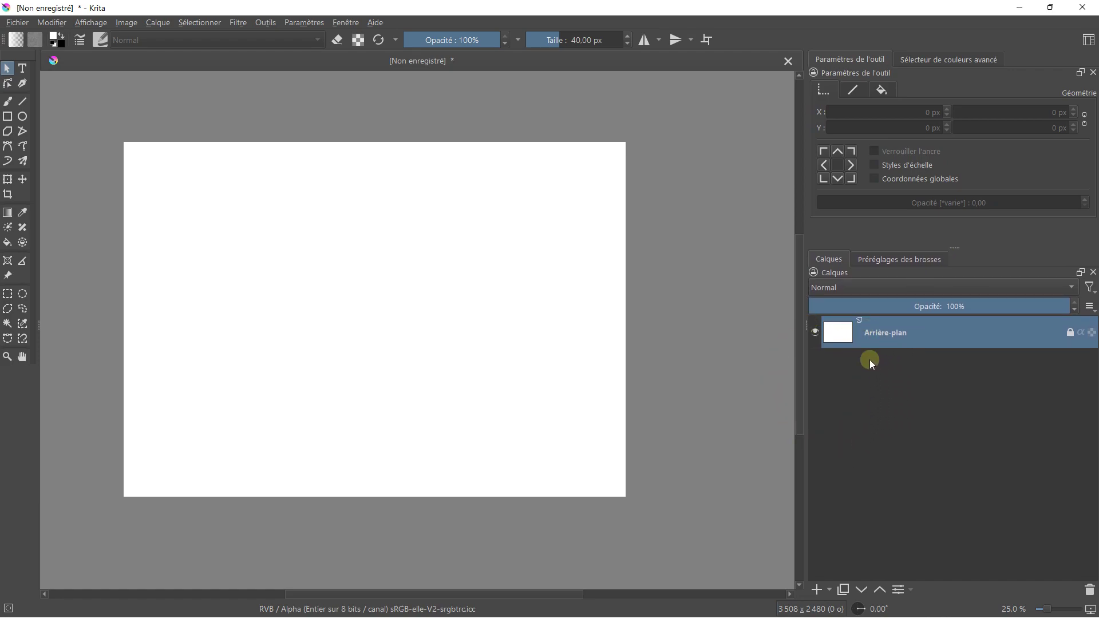
Add a new paint layer, Calque de dessin 1, above the Arrière-plan background.
{"action": "left_click", "coordinate": [828, 589]}
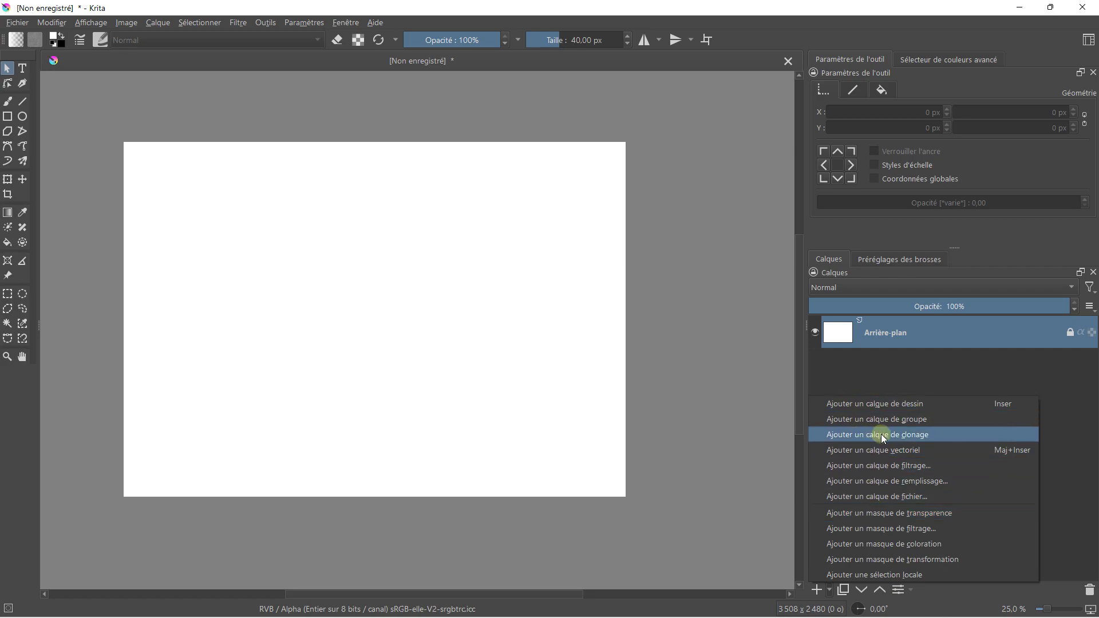
{"action": "left_click", "coordinate": [855, 404]}
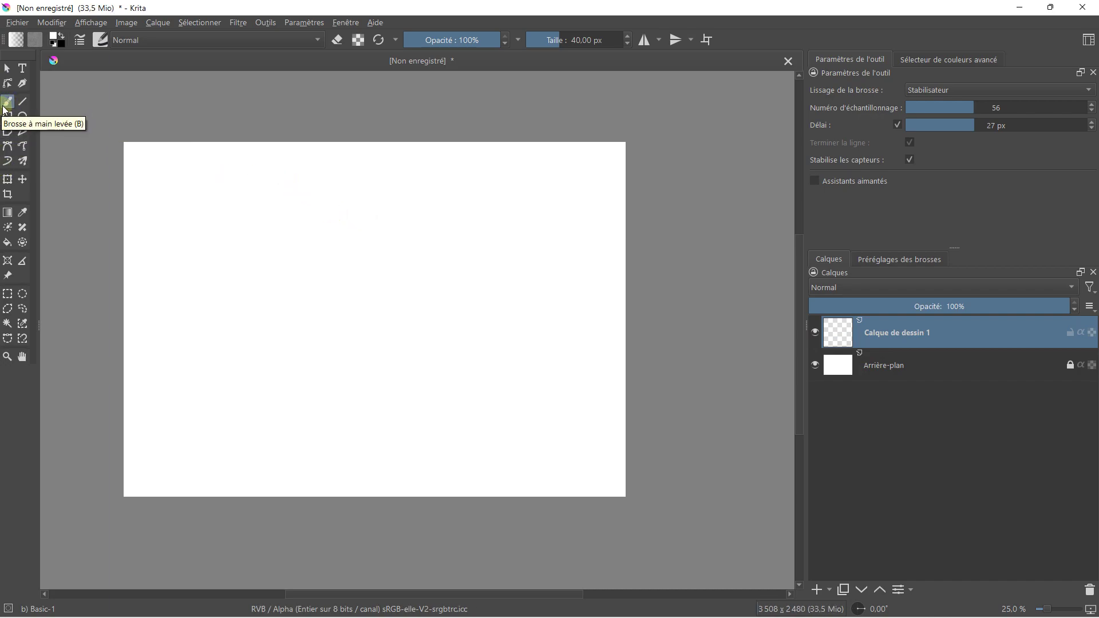
Enlarge the freehand brush to about 98 px in the brush presets.
{"action": "scroll", "coordinate": [197, 185], "scroll_direction": "up", "scroll_amount": 1}
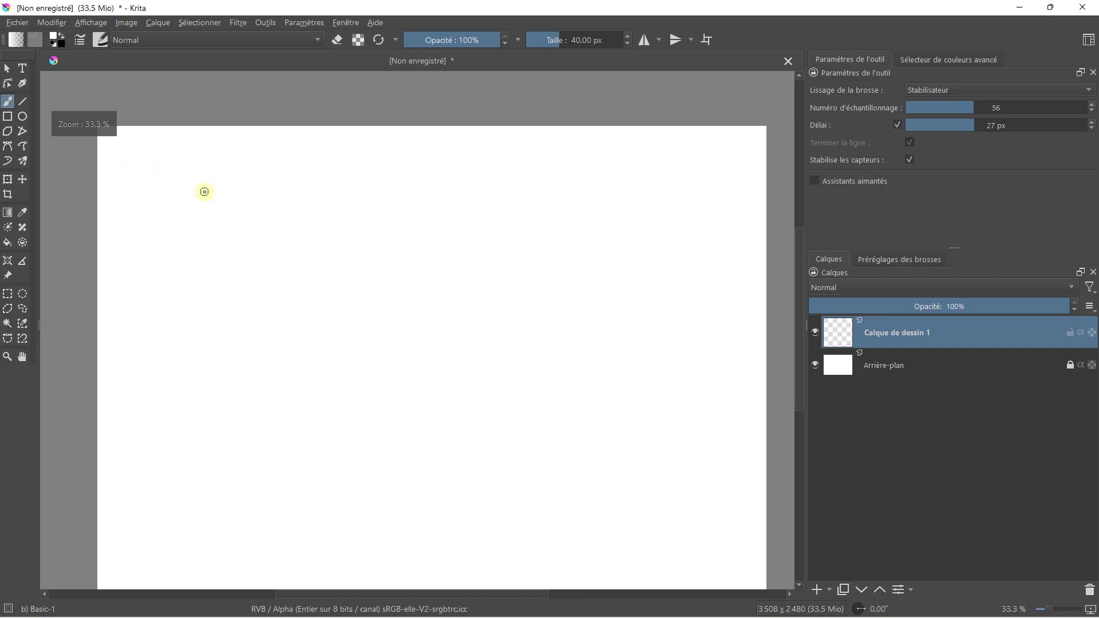
{"action": "left_click", "coordinate": [100, 40]}
{"action": "left_click", "coordinate": [101, 40]}
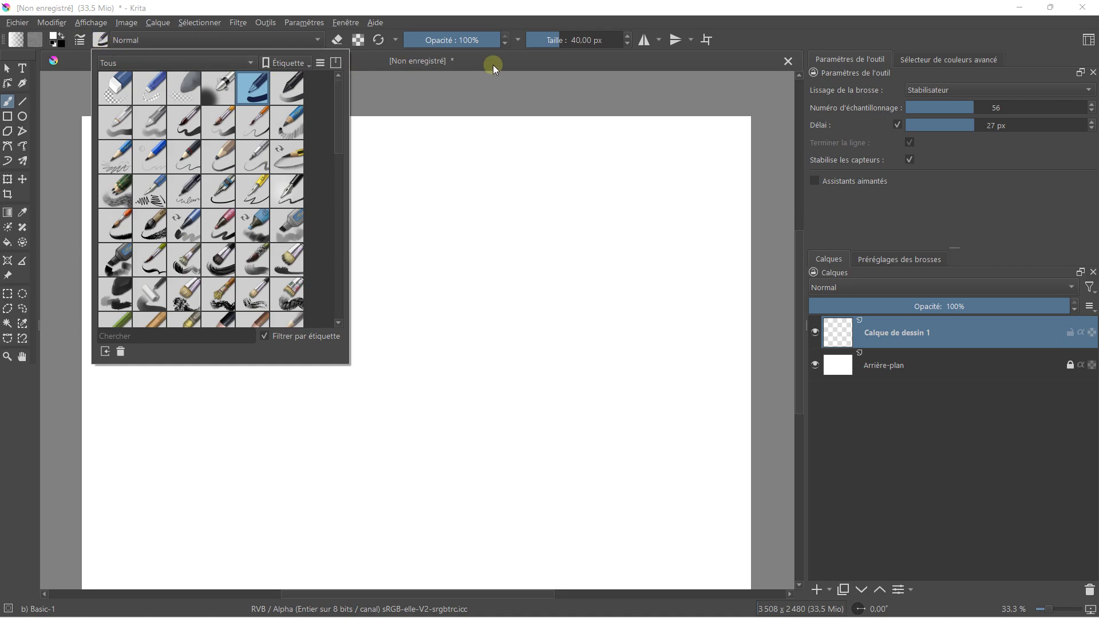
{"action": "left_click_drag", "start_coordinate": [551, 43], "coordinate": [565, 40]}
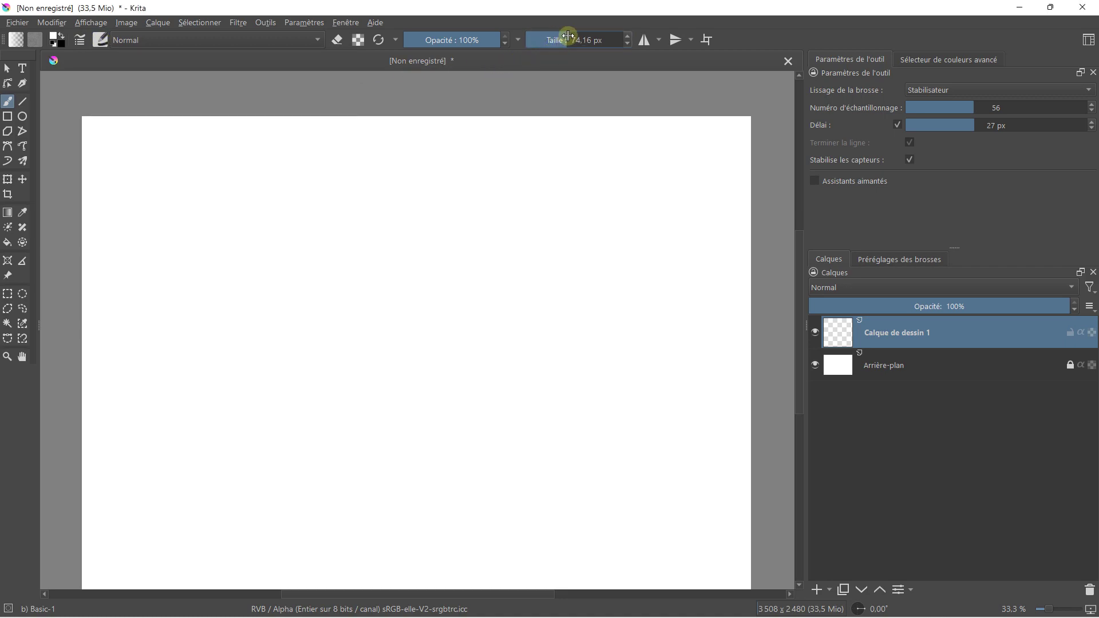
{"action": "scroll", "coordinate": [405, 152], "scroll_direction": "down", "scroll_amount": 1}
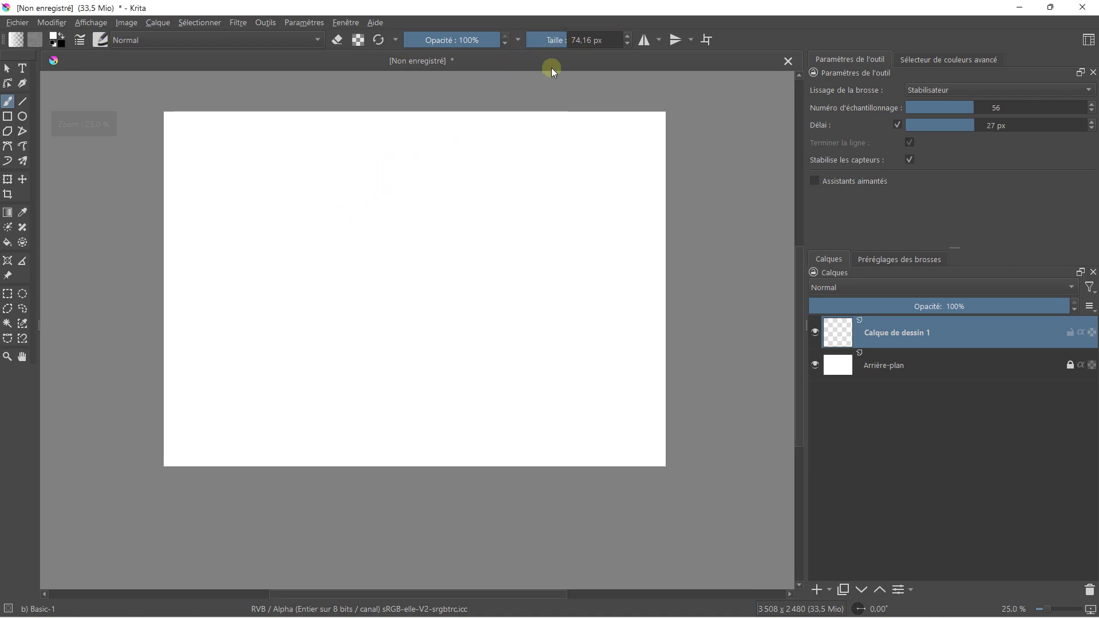
{"action": "left_click_drag", "start_coordinate": [561, 38], "coordinate": [570, 40]}
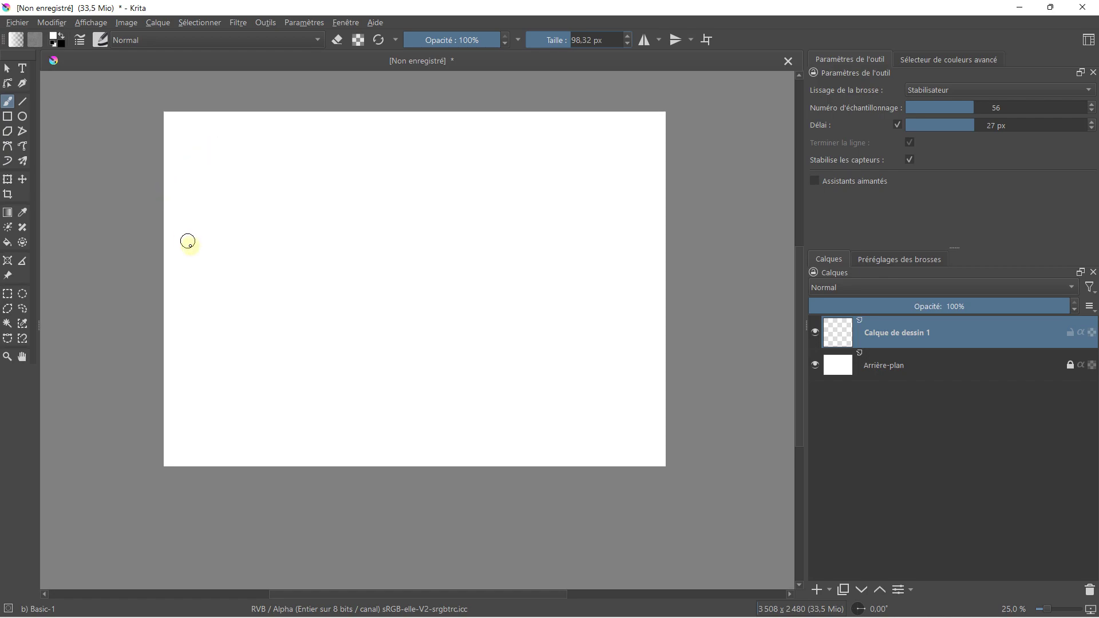
Switch to black and paint a thick zigzag across the upper page.
{"action": "left_click_drag", "start_coordinate": [292, 168], "coordinate": [265, 216]}
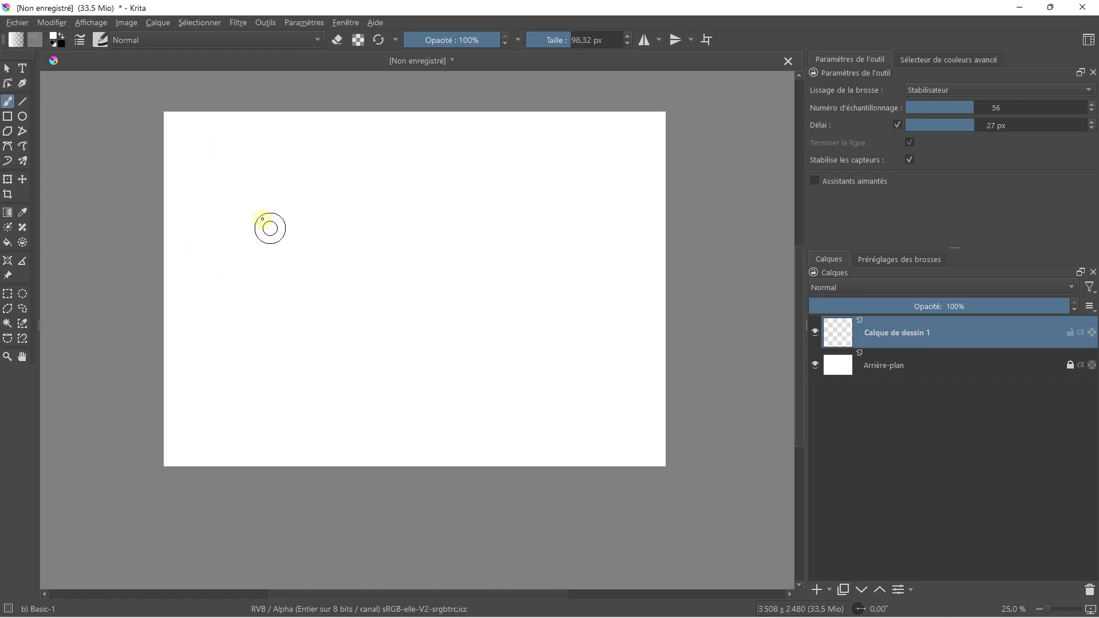
{"action": "left_click", "coordinate": [60, 37]}
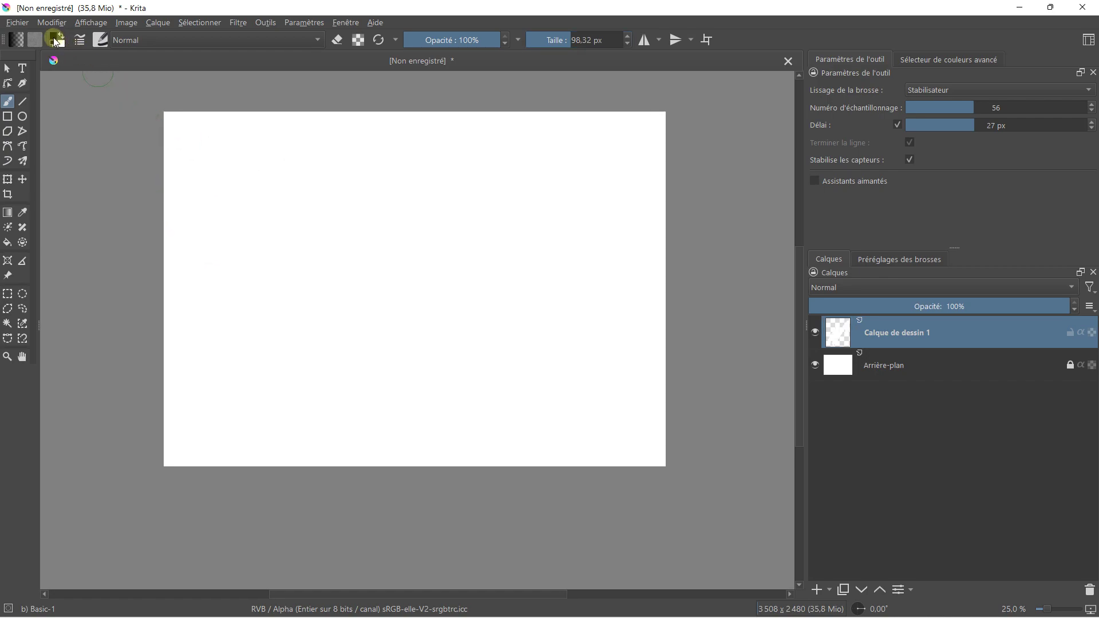
{"action": "mouse_move", "coordinate": [243, 246]}
{"action": "left_mouse_down"}
{"action": "mouse_move", "coordinate": [371, 263]}
{"action": "mouse_move", "coordinate": [453, 184]}
{"action": "left_mouse_up"}
{"action": "scroll", "coordinate": [355, 192], "scroll_direction": "up", "scroll_amount": 1}
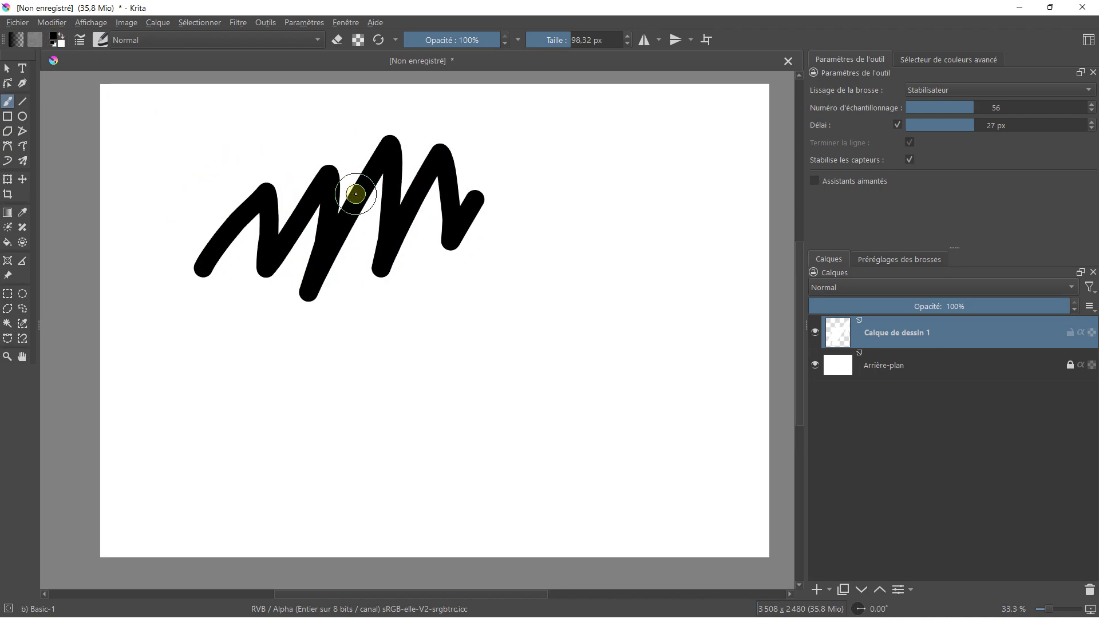
{"action": "scroll", "coordinate": [355, 194], "scroll_direction": "up", "scroll_amount": 3}
{"action": "scroll", "coordinate": [355, 194], "scroll_direction": "down", "scroll_amount": 1}
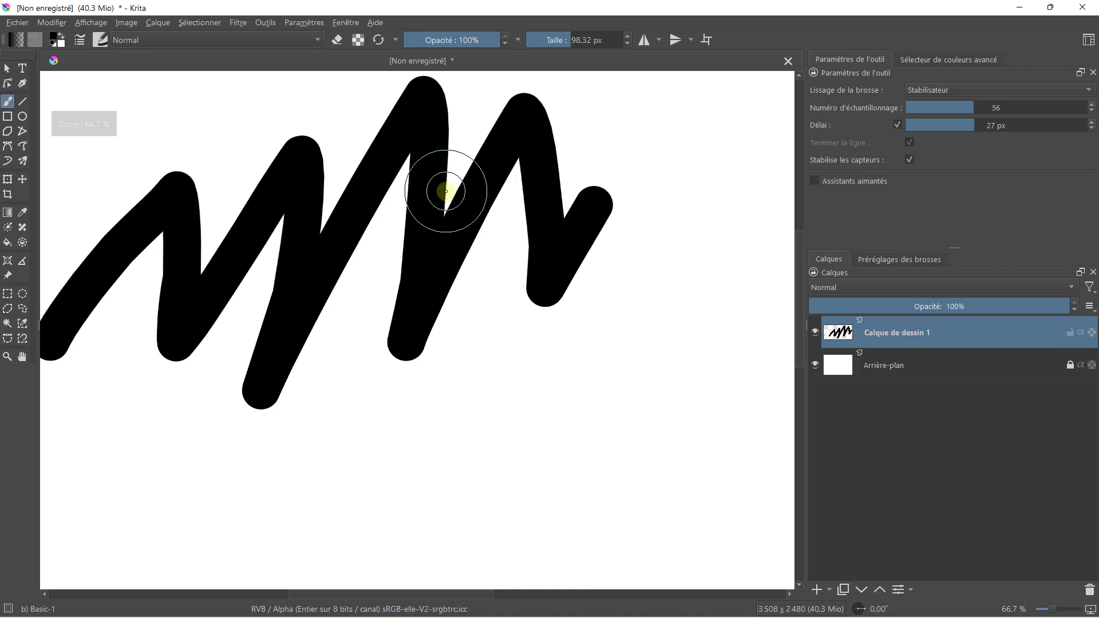
Add Calque de dessin 2 and draw a filled black rectangle below the zigzag.
{"action": "left_click", "coordinate": [4, 121]}
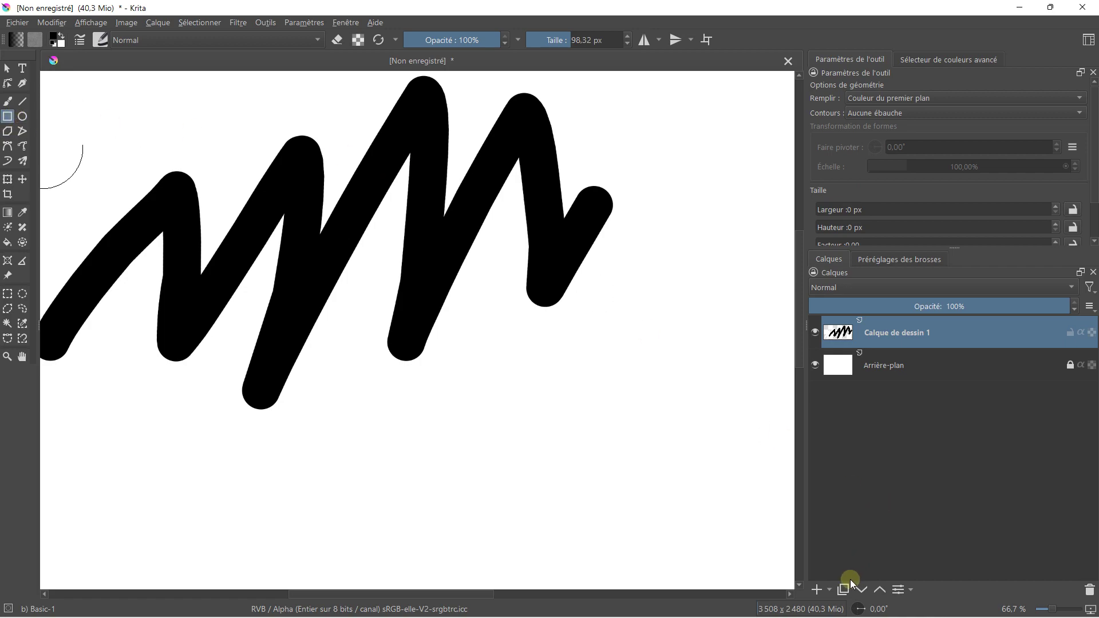
{"action": "left_click", "coordinate": [828, 589]}
{"action": "left_click", "coordinate": [846, 403]}
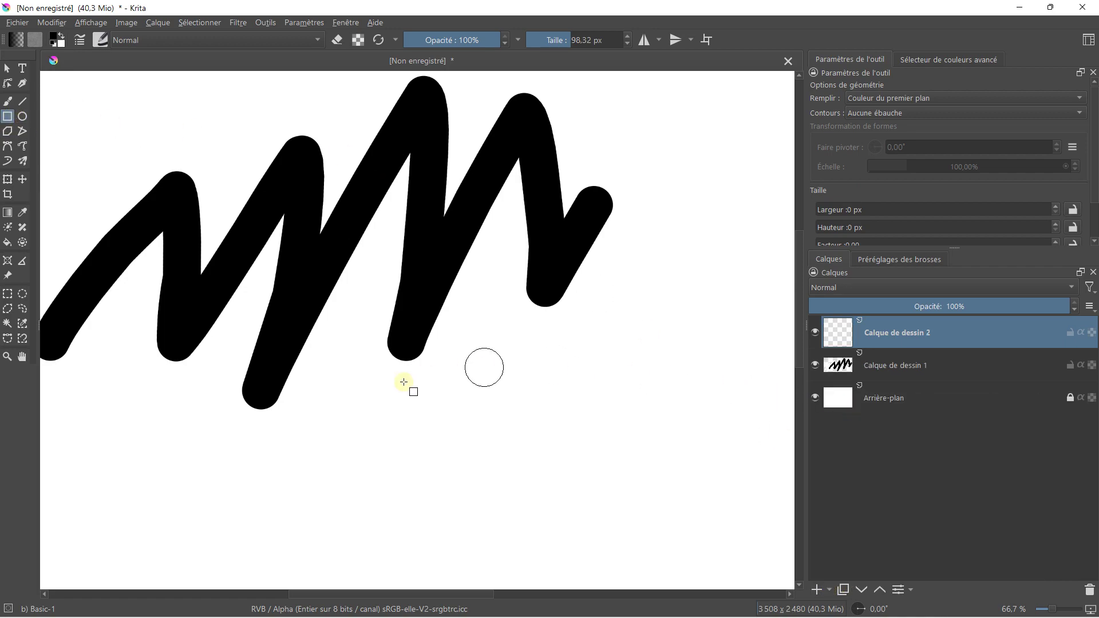
{"action": "scroll", "coordinate": [385, 397], "scroll_direction": "down", "scroll_amount": 1, "text": "ctrl"}
{"action": "scroll", "coordinate": [355, 378], "scroll_direction": "down", "scroll_amount": 2}
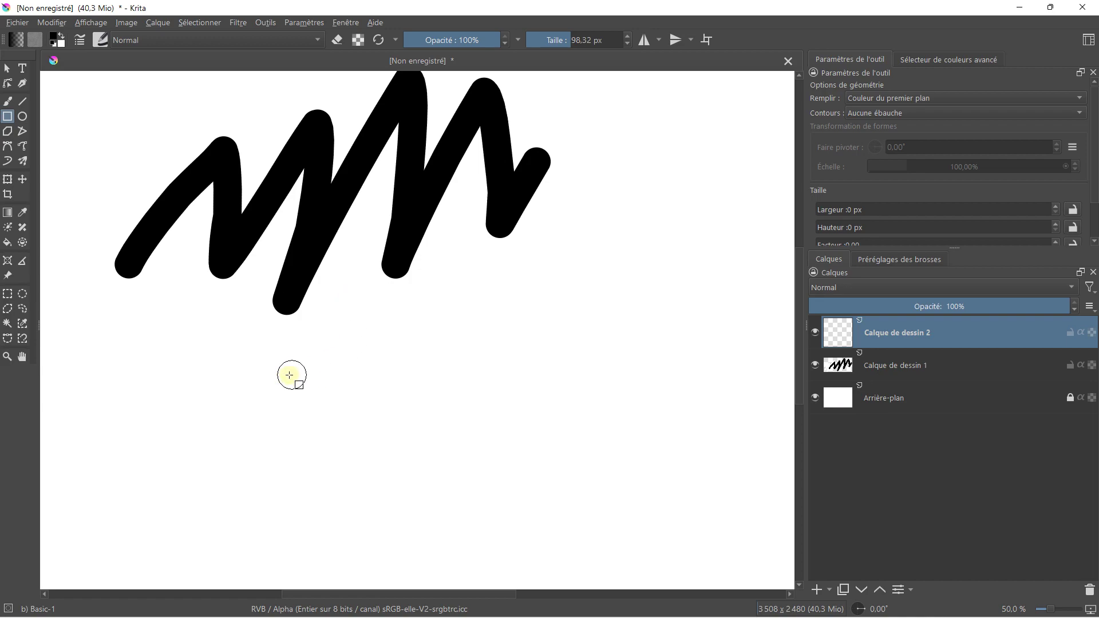
{"action": "left_click_drag", "start_coordinate": [280, 375], "coordinate": [551, 483]}
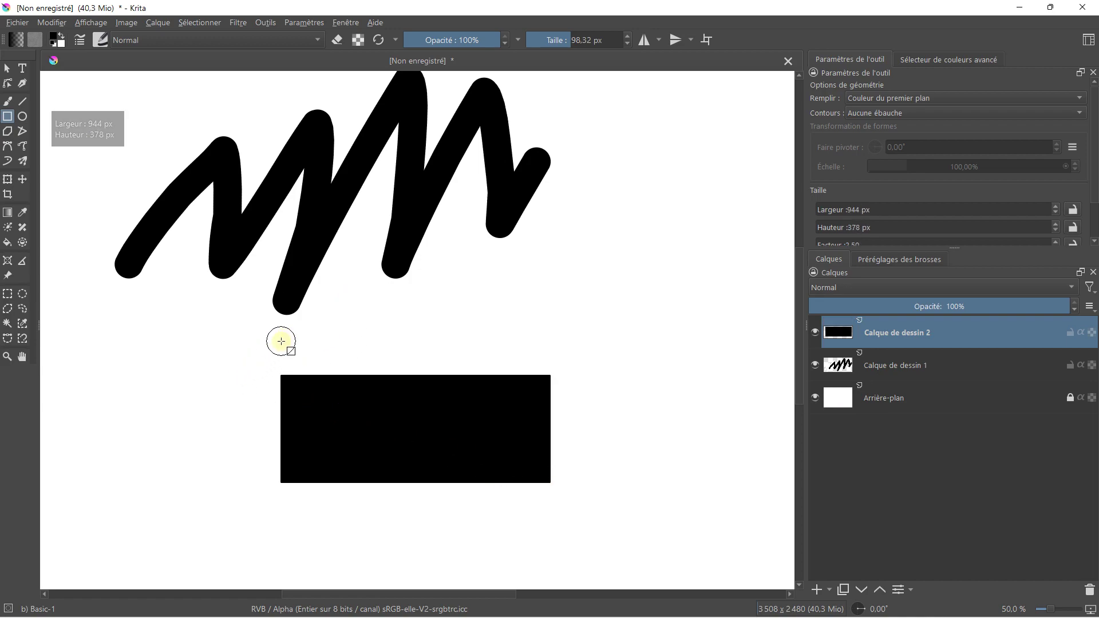
{"action": "scroll", "coordinate": [307, 341], "scroll_direction": "down", "scroll_amount": 1, "text": "ctrl"}
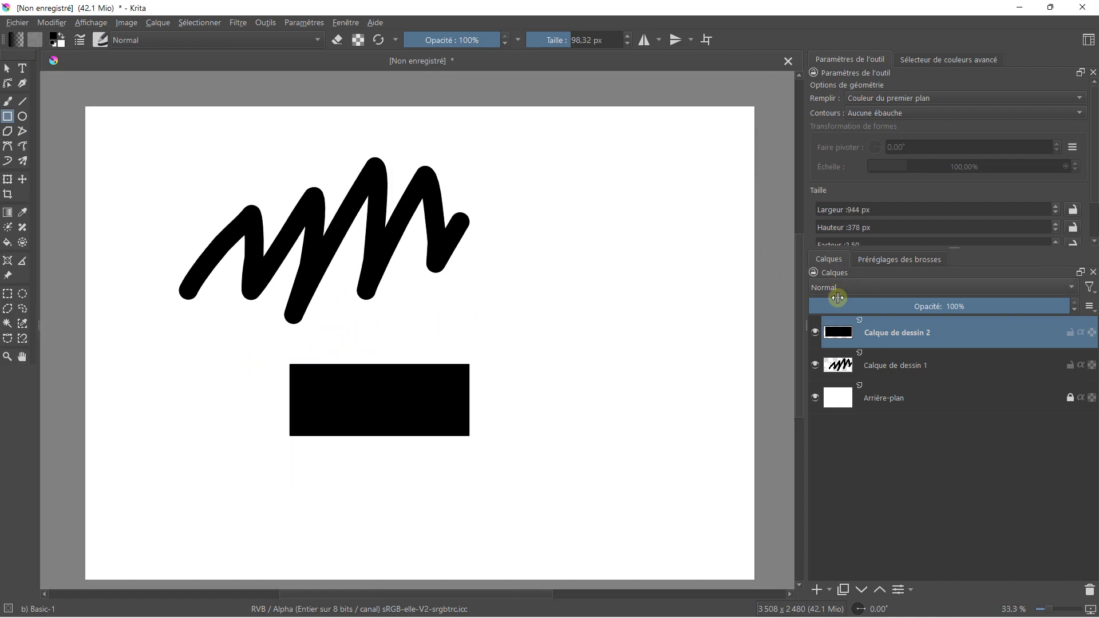
Add vector layer Calque vectoriel 3 on top and test a freehand stroke on it.
{"action": "left_click", "coordinate": [828, 589]}
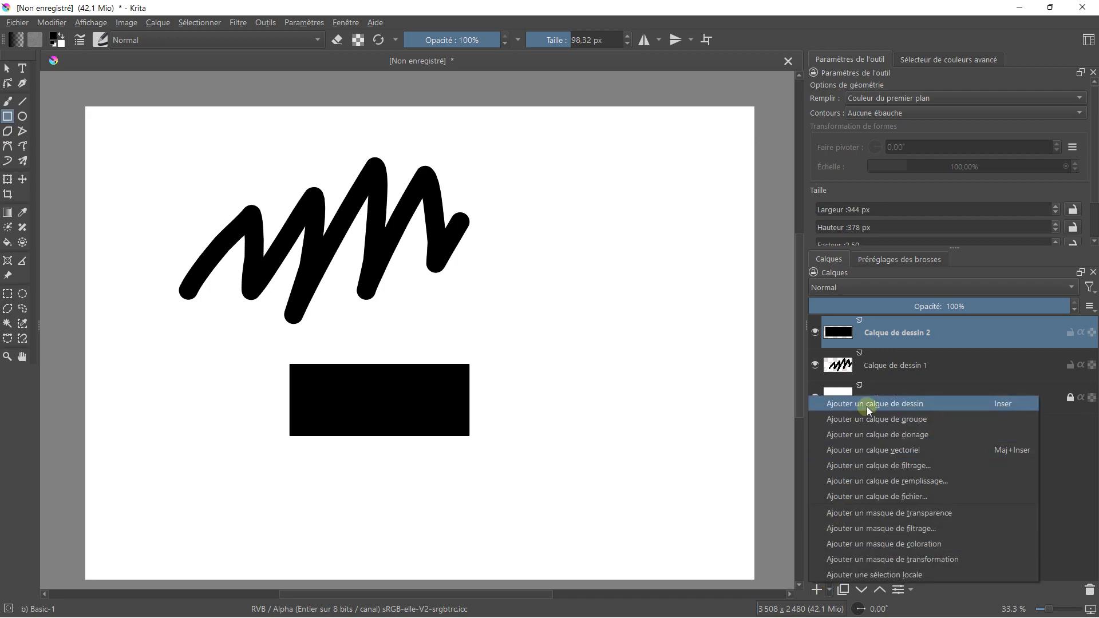
{"action": "left_click", "coordinate": [864, 458]}
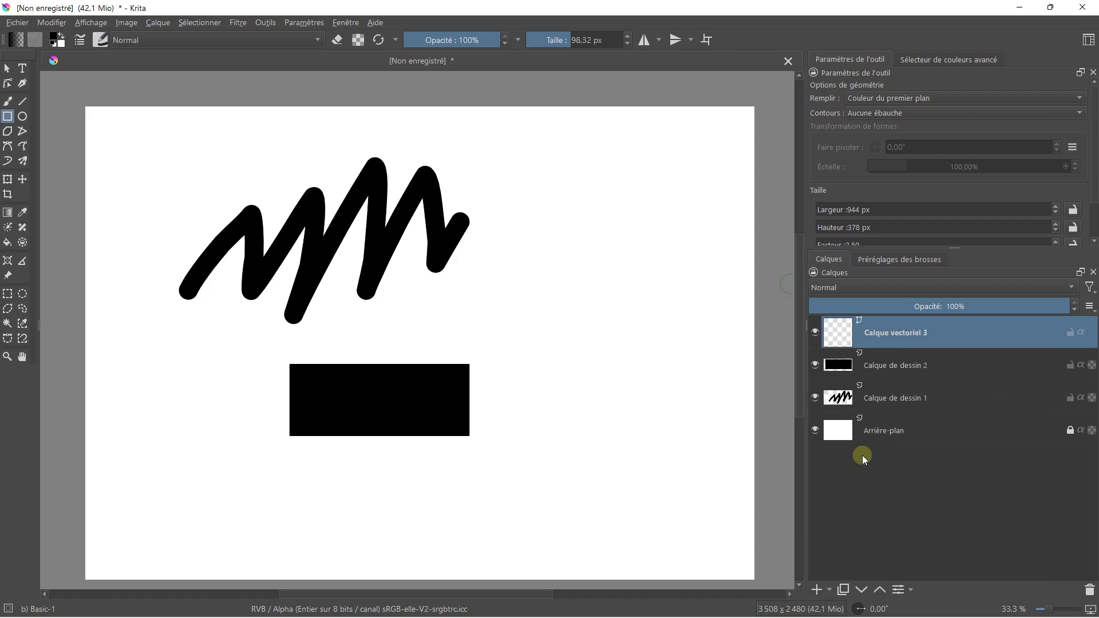
{"action": "left_click_drag", "start_coordinate": [508, 204], "coordinate": [461, 196]}
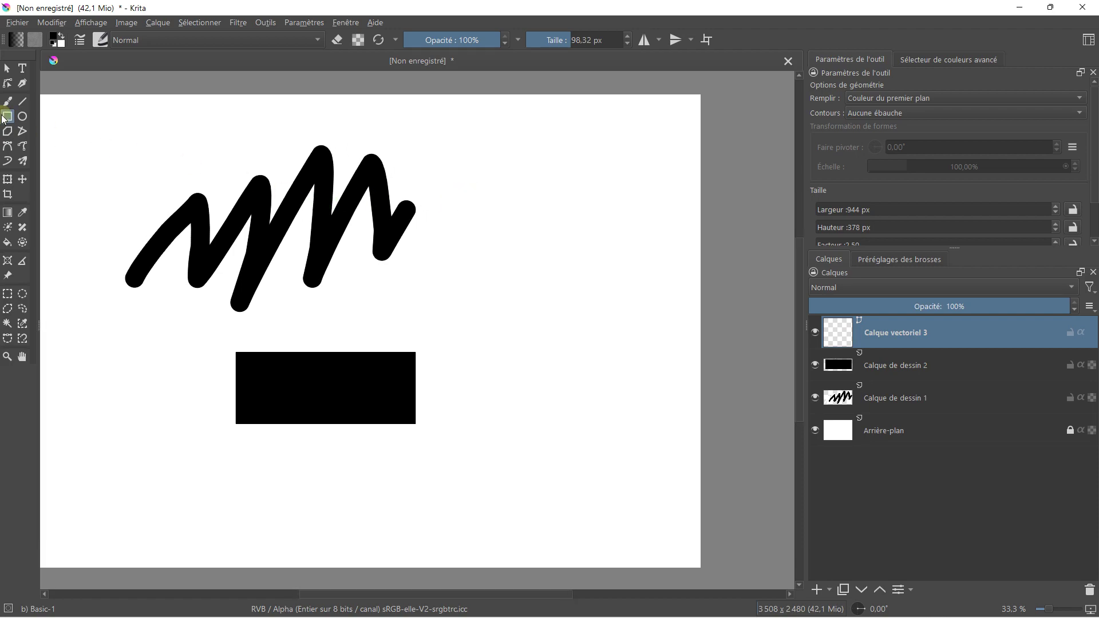
{"action": "left_click", "coordinate": [8, 101]}
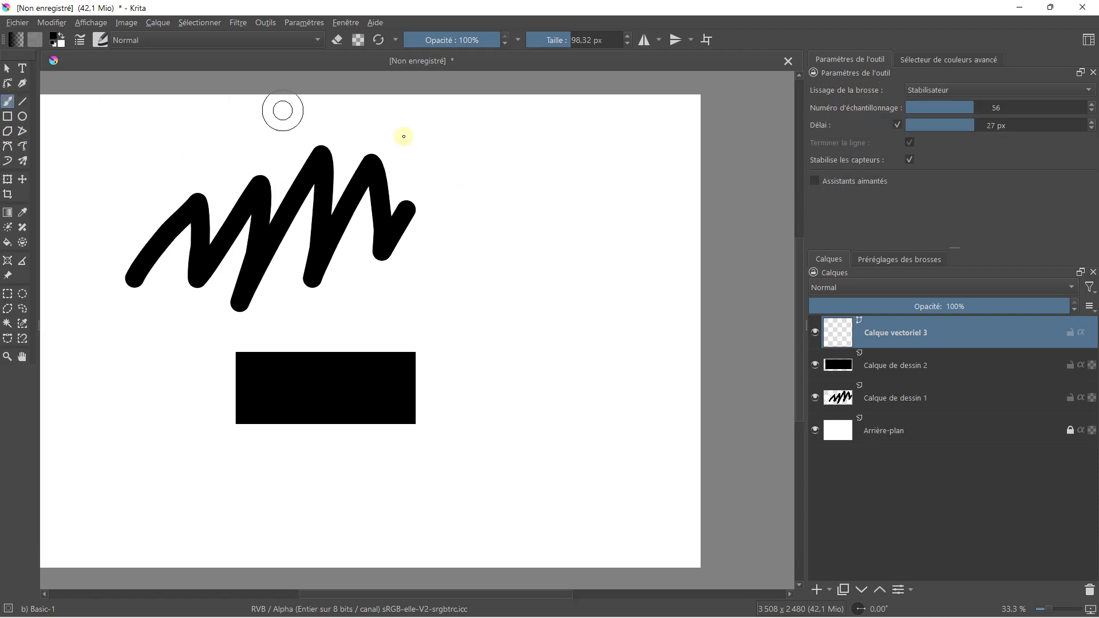
{"action": "left_click_drag", "start_coordinate": [525, 235], "coordinate": [550, 212]}
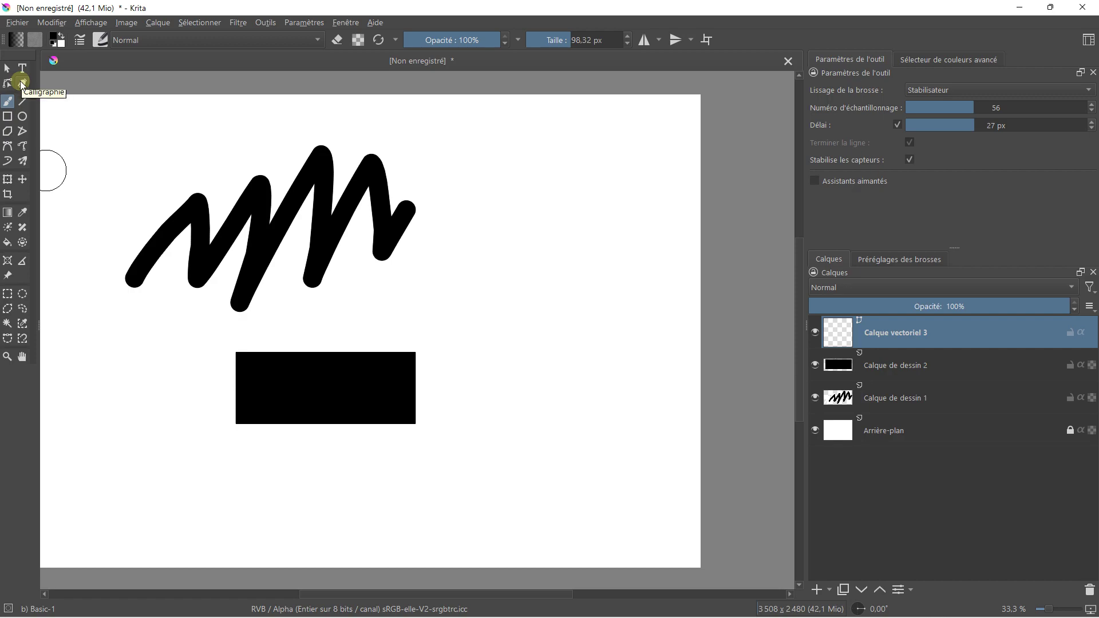
Draw a black calligraphic zigzag with the Souris preset right of the first zigzag.
{"action": "left_click", "coordinate": [22, 84]}
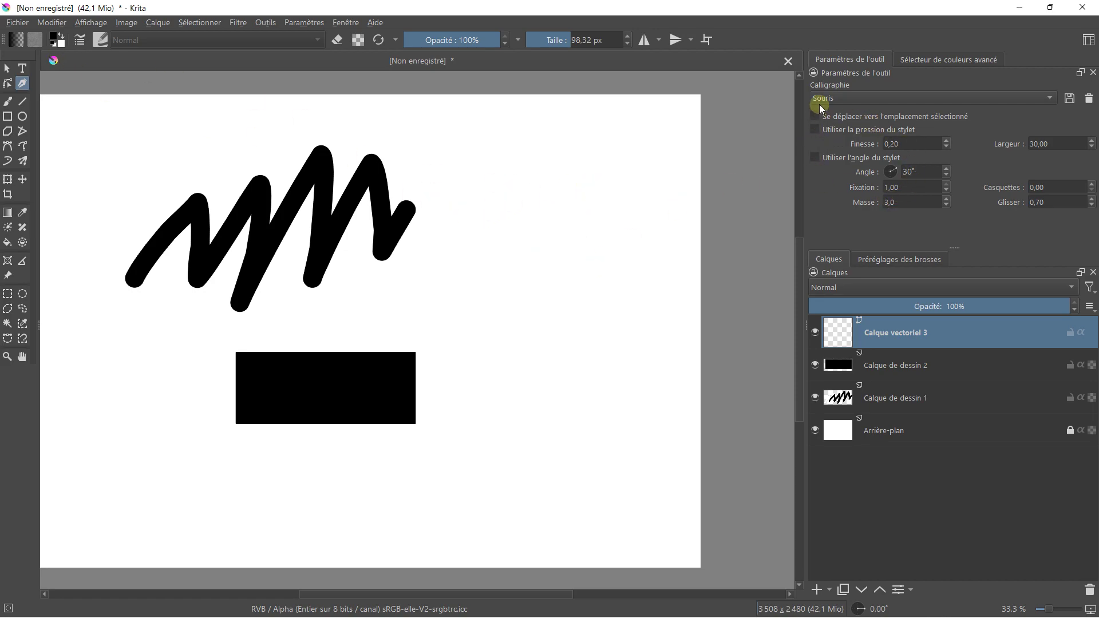
{"action": "left_click", "coordinate": [838, 97]}
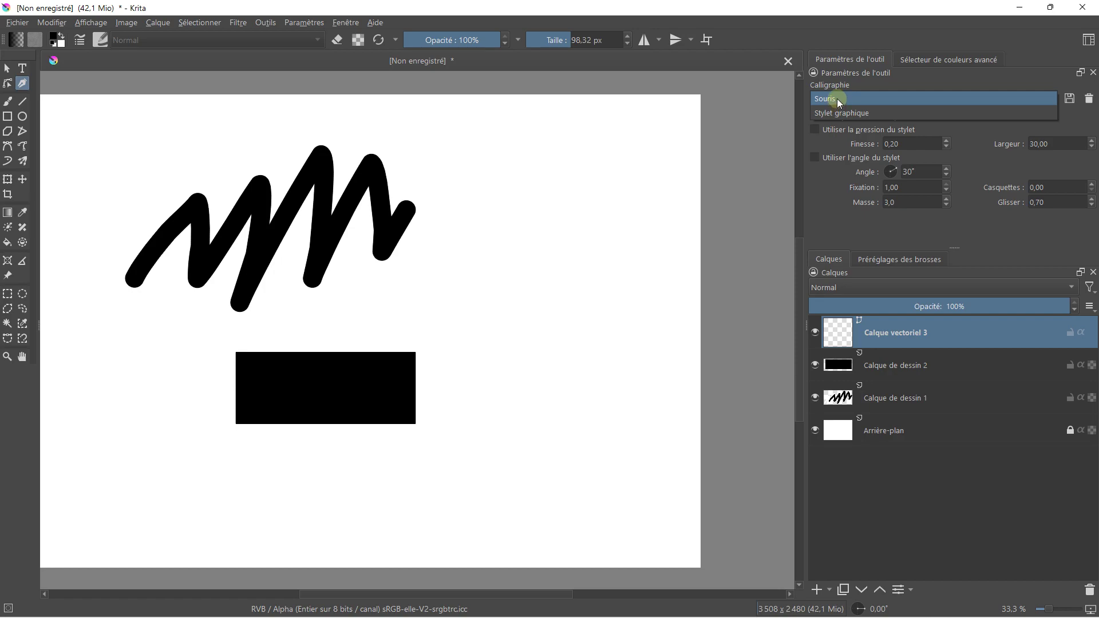
{"action": "left_click", "coordinate": [833, 98]}
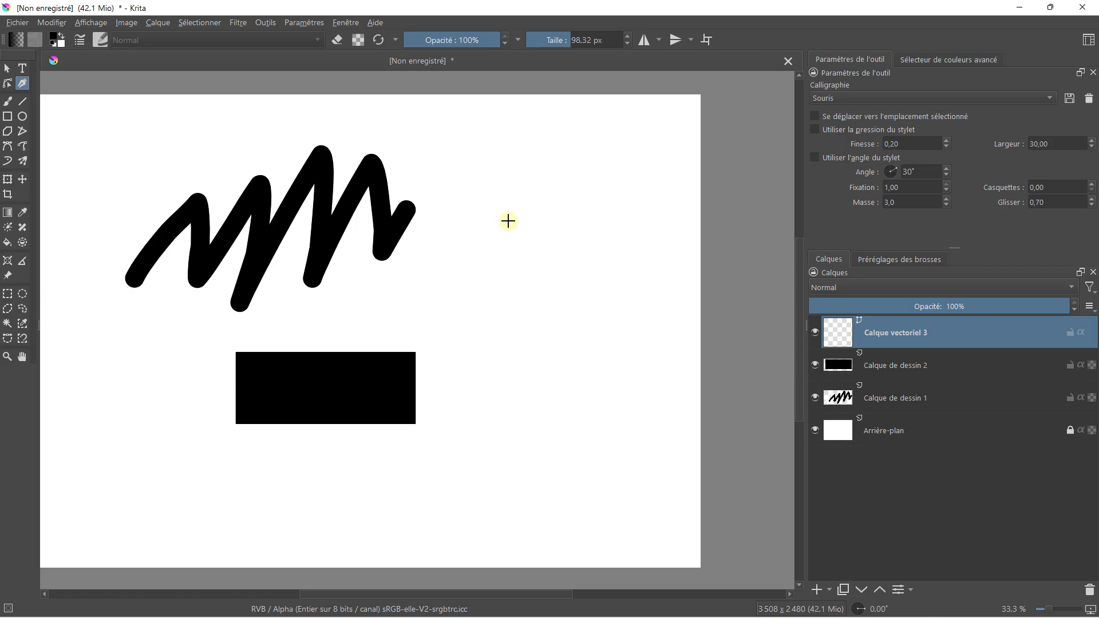
{"action": "mouse_move", "coordinate": [494, 245]}
{"action": "left_mouse_down"}
{"action": "mouse_move", "coordinate": [551, 250]}
{"action": "mouse_move", "coordinate": [638, 177]}
{"action": "left_mouse_up"}
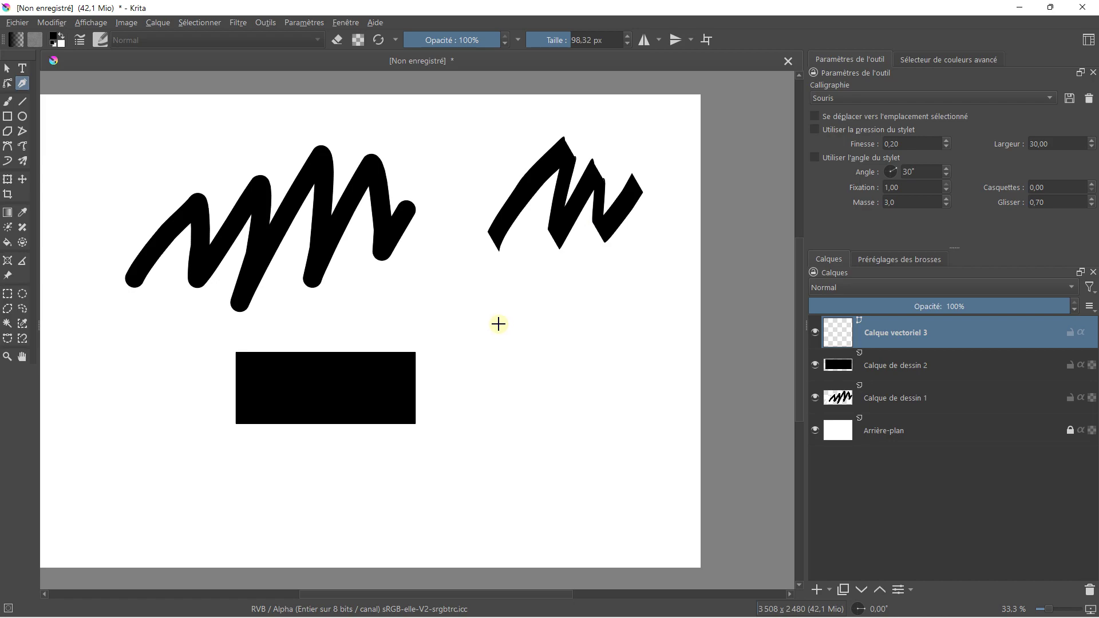
{"action": "left_click", "coordinate": [7, 117]}
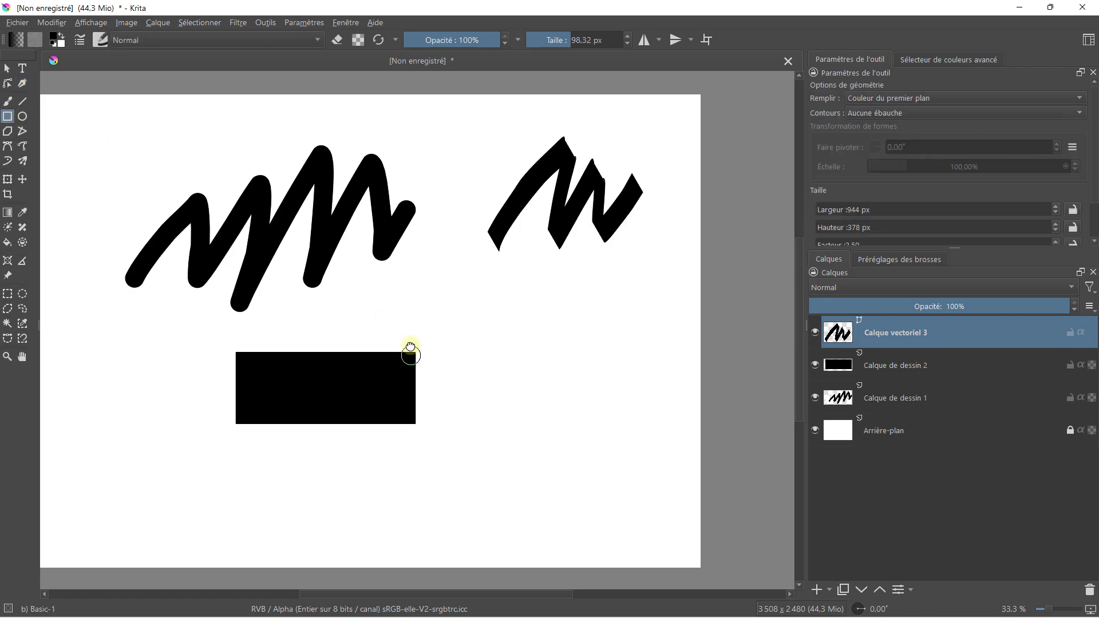
Set the foreground to bright green, draw a lower-right rectangle, then select Calque de dessin 2.
{"action": "scroll", "coordinate": [229, 106], "scroll_direction": "down", "scroll_amount": 5}
{"action": "left_click", "coordinate": [55, 38]}
{"action": "left_click_drag", "start_coordinate": [462, 225], "coordinate": [566, 302]}
{"action": "left_click", "coordinate": [614, 437]}
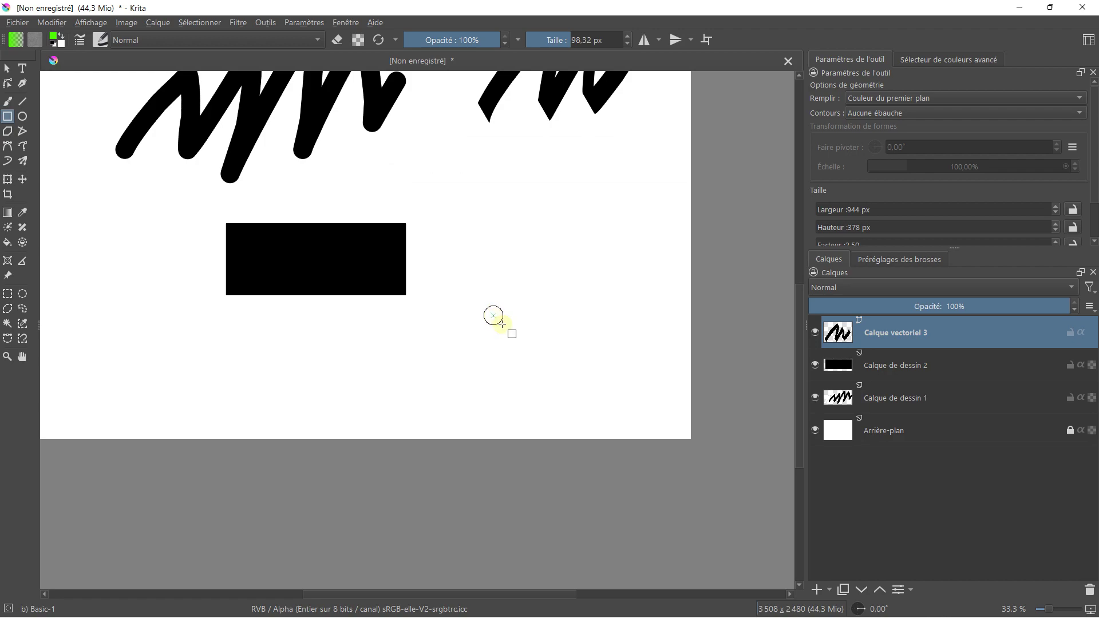
{"action": "left_click_drag", "start_coordinate": [494, 316], "coordinate": [623, 404]}
{"action": "left_click_drag", "start_coordinate": [415, 341], "coordinate": [492, 435]}
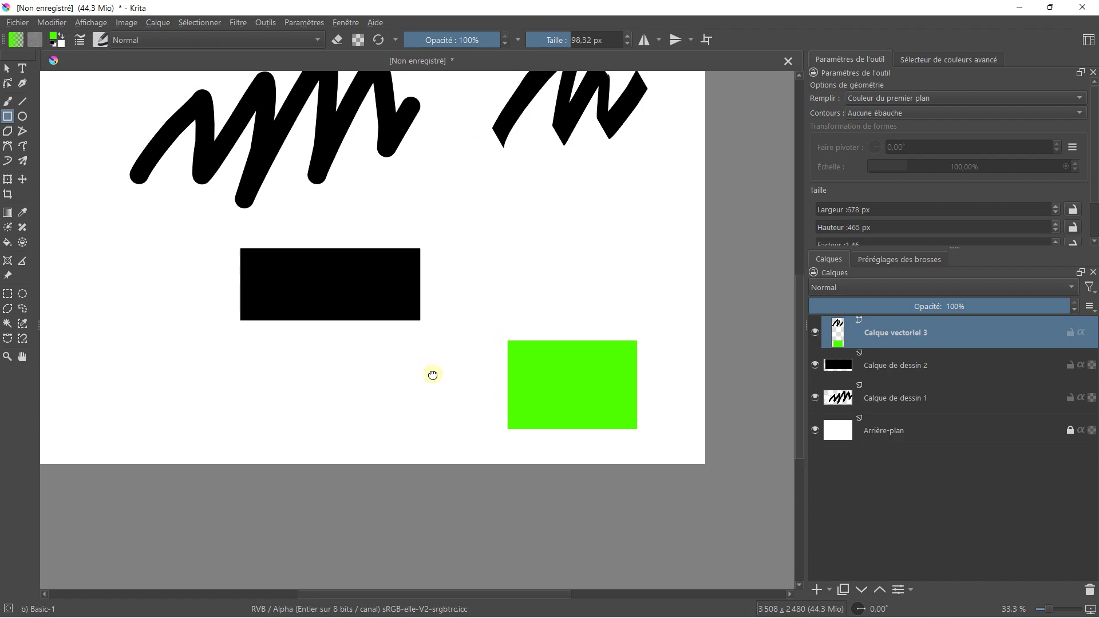
{"action": "left_click", "coordinate": [881, 398]}
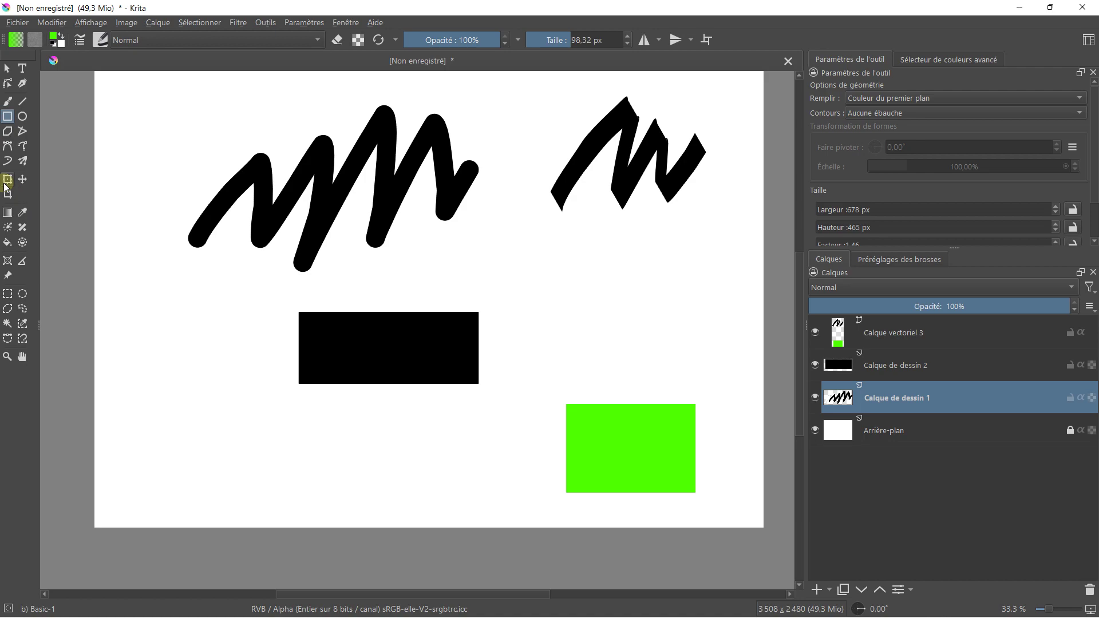
{"action": "left_click", "coordinate": [830, 375]}
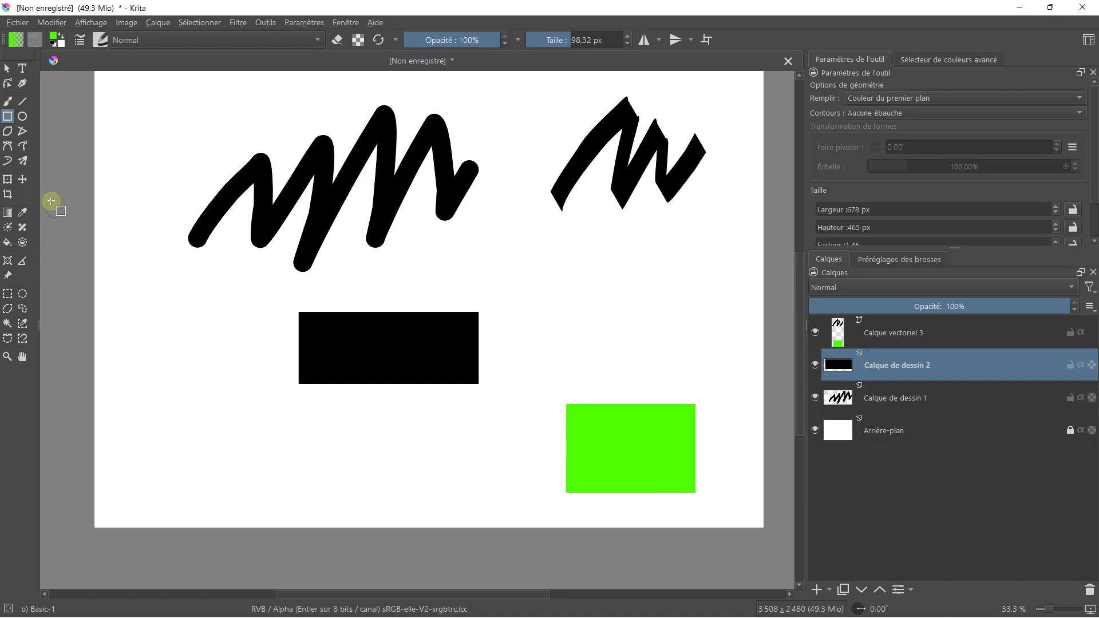
Transform the black rectangle: move it left, lower it slightly and shrink it.
{"action": "left_click", "coordinate": [6, 179]}
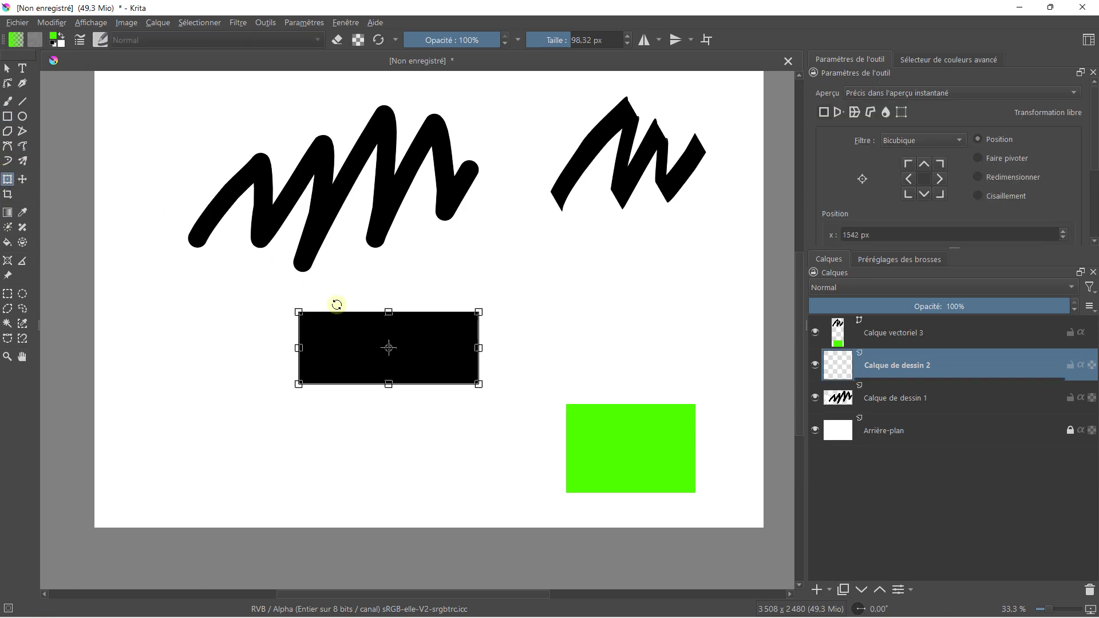
{"action": "left_click_drag", "start_coordinate": [361, 336], "coordinate": [250, 337]}
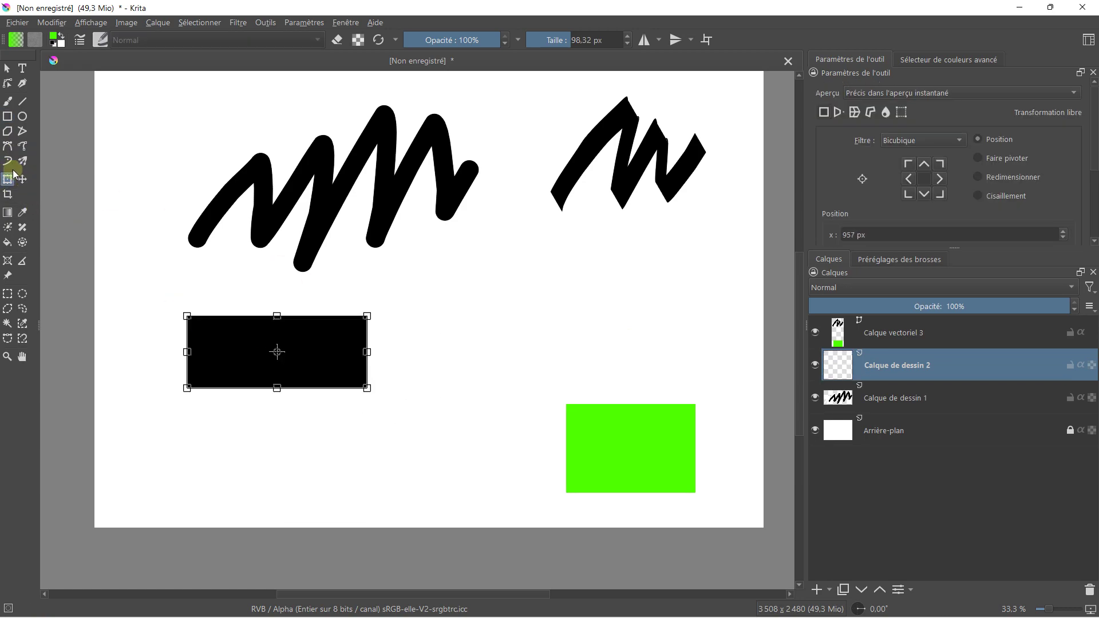
{"action": "left_click_drag", "start_coordinate": [187, 315], "coordinate": [234, 361]}
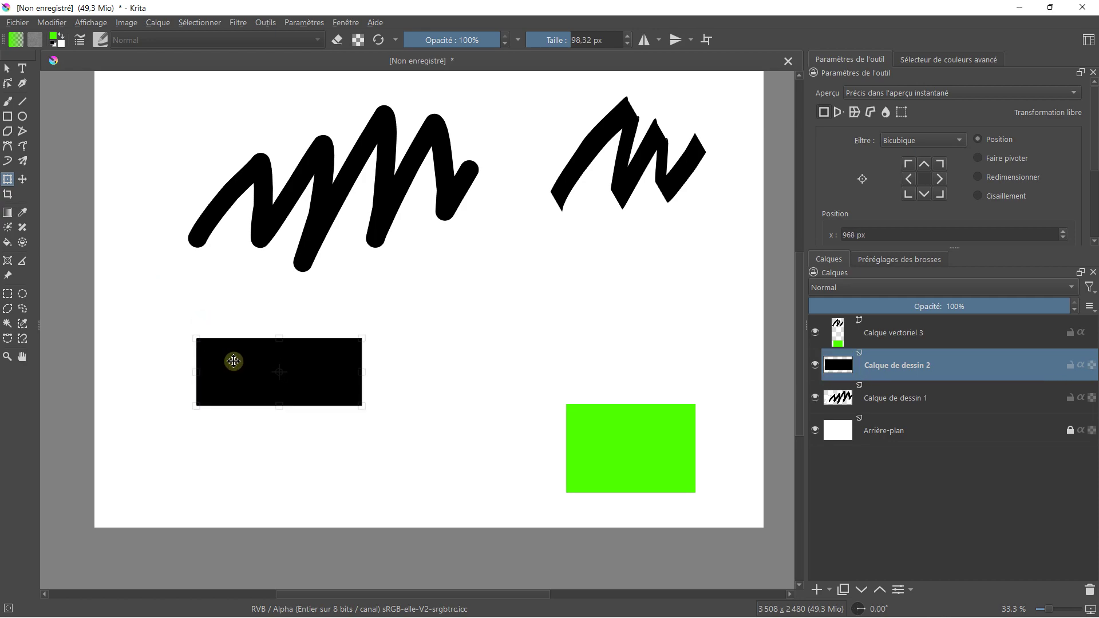
{"action": "left_click", "coordinate": [7, 69]}
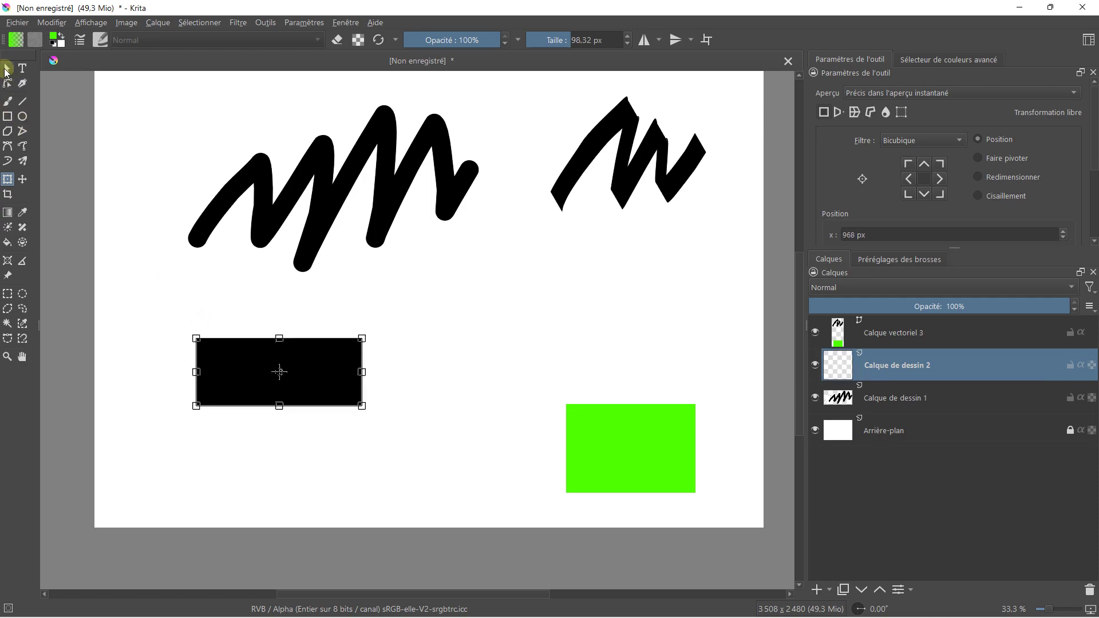
{"action": "left_click", "coordinate": [239, 355]}
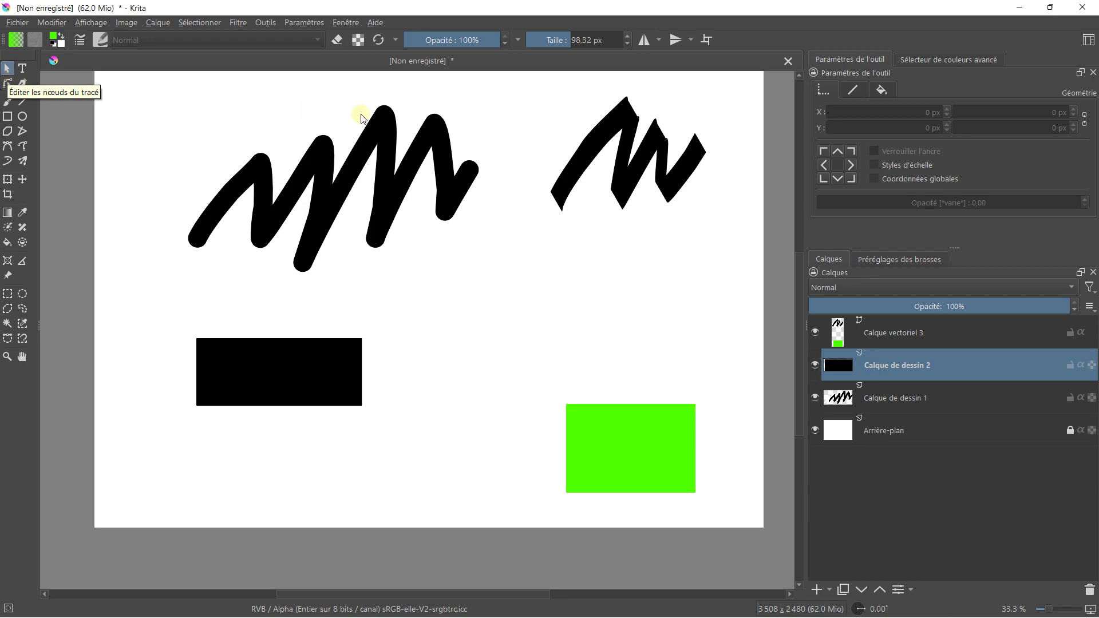
Select the green rectangle and drag its top-left handle to enlarge it to 912 × 654 px.
{"action": "left_click", "coordinate": [886, 336]}
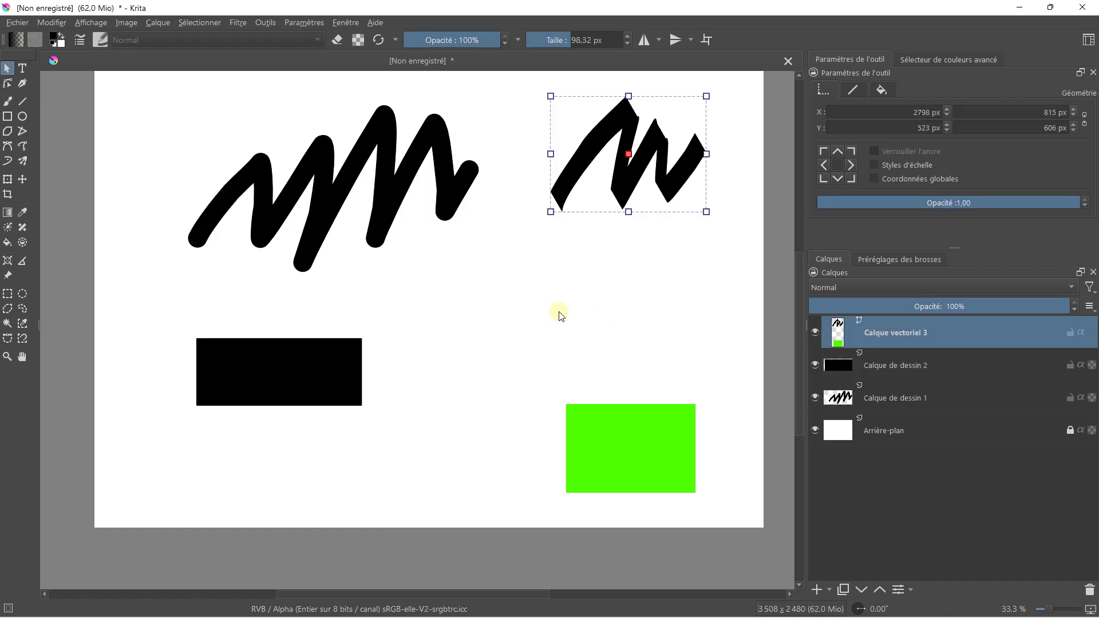
{"action": "left_click_drag", "start_coordinate": [559, 314], "coordinate": [493, 269]}
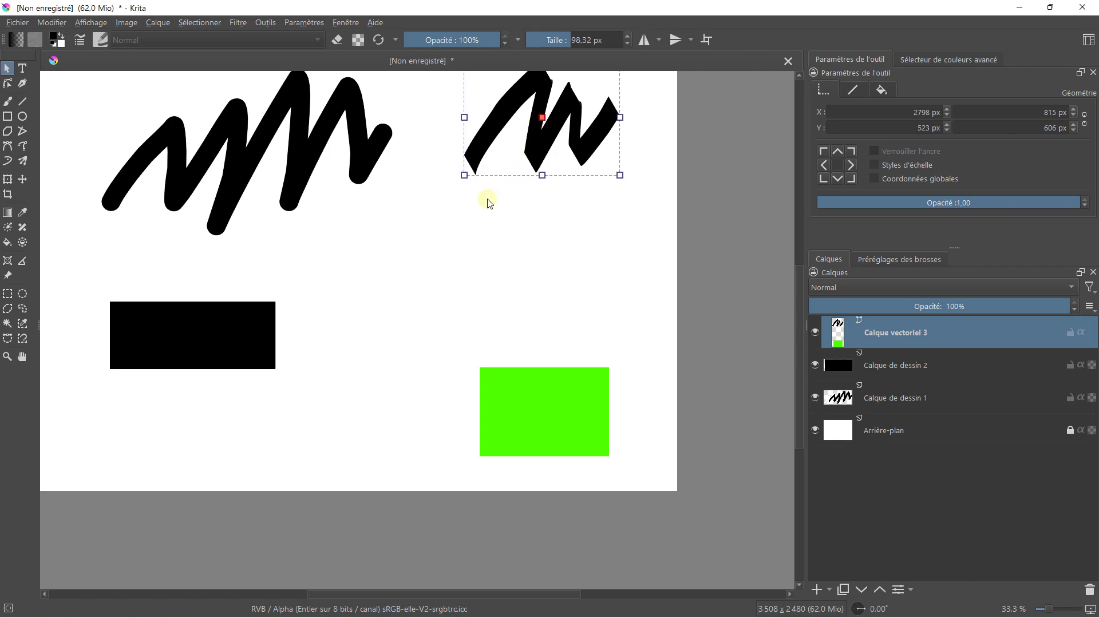
{"action": "left_click_drag", "start_coordinate": [488, 201], "coordinate": [476, 263]}
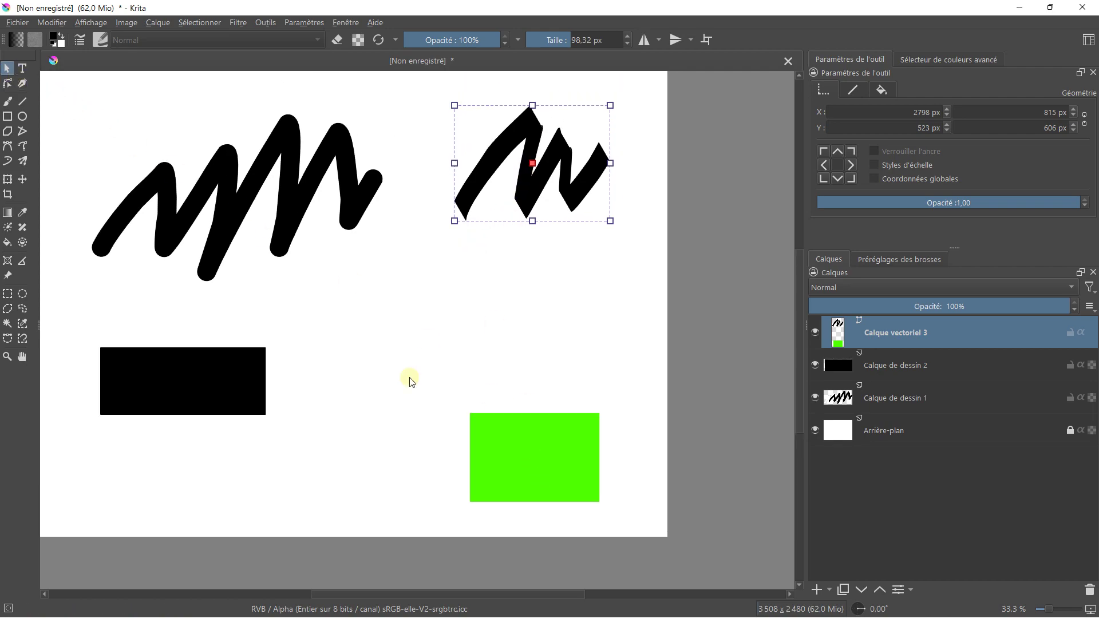
{"action": "left_click", "coordinate": [489, 461]}
{"action": "left_click", "coordinate": [510, 144]}
{"action": "left_click", "coordinate": [516, 448]}
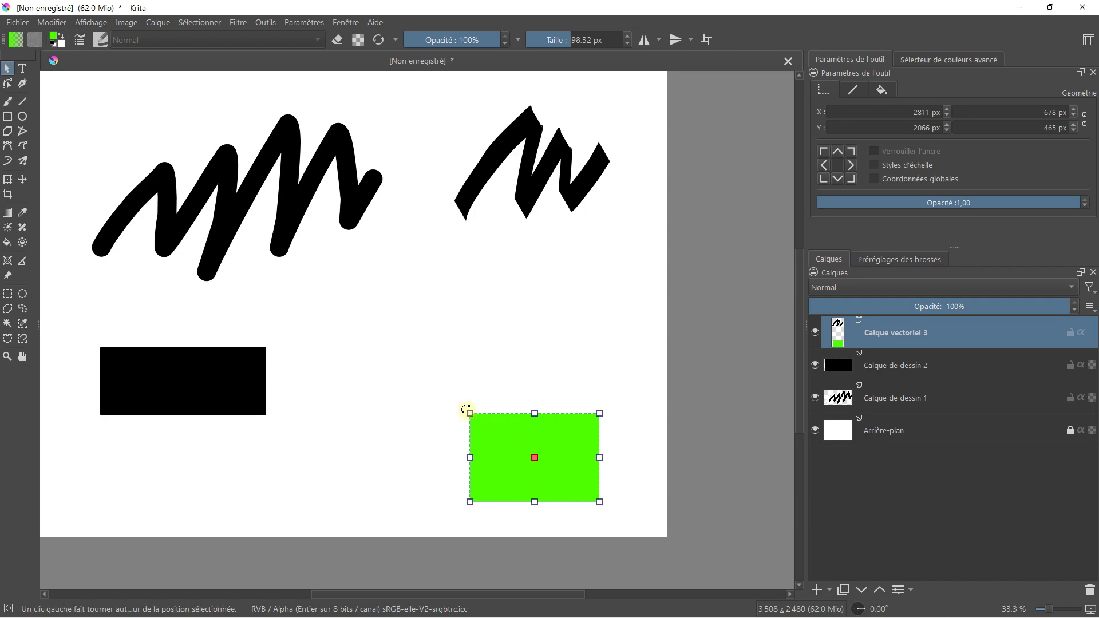
{"action": "mouse_move", "coordinate": [470, 413]}
{"action": "left_mouse_down"}
{"action": "mouse_move", "coordinate": [430, 362]}
{"action": "mouse_move", "coordinate": [425, 378]}
{"action": "left_mouse_up"}
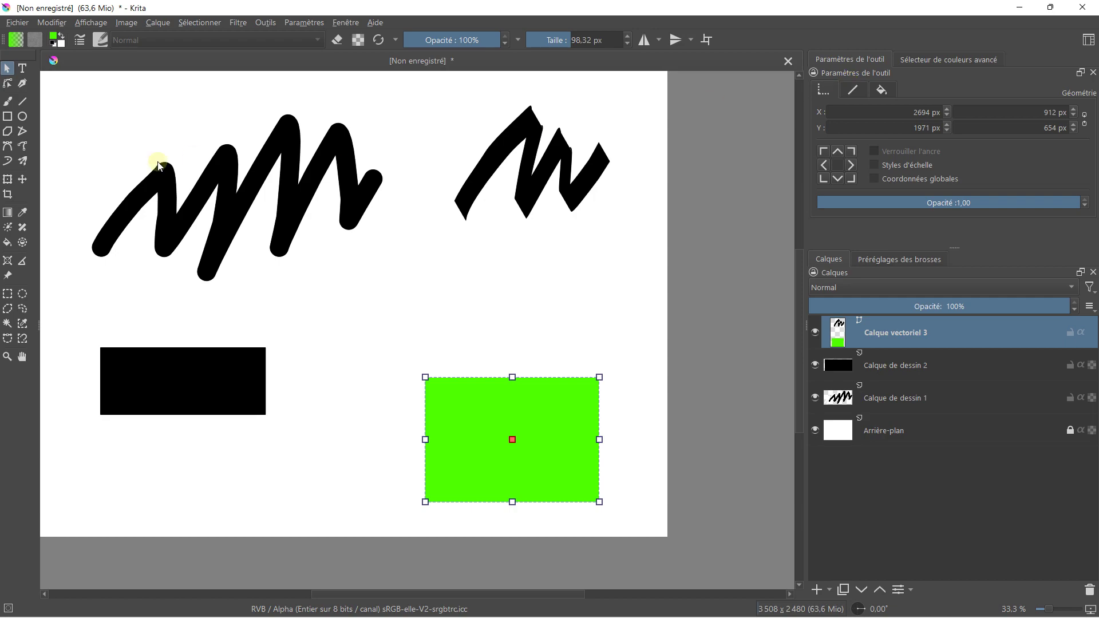
{"action": "left_click", "coordinate": [8, 182]}
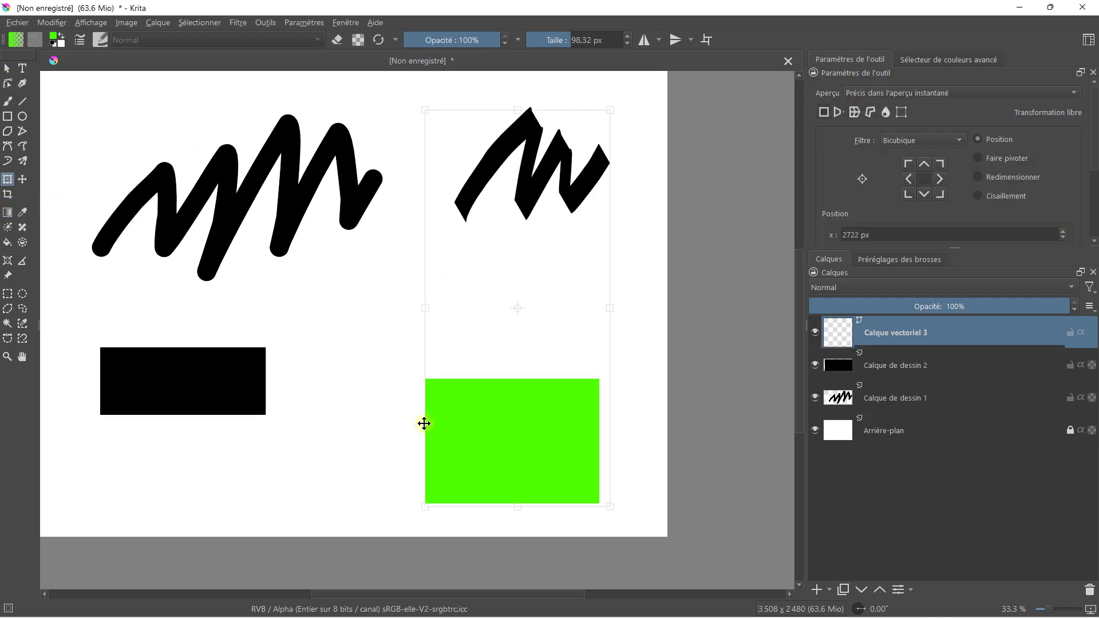
Shift the vector content up and right, placing the green rectangle at X 2724, Y 1890 px.
{"action": "left_click_drag", "start_coordinate": [444, 423], "coordinate": [451, 404]}
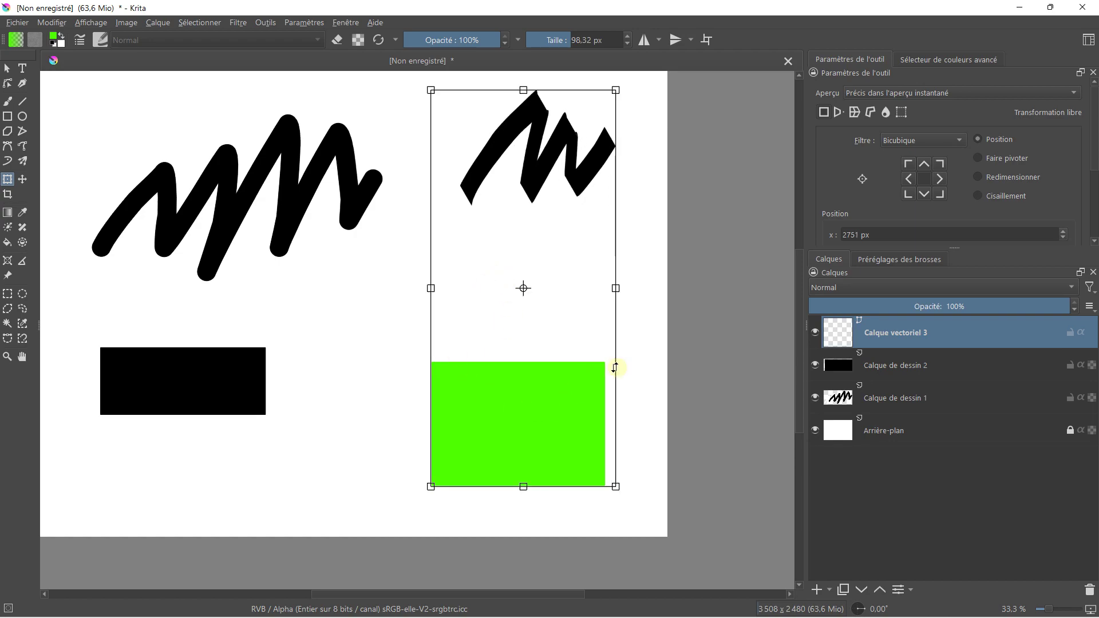
{"action": "left_click", "coordinate": [6, 68]}
{"action": "left_click", "coordinate": [485, 317]}
{"action": "left_click", "coordinate": [484, 390]}
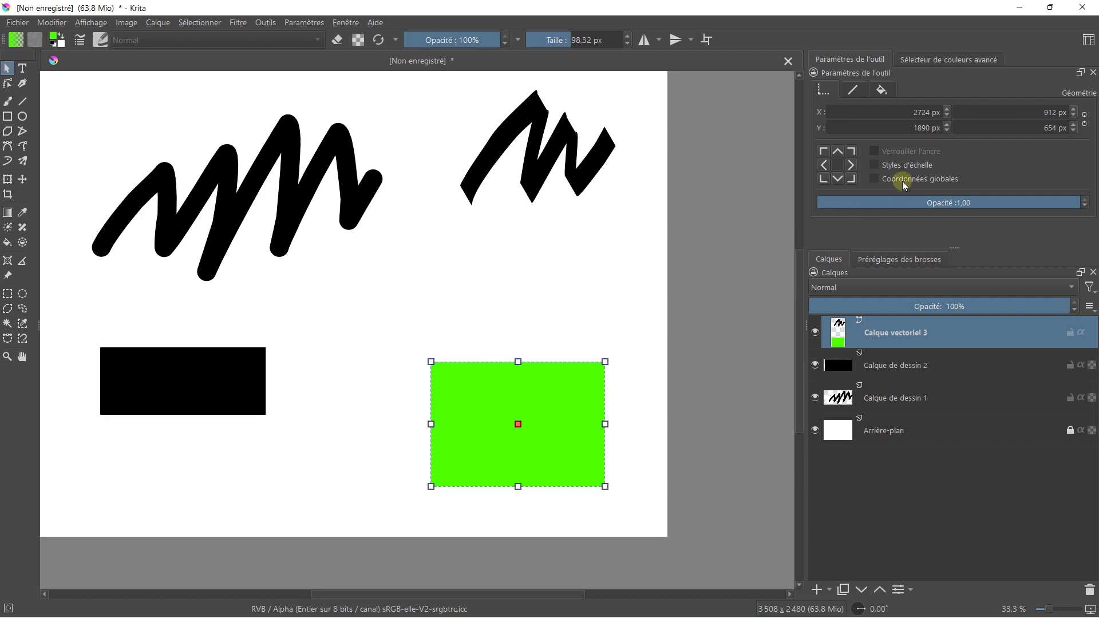
{"action": "left_click", "coordinate": [852, 89]}
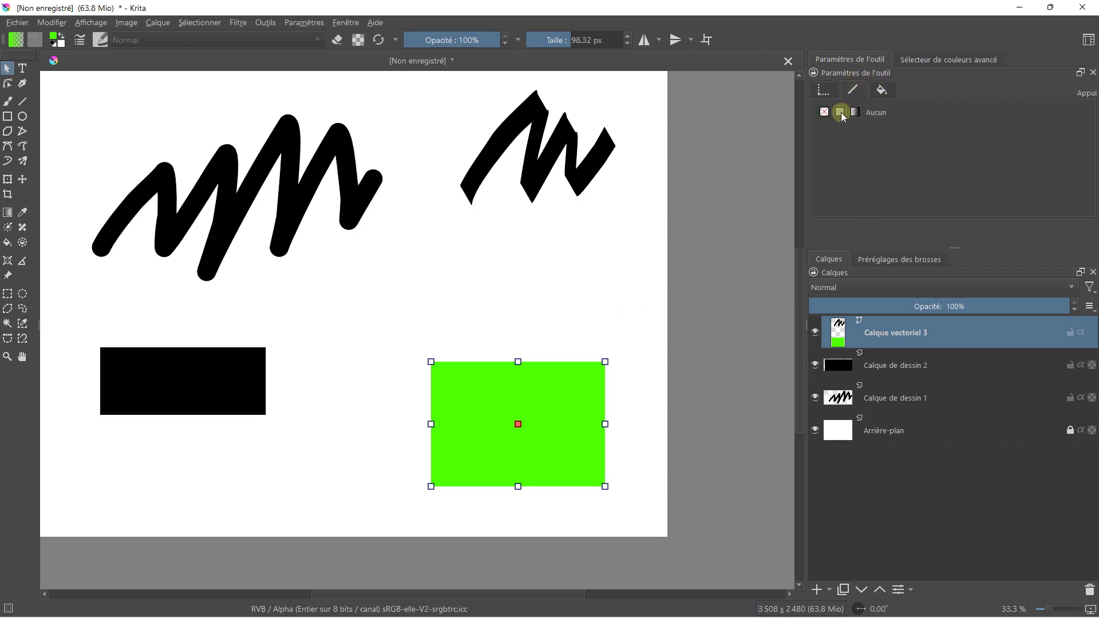
Give the vector rectangle a solid red outline and an orange fill.
{"action": "left_click", "coordinate": [840, 112]}
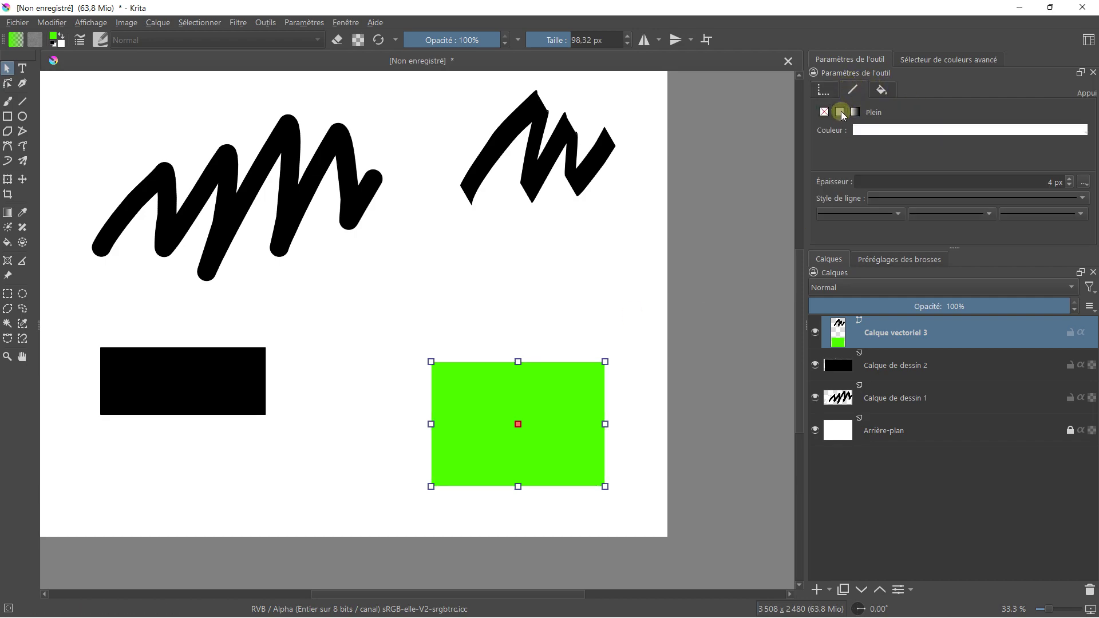
{"action": "left_click", "coordinate": [872, 131]}
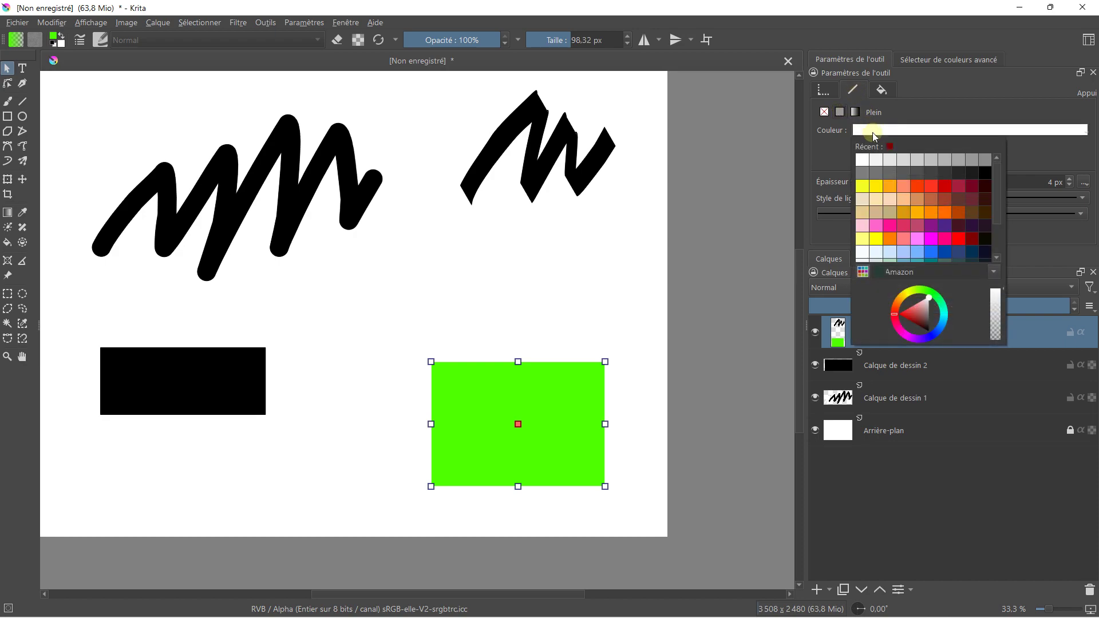
{"action": "left_click", "coordinate": [931, 198]}
{"action": "left_click", "coordinate": [885, 90]}
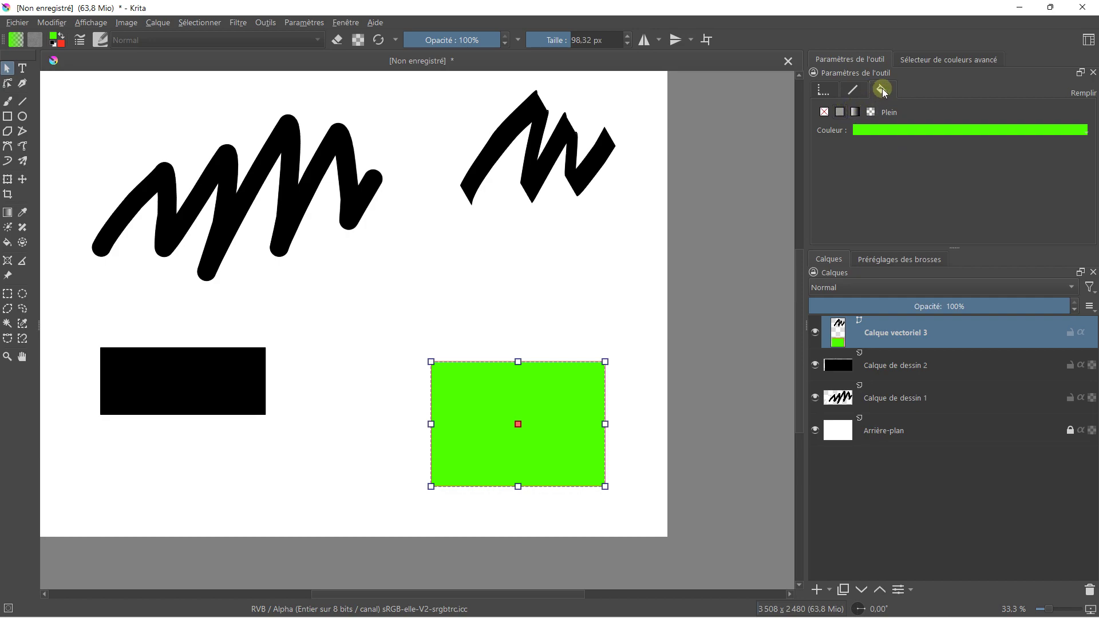
{"action": "left_click", "coordinate": [865, 131]}
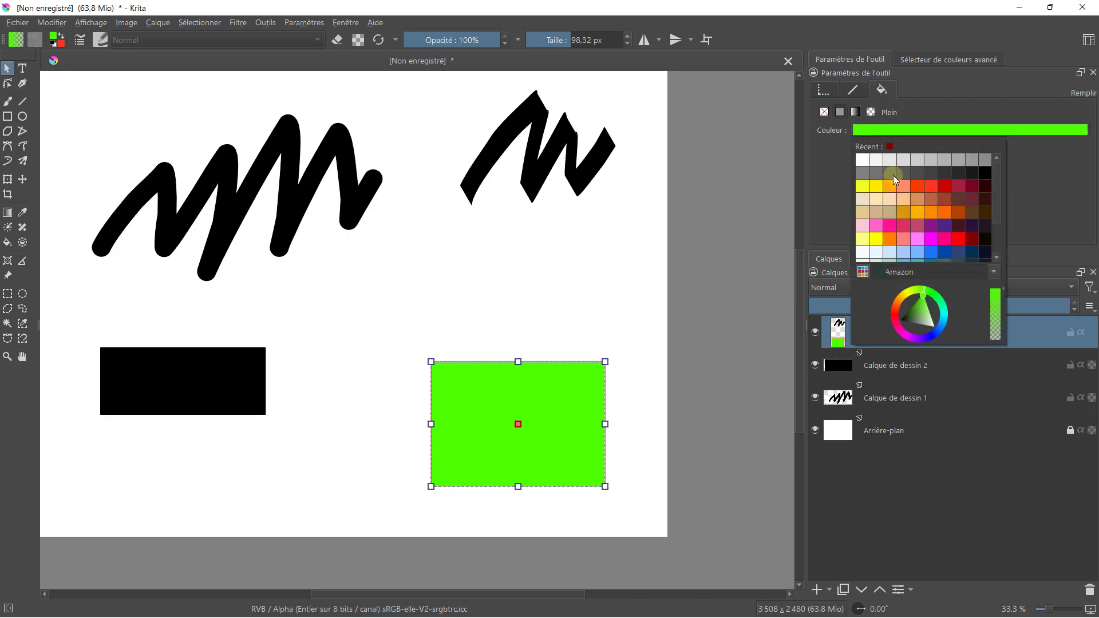
{"action": "left_click", "coordinate": [890, 184]}
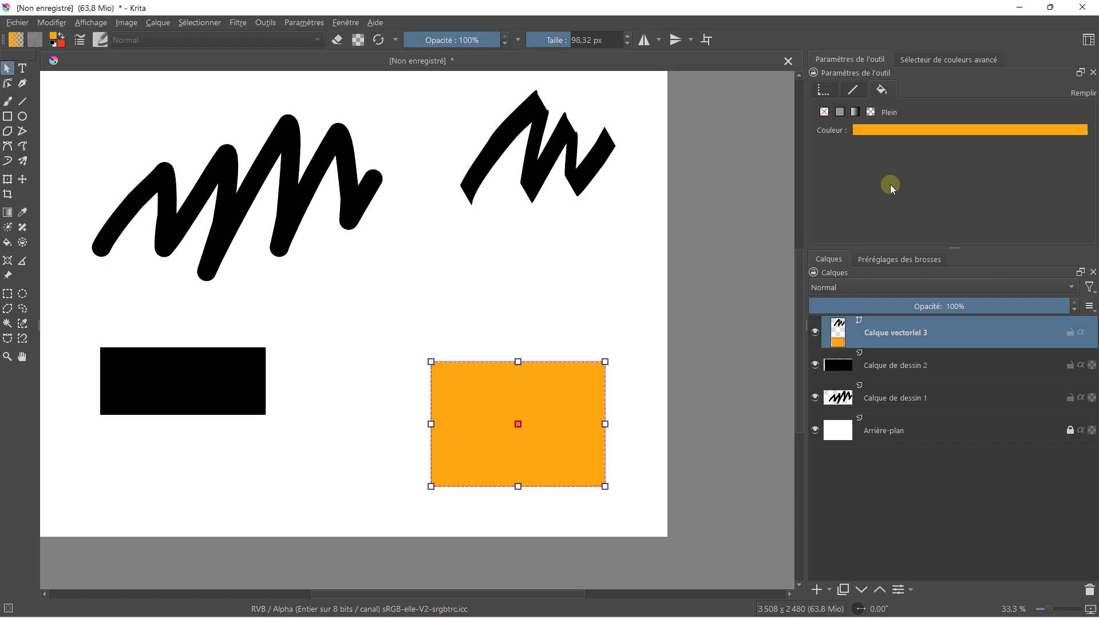
Thicken the red outline to 13 px, then deselect the rectangle.
{"action": "left_click", "coordinate": [848, 90]}
{"action": "left_click", "coordinate": [876, 129]}
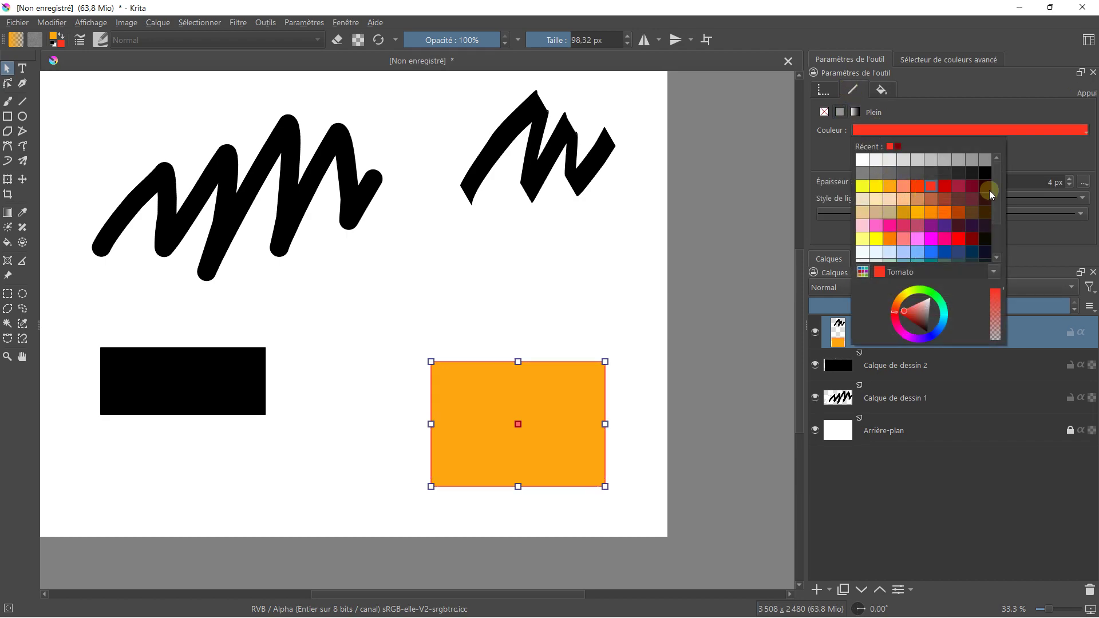
{"action": "left_click", "coordinate": [1021, 194]}
{"action": "left_click", "coordinate": [1069, 180]}
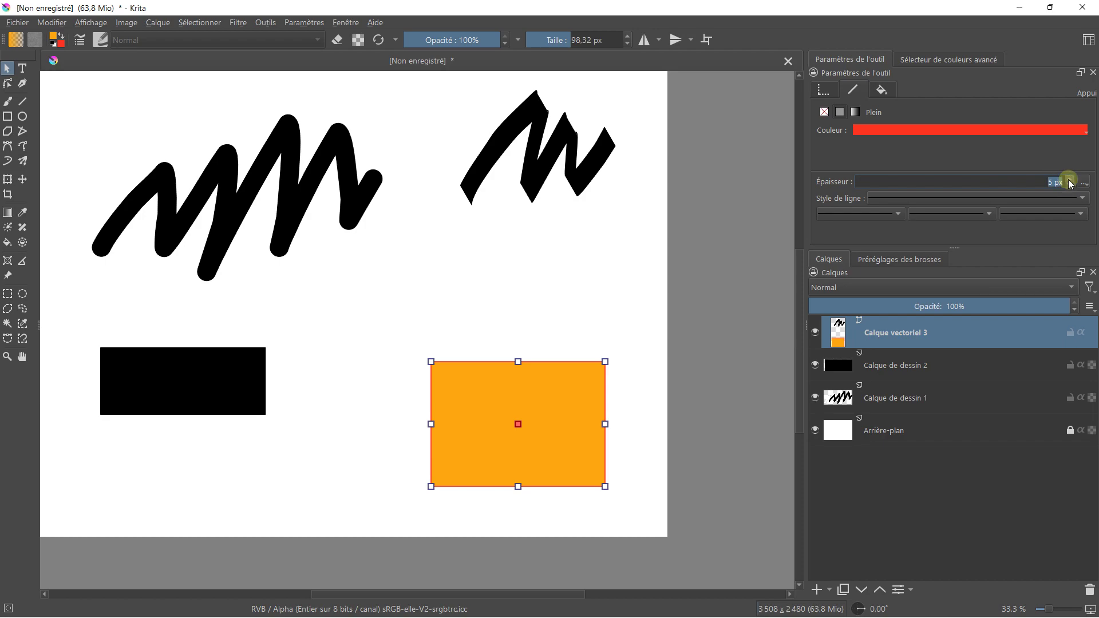
{"action": "left_click", "coordinate": [1069, 180]}
{"action": "left_click", "coordinate": [1069, 180]}
{"action": "left_click", "coordinate": [1069, 179]}
{"action": "left_click", "coordinate": [1069, 180]}
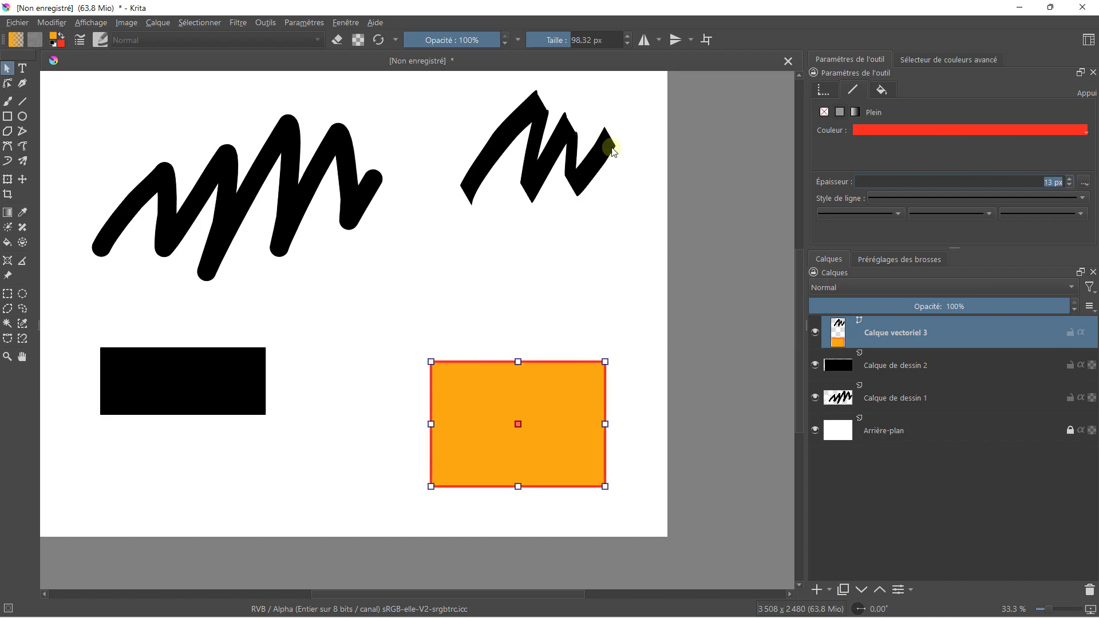
{"action": "scroll", "coordinate": [554, 204], "scroll_direction": "down", "scroll_amount": 1}
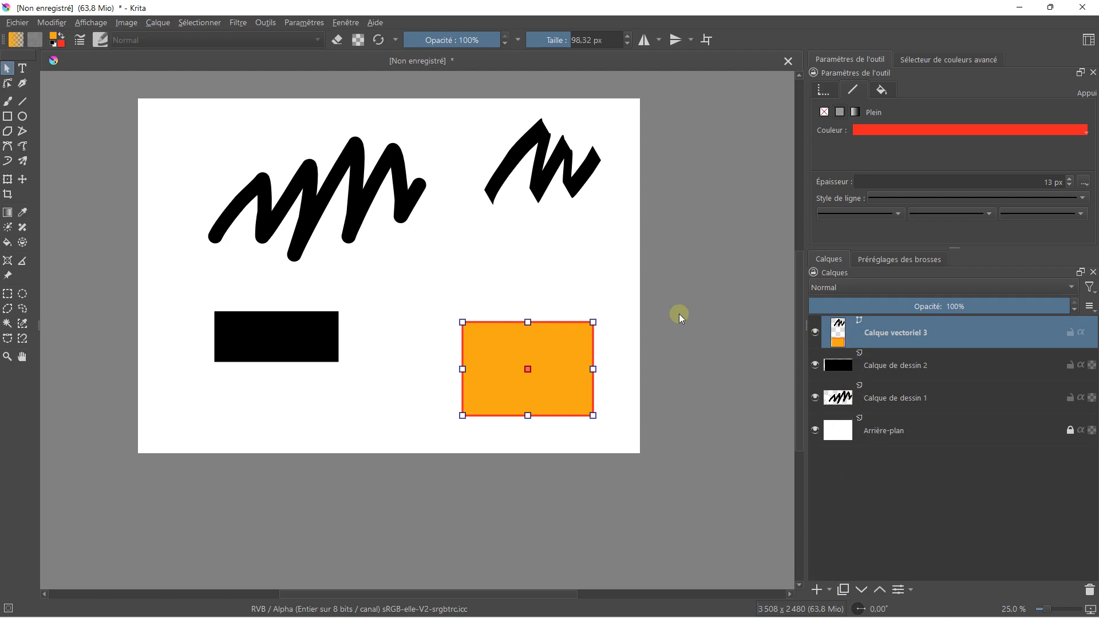
{"action": "left_click", "coordinate": [300, 320]}
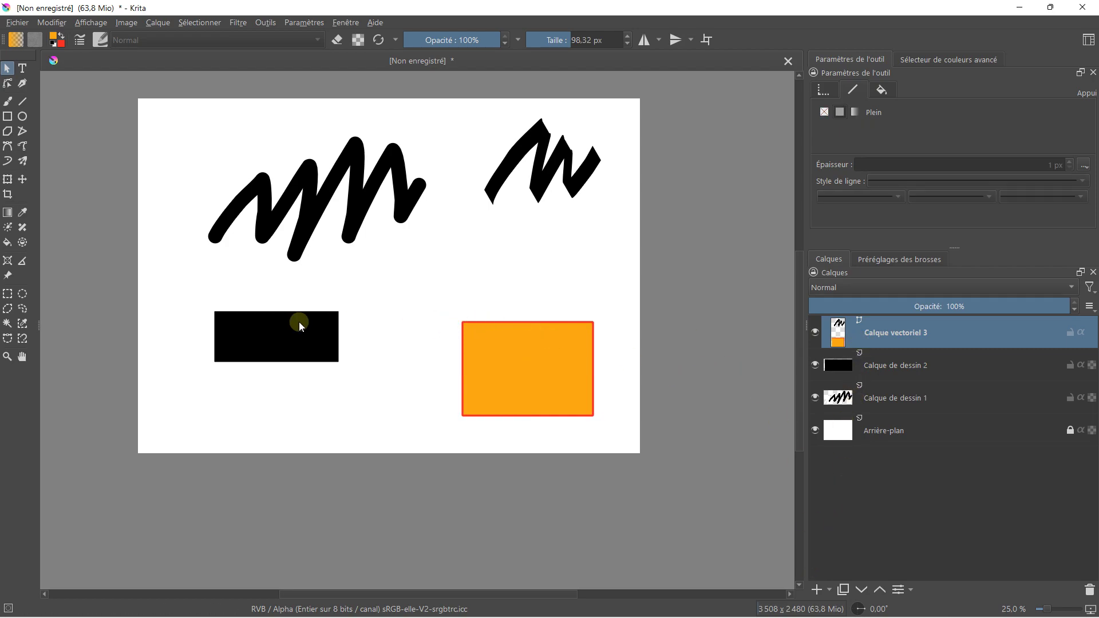
Add a clone layer of Calque vectoriel 3 from the Layers panel.
{"action": "left_click", "coordinate": [894, 369]}
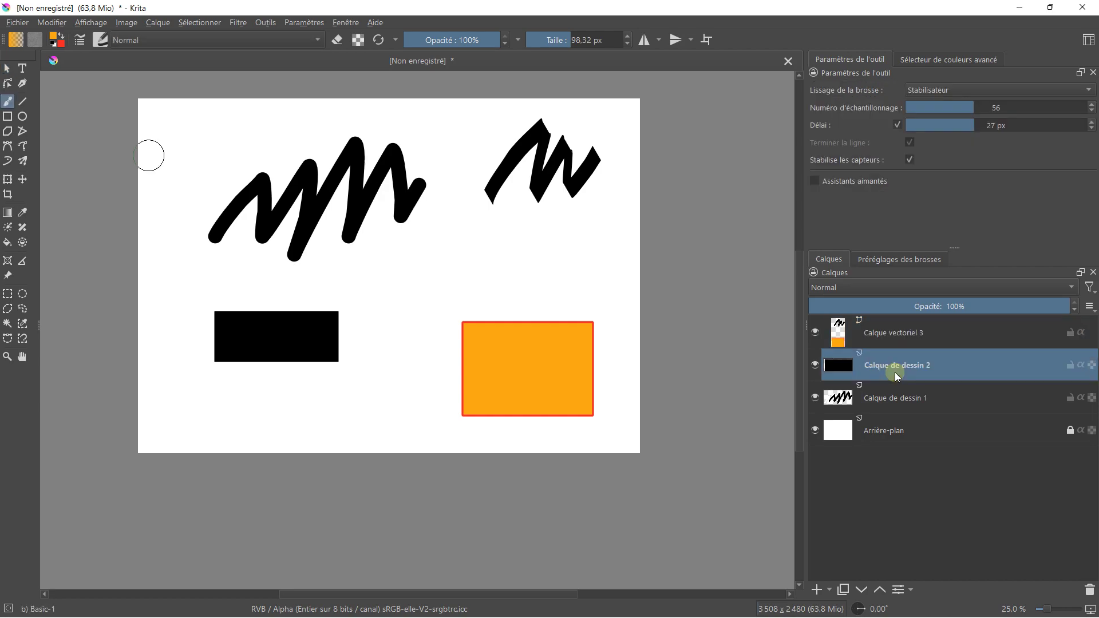
{"action": "left_click", "coordinate": [879, 337]}
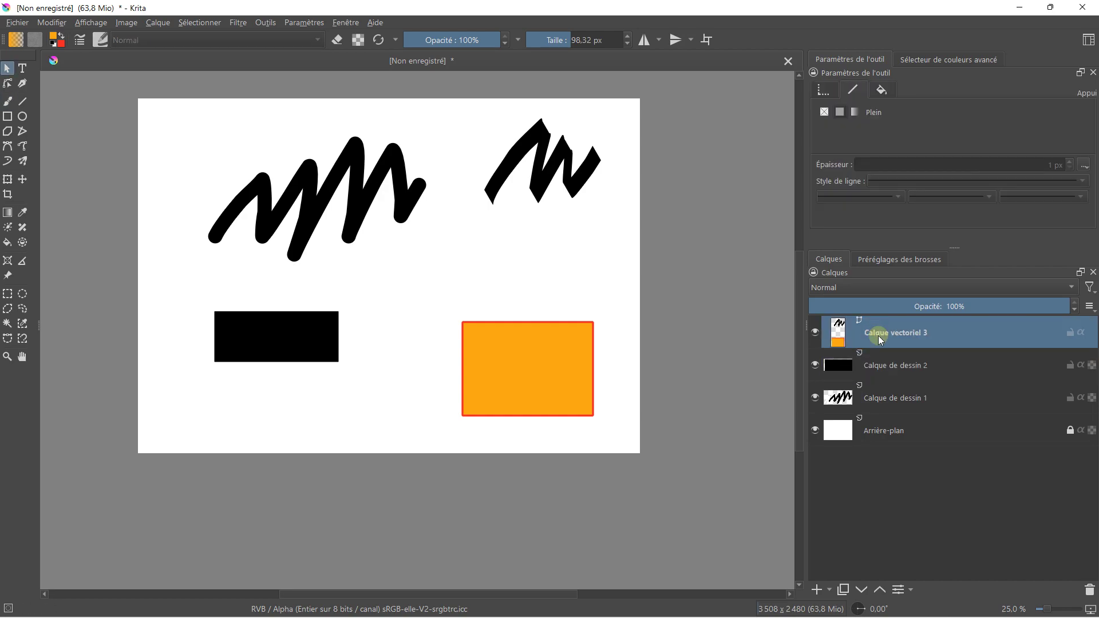
{"action": "left_click", "coordinate": [828, 590]}
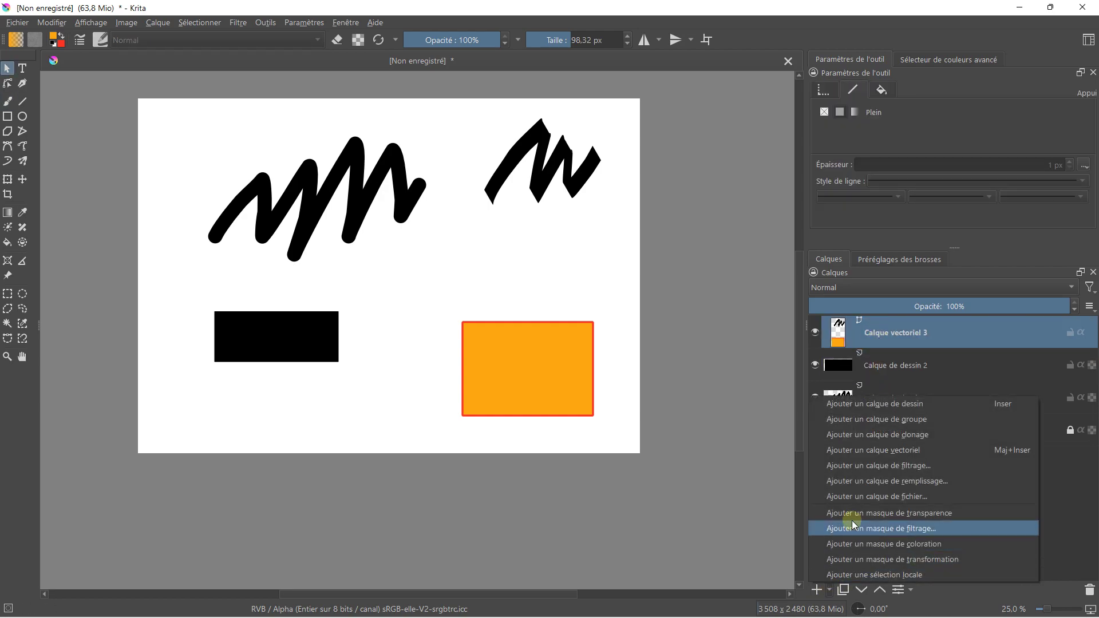
{"action": "left_click", "coordinate": [885, 438]}
Select the new Calque de clonage 4 layer and switch to the Transform tool.
{"action": "left_click", "coordinate": [886, 369]}
{"action": "left_click", "coordinate": [886, 334]}
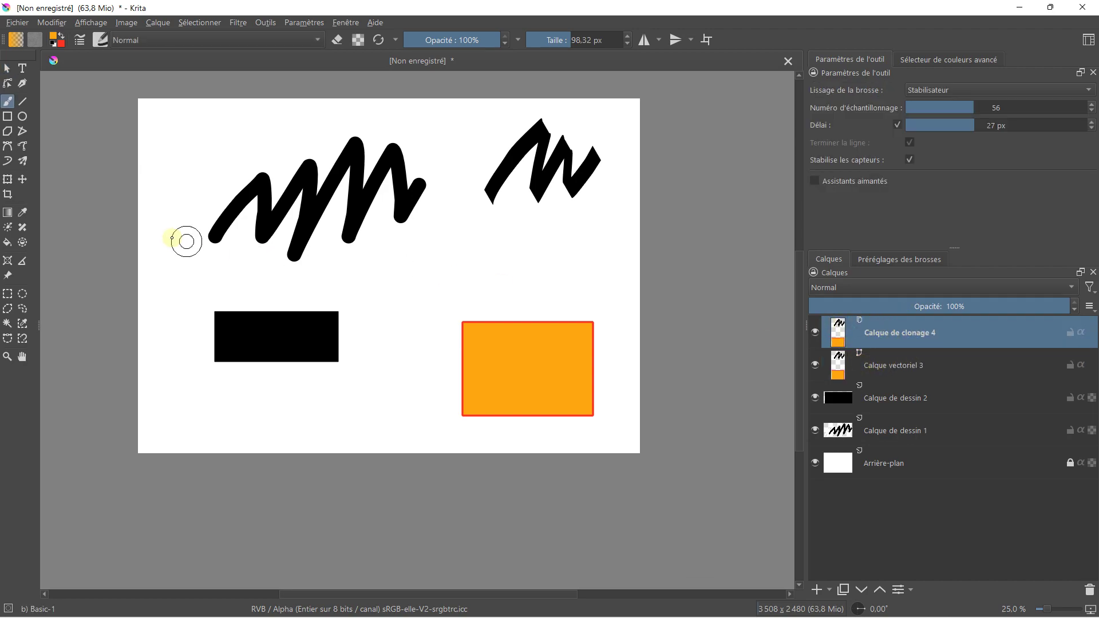
{"action": "left_click", "coordinate": [6, 70]}
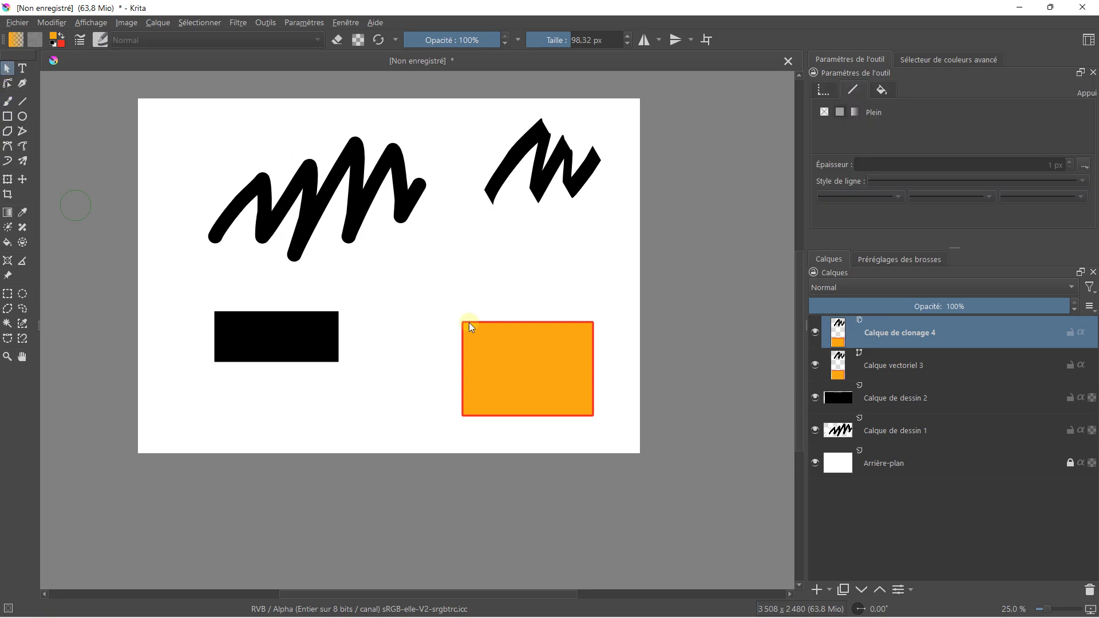
{"action": "left_click", "coordinate": [524, 337]}
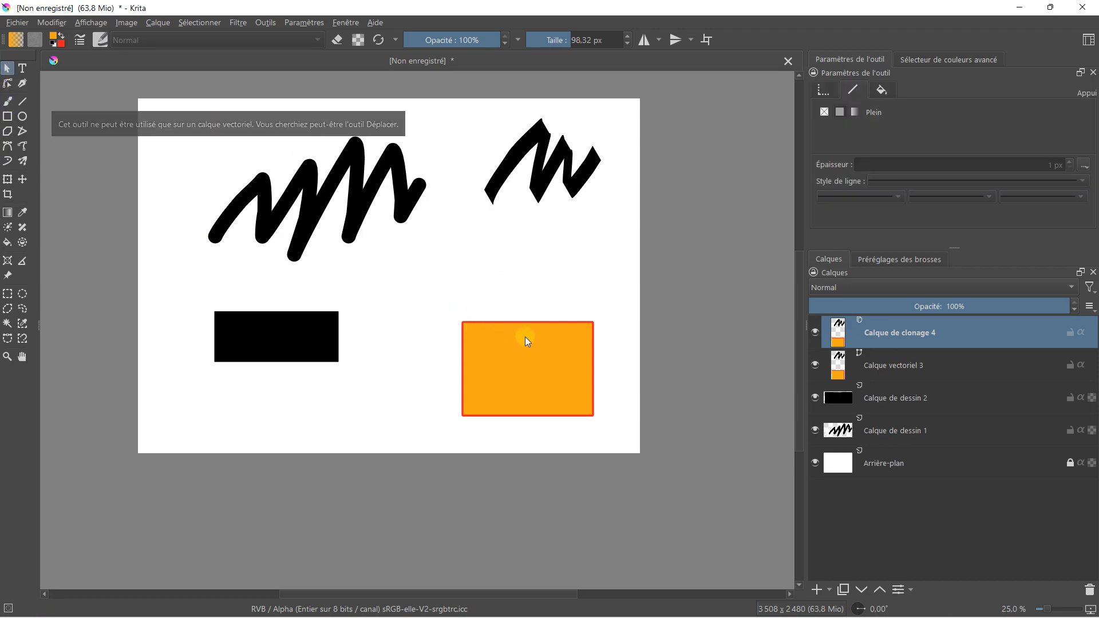
{"action": "left_click", "coordinate": [7, 179]}
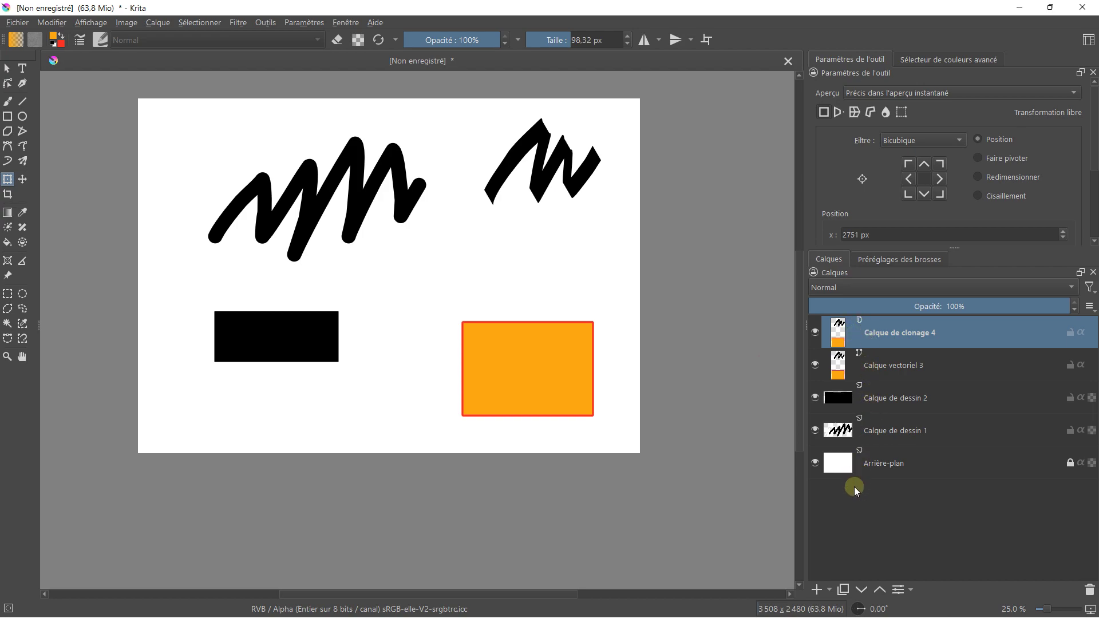
{"action": "left_click", "coordinate": [829, 590]}
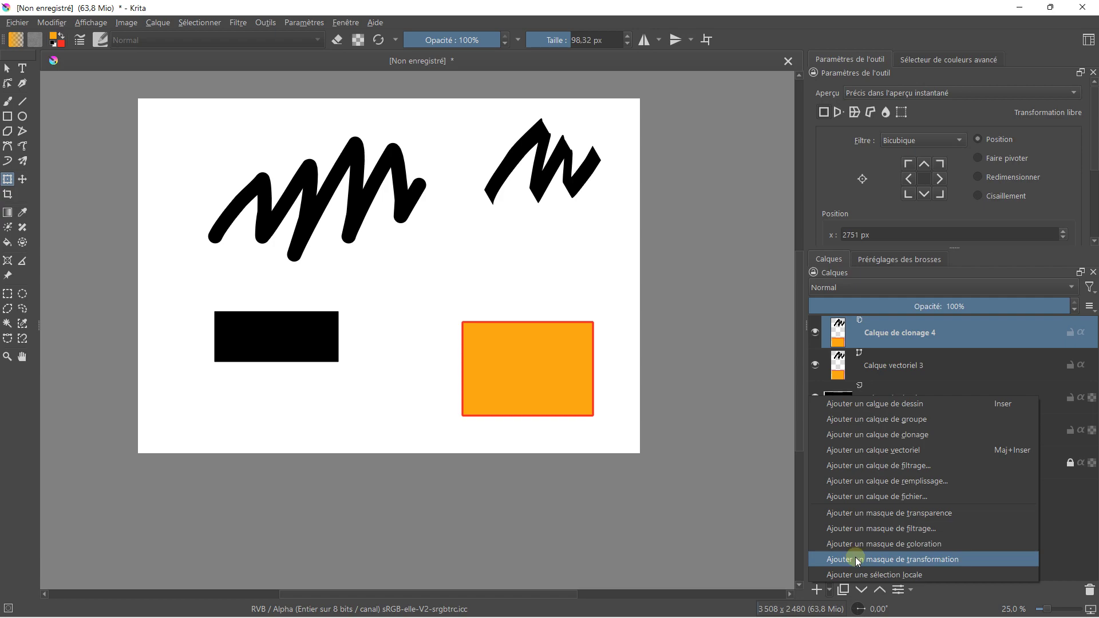
Add a transform mask shifting the cloned shapes left, then select Calque vectoriel 3.
{"action": "left_click", "coordinate": [853, 559]}
{"action": "left_click", "coordinate": [532, 332]}
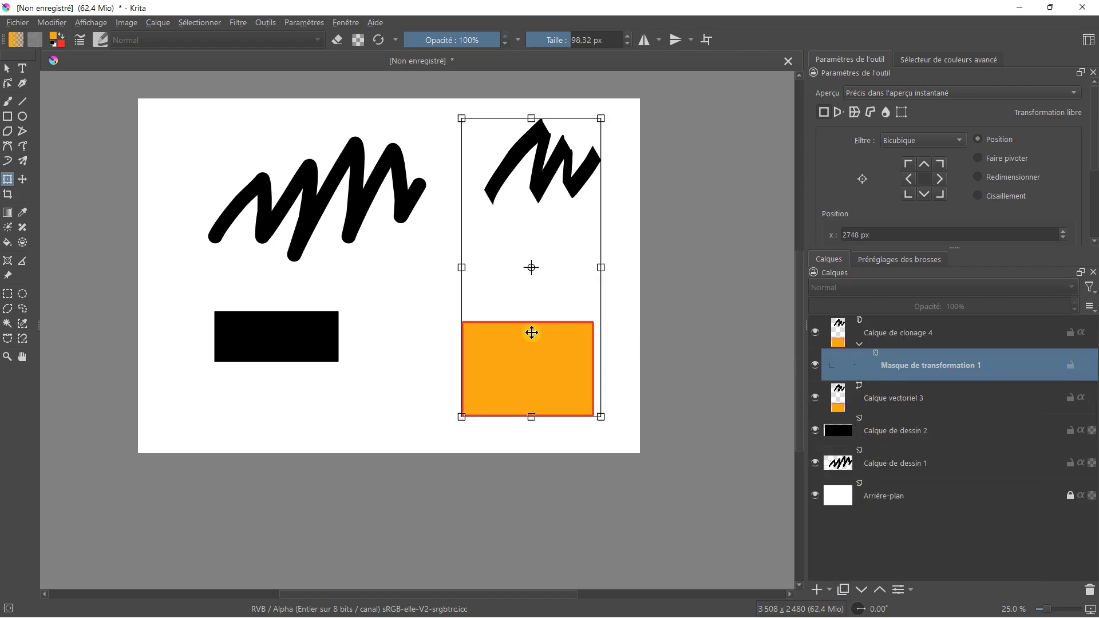
{"action": "left_click_drag", "start_coordinate": [532, 335], "coordinate": [346, 349]}
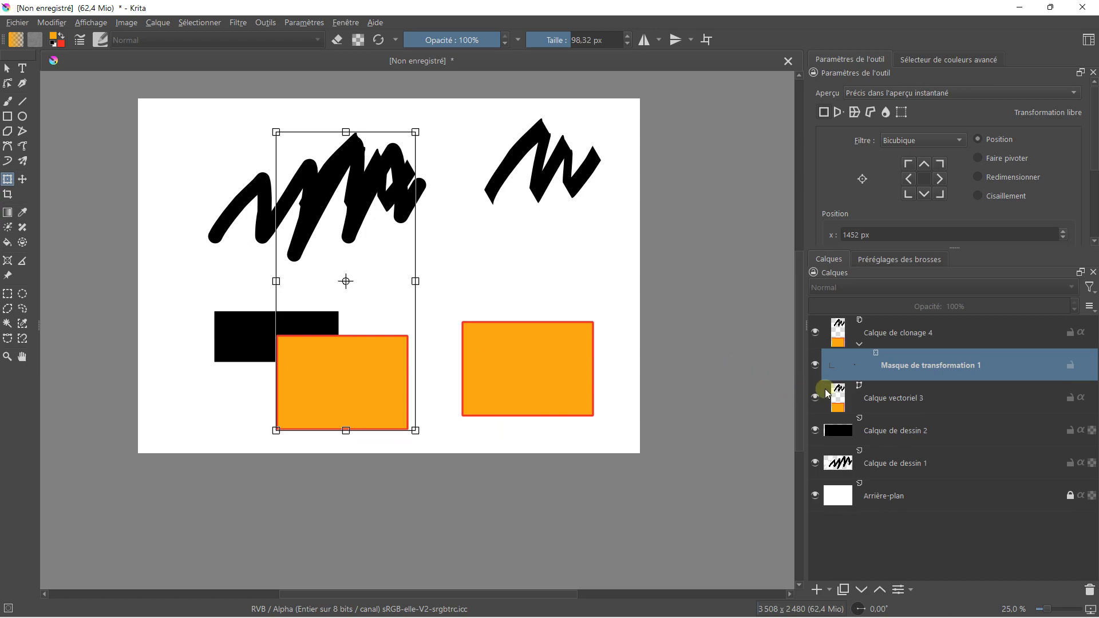
{"action": "left_click", "coordinate": [863, 401]}
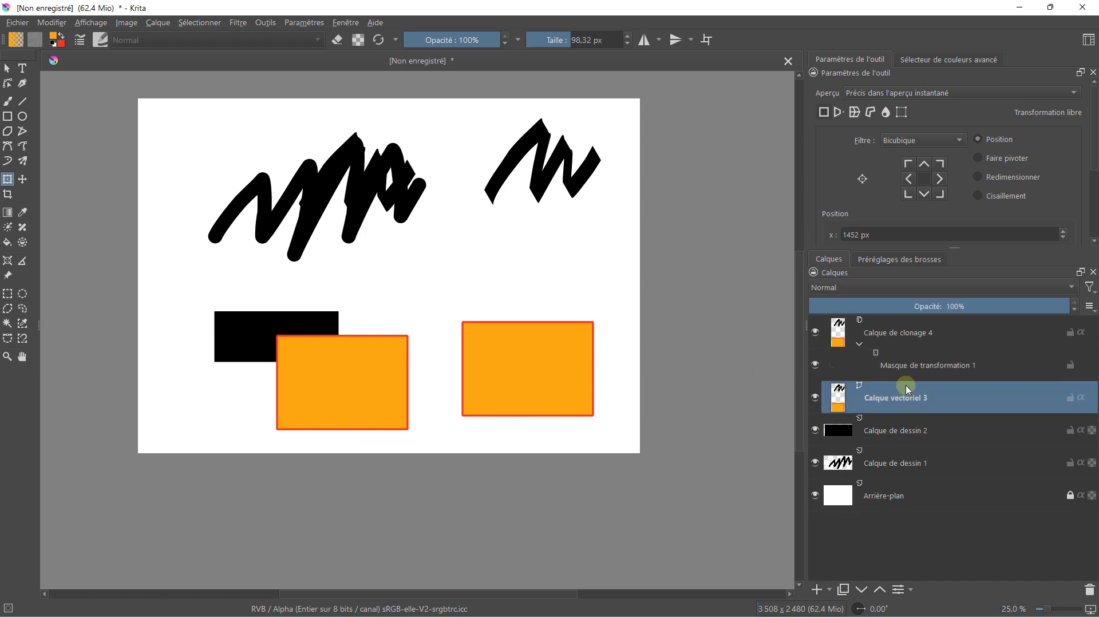
{"action": "scroll", "coordinate": [530, 380], "scroll_direction": "up", "scroll_amount": 2}
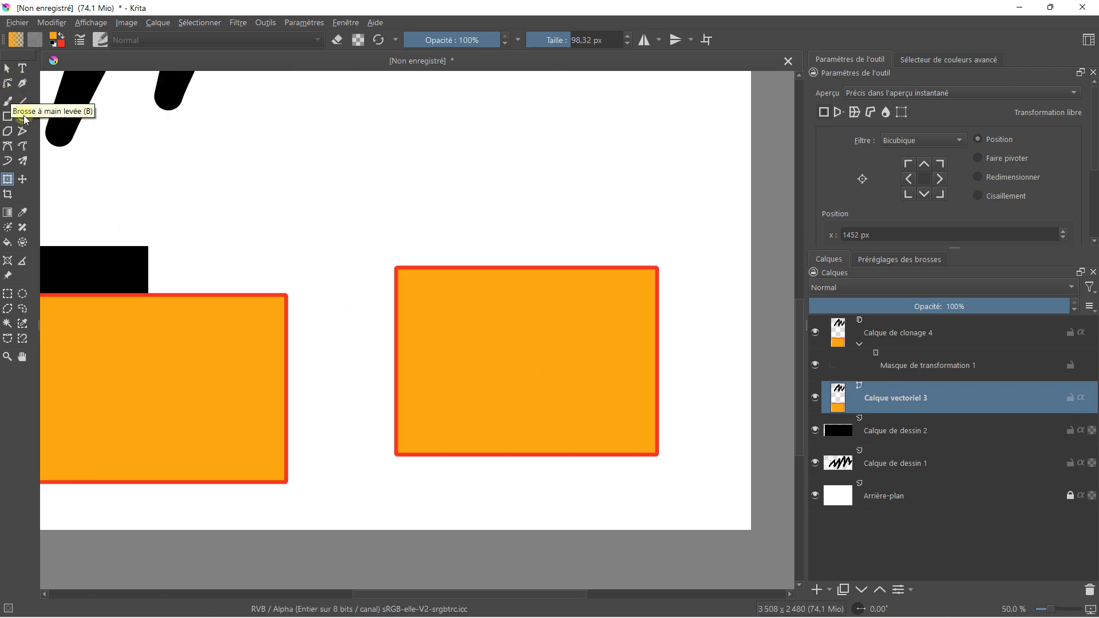
Draw a cyan #10effe ring on the orange rectangle, then delete Calque vectoriel 3 and its mask.
{"action": "left_click", "coordinate": [22, 117]}
{"action": "mouse_move", "coordinate": [539, 348]}
{"action": "left_mouse_down"}
{"action": "mouse_move", "coordinate": [558, 397]}
{"action": "mouse_move", "coordinate": [559, 385]}
{"action": "left_mouse_up"}
{"action": "left_click", "coordinate": [53, 39]}
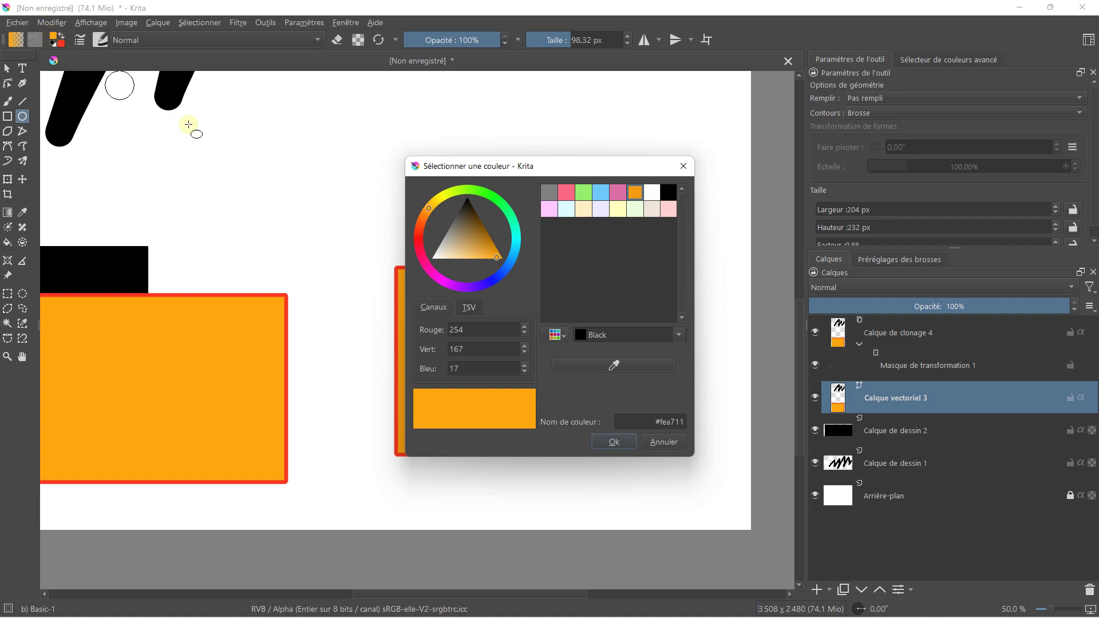
{"action": "left_click", "coordinate": [518, 243]}
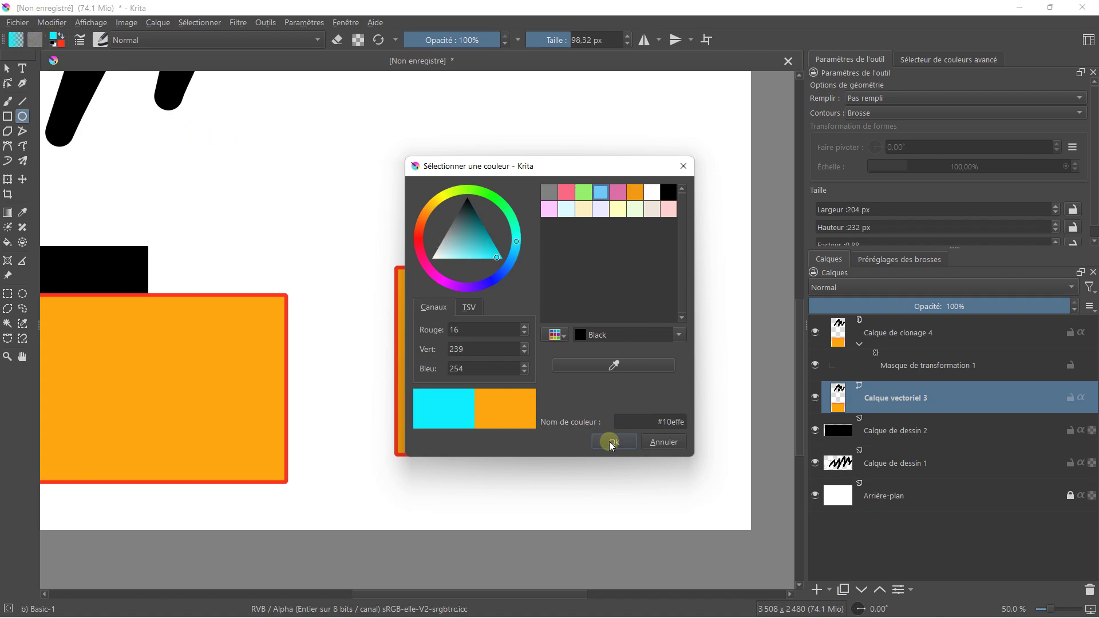
{"action": "left_click", "coordinate": [612, 441]}
{"action": "left_click_drag", "start_coordinate": [559, 368], "coordinate": [588, 394]}
{"action": "scroll", "coordinate": [568, 380], "scroll_direction": "down", "scroll_amount": 2}
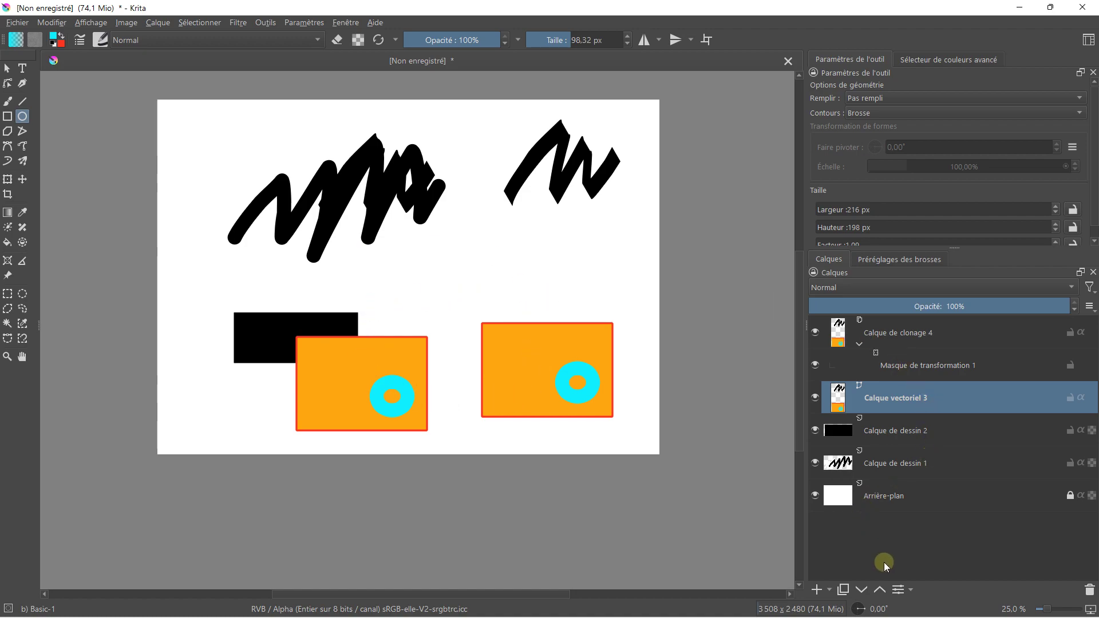
{"action": "left_click", "coordinate": [1090, 589]}
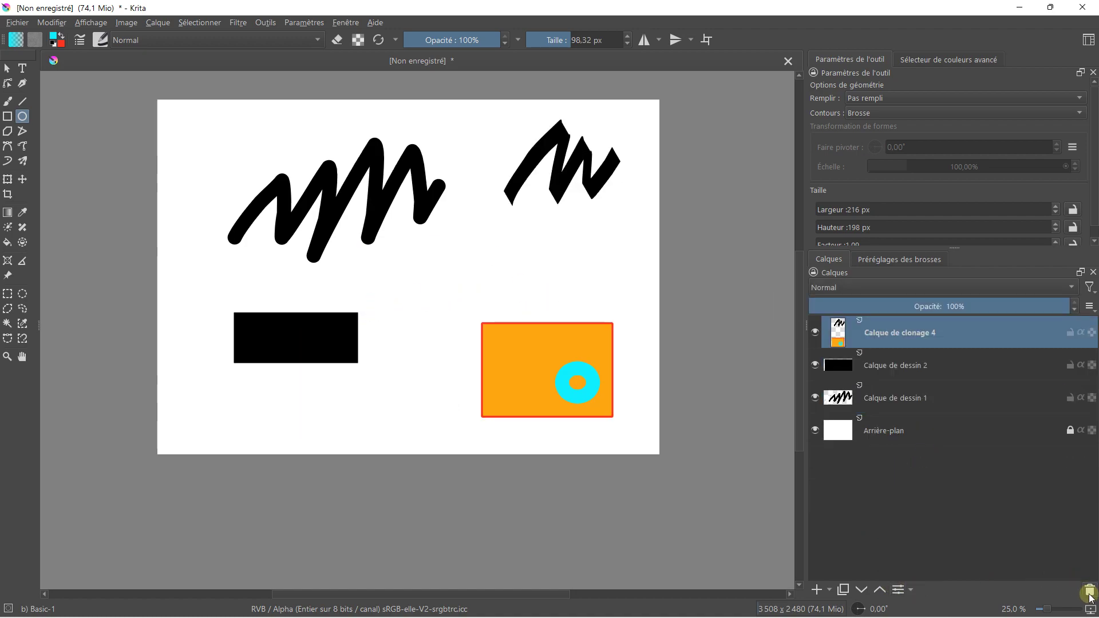
Delete the clone layer and remaining paint layers, leaving a blank background.
{"action": "left_click", "coordinate": [1089, 590]}
{"action": "left_click", "coordinate": [1089, 590]}
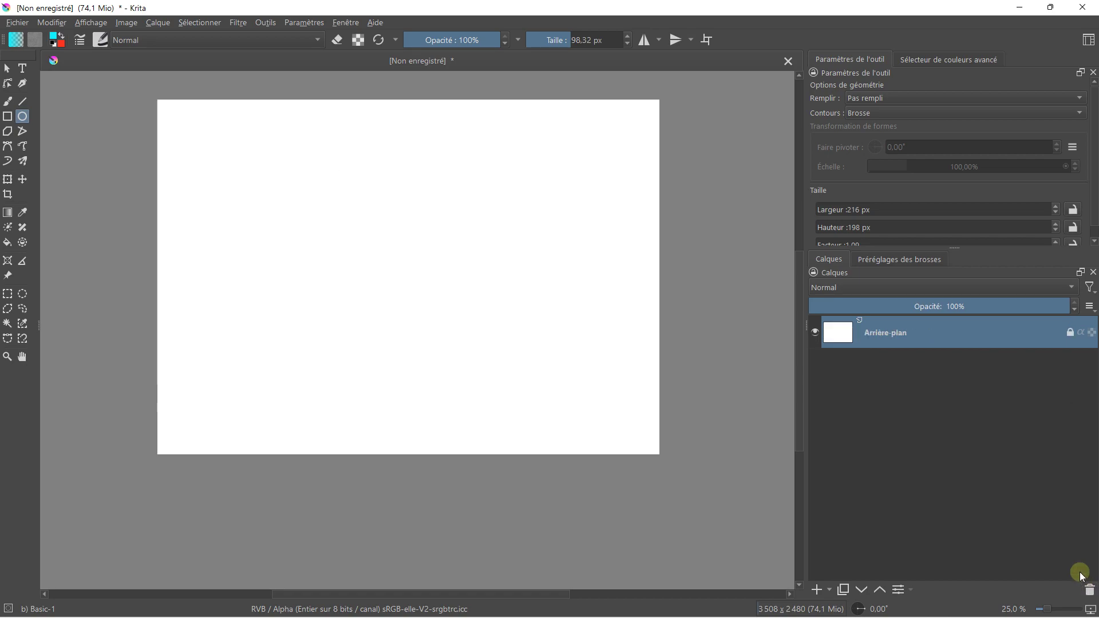
{"action": "left_click", "coordinate": [829, 590]}
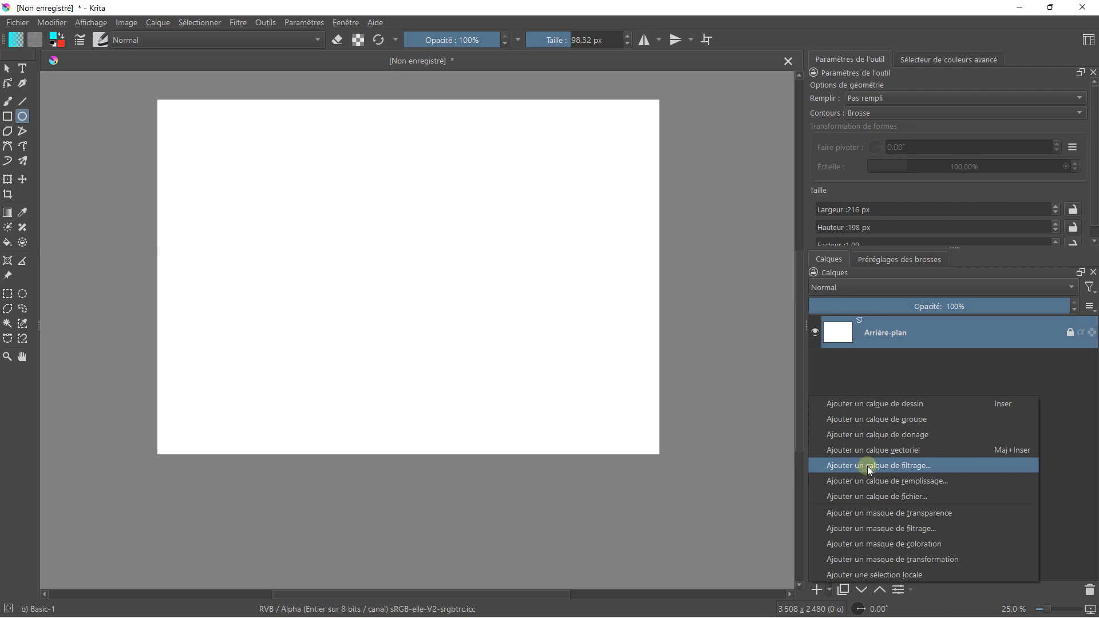
Open the road photo Route.jpg from the Image folder.
{"action": "left_click", "coordinate": [17, 23]}
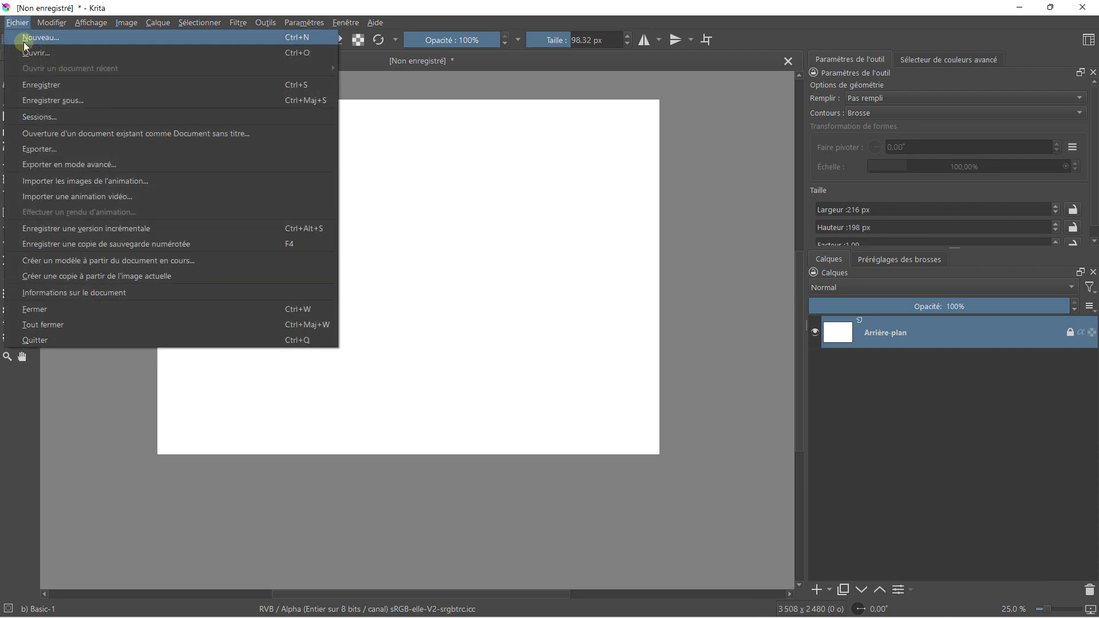
{"action": "key", "text": "Escape"}
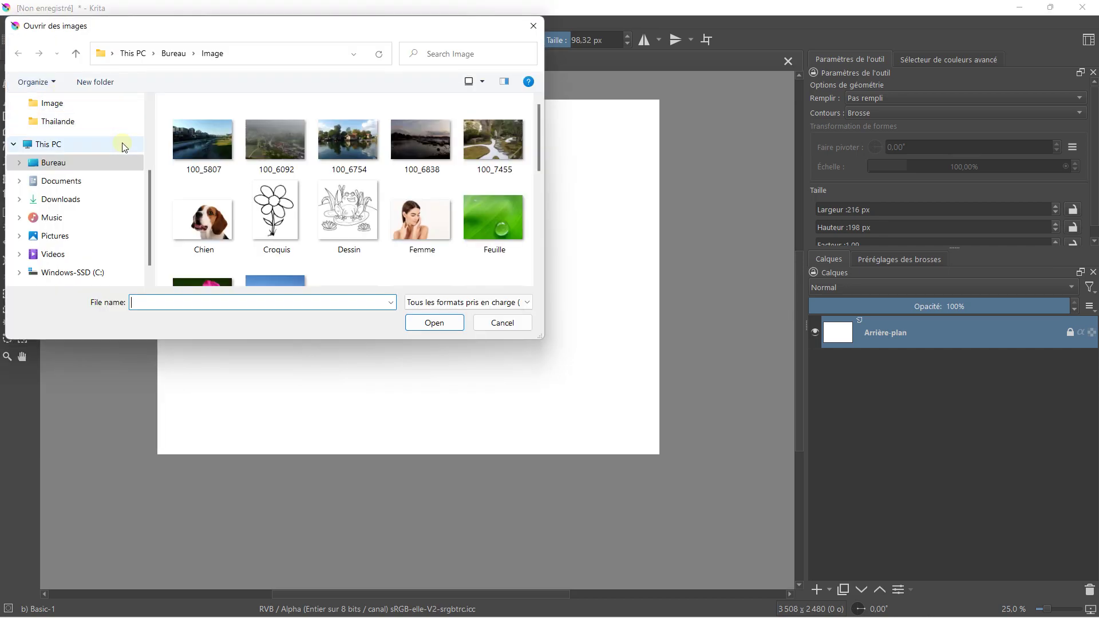
{"action": "scroll", "coordinate": [390, 218], "scroll_direction": "down", "scroll_amount": 2}
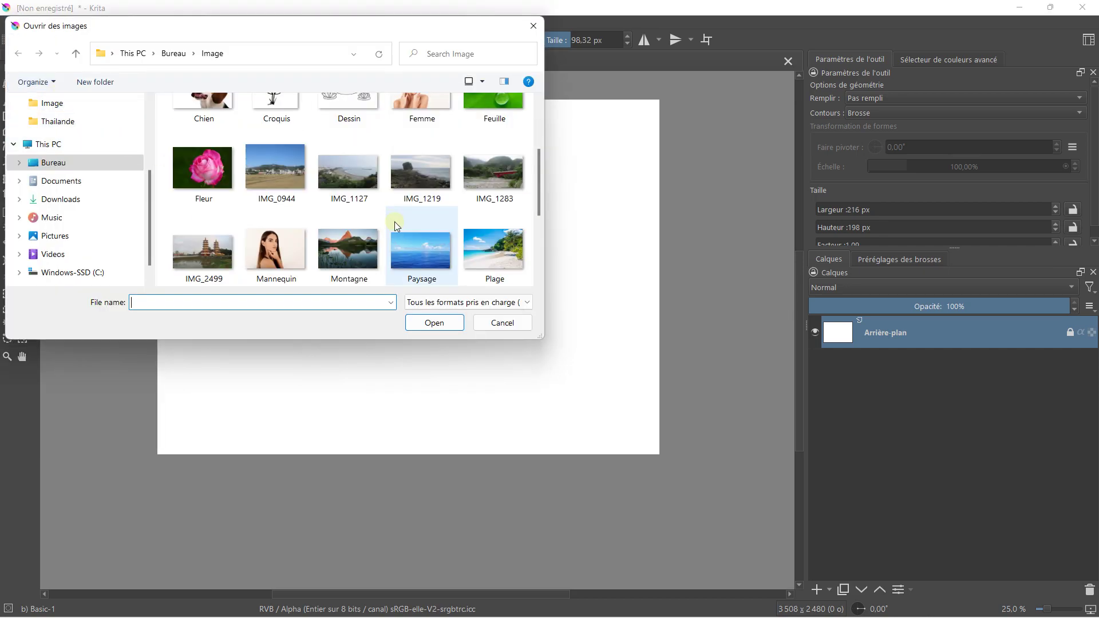
{"action": "scroll", "coordinate": [394, 221], "scroll_direction": "down", "scroll_amount": 2}
{"action": "double_click", "coordinate": [345, 252]}
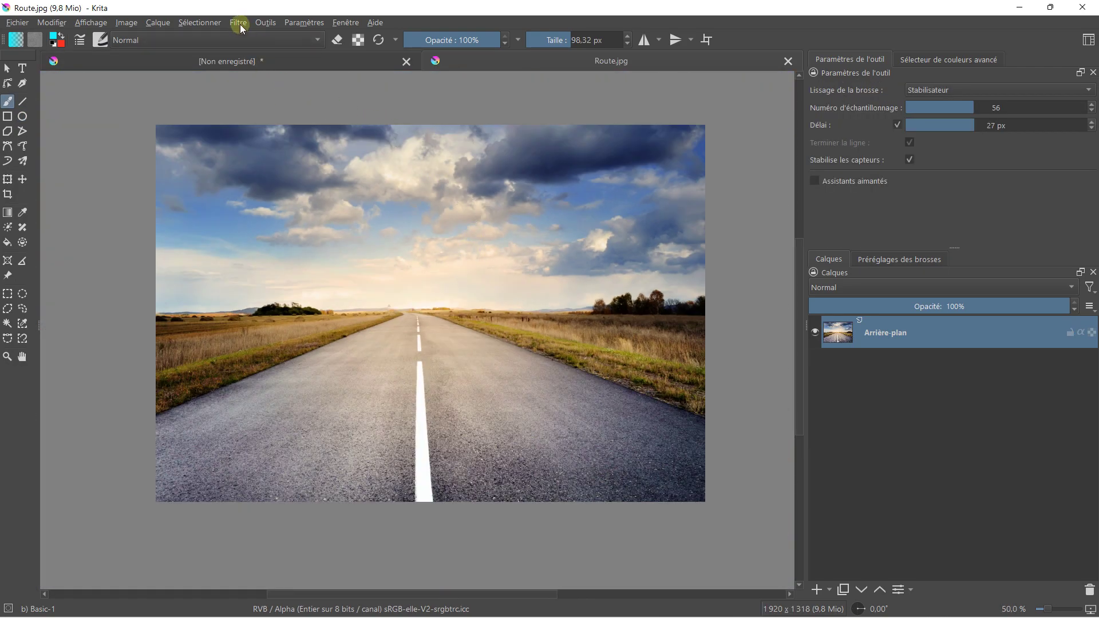
Apply a Hue/Saturation filter raising saturation to 7 on Route.jpg, then undo it.
{"action": "left_click", "coordinate": [239, 24]}
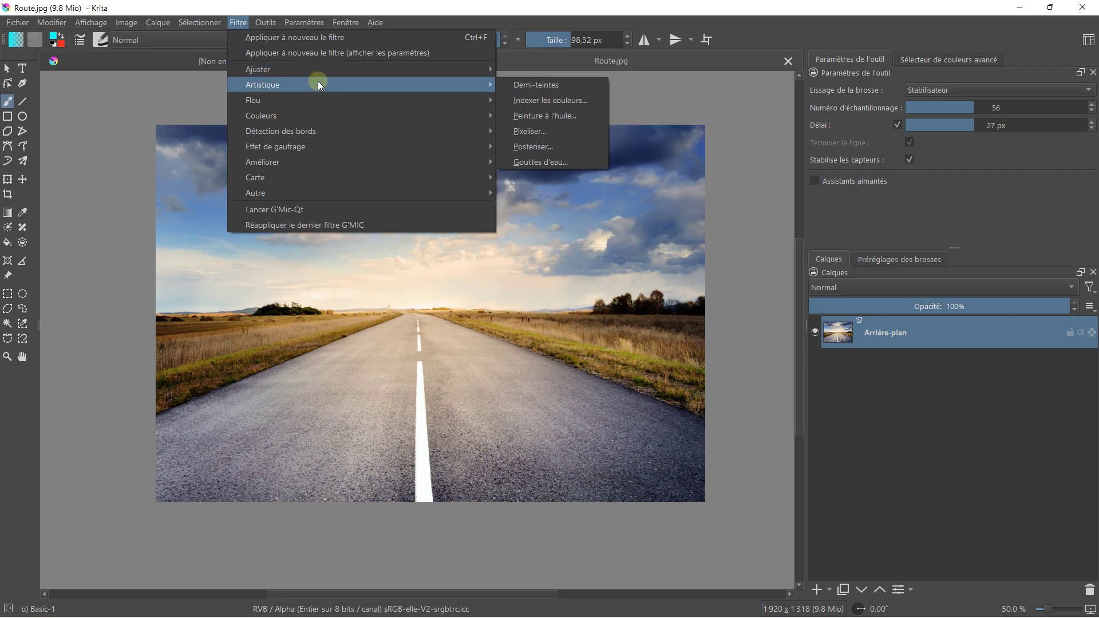
{"action": "mouse_move", "coordinate": [341, 69]}
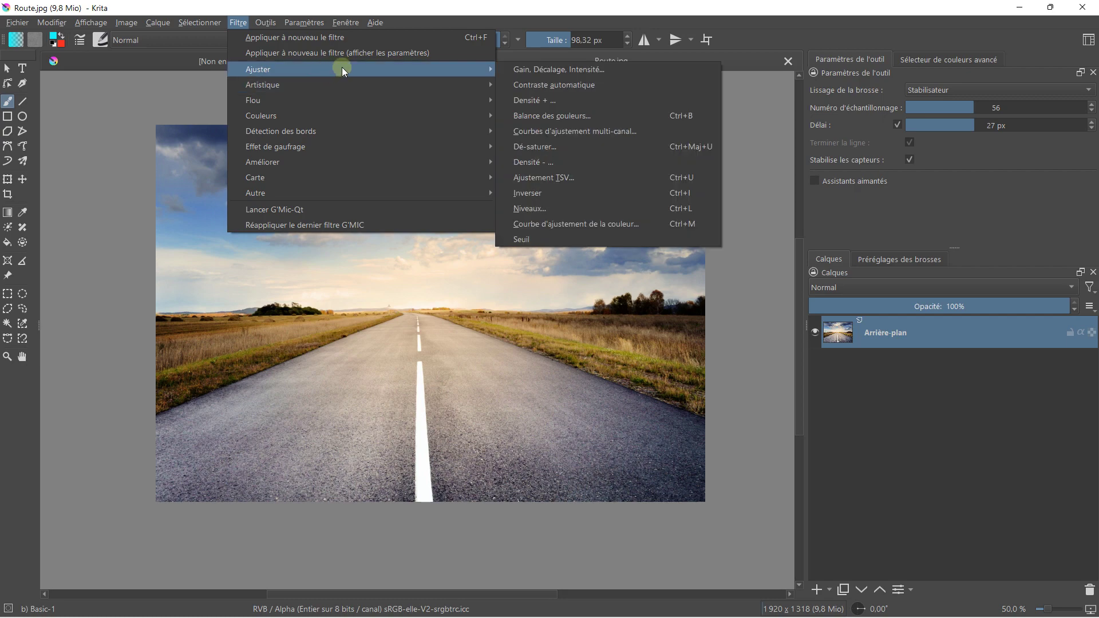
{"action": "left_click", "coordinate": [538, 176]}
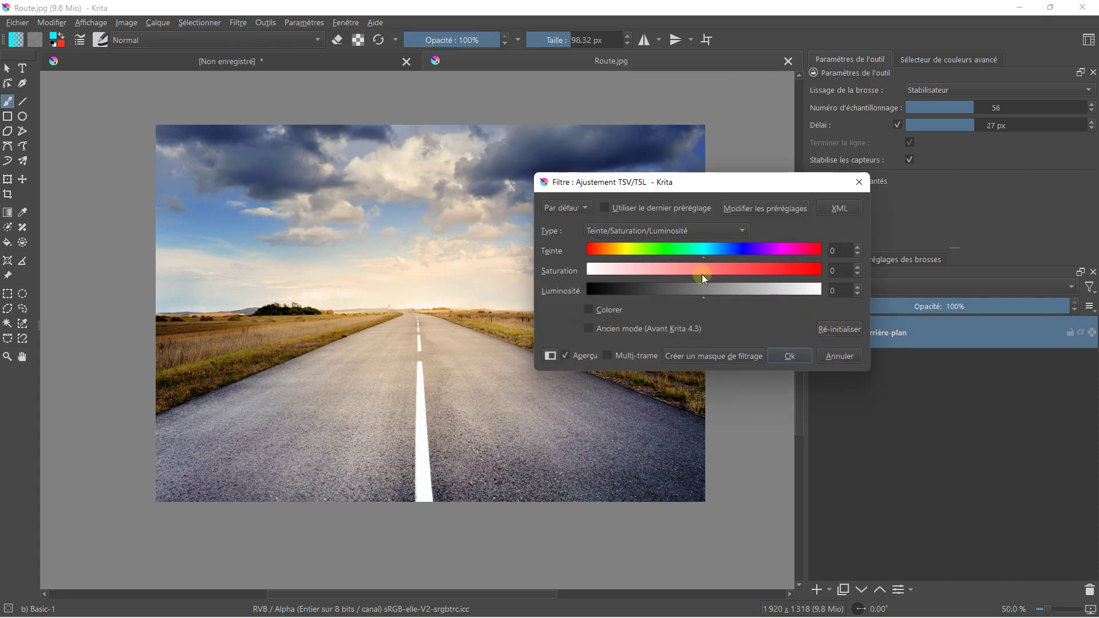
{"action": "left_click_drag", "start_coordinate": [703, 272], "coordinate": [767, 270]}
{"action": "left_click", "coordinate": [788, 354]}
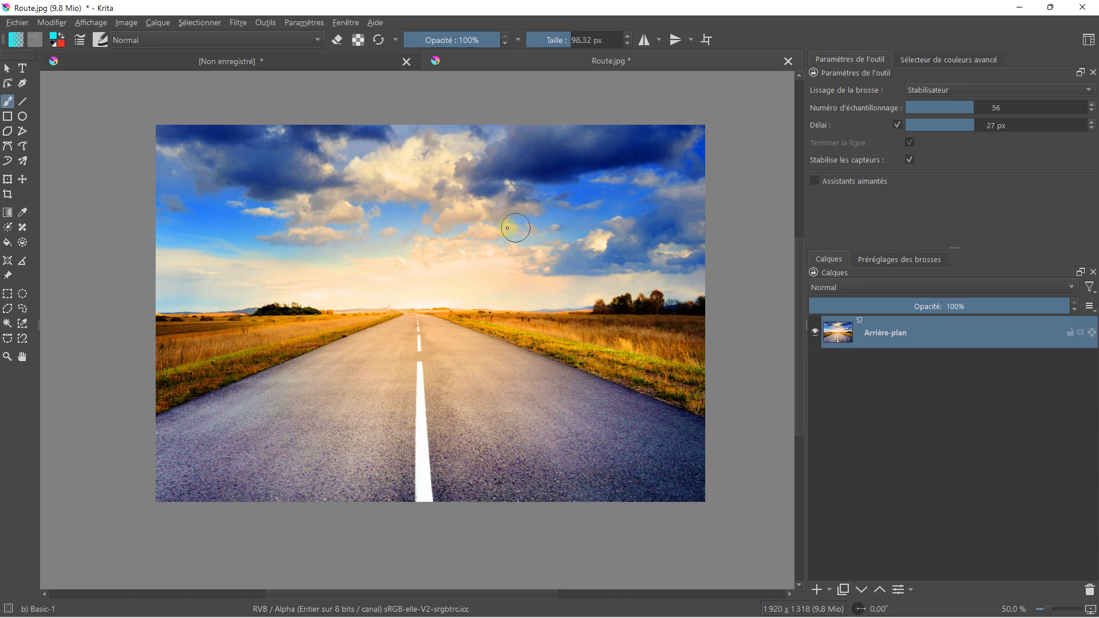
{"action": "left_click", "coordinate": [62, 26]}
{"action": "left_click", "coordinate": [63, 37]}
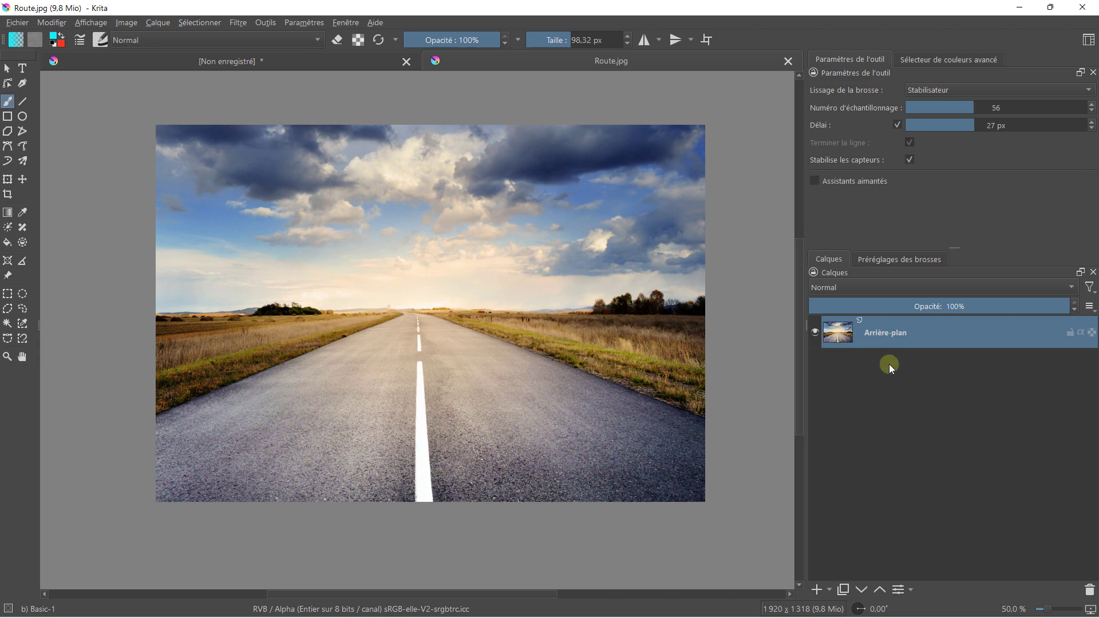
{"action": "left_click", "coordinate": [829, 590]}
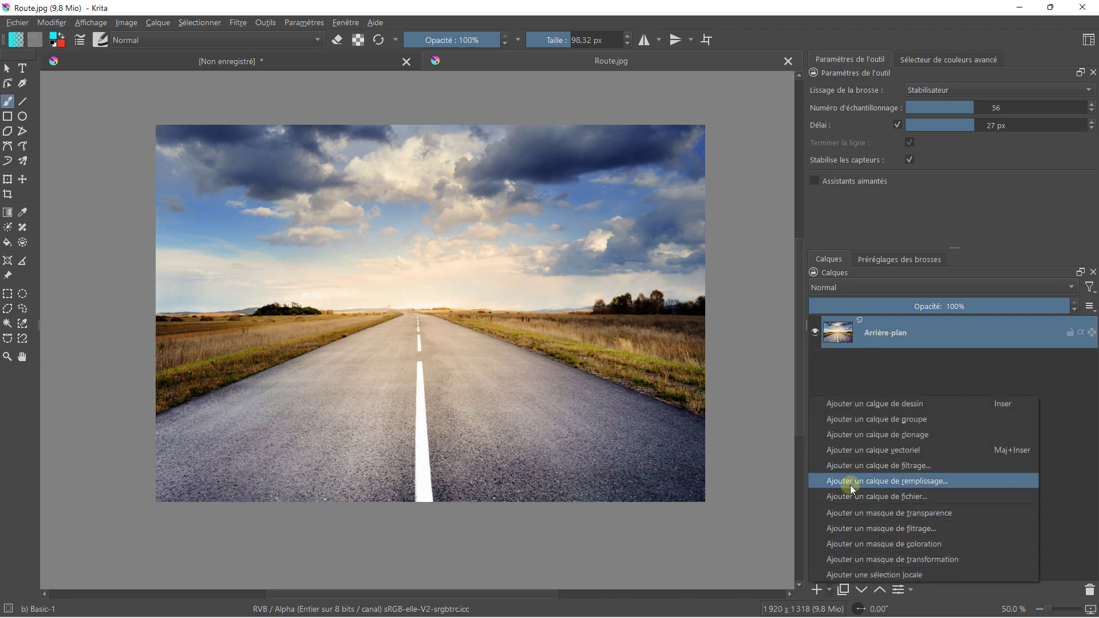
{"action": "left_click", "coordinate": [850, 467]}
{"action": "mouse_move", "coordinate": [492, 133]}
{"action": "left_mouse_down"}
{"action": "mouse_move", "coordinate": [704, 98]}
{"action": "mouse_move", "coordinate": [748, 60]}
{"action": "left_mouse_up"}
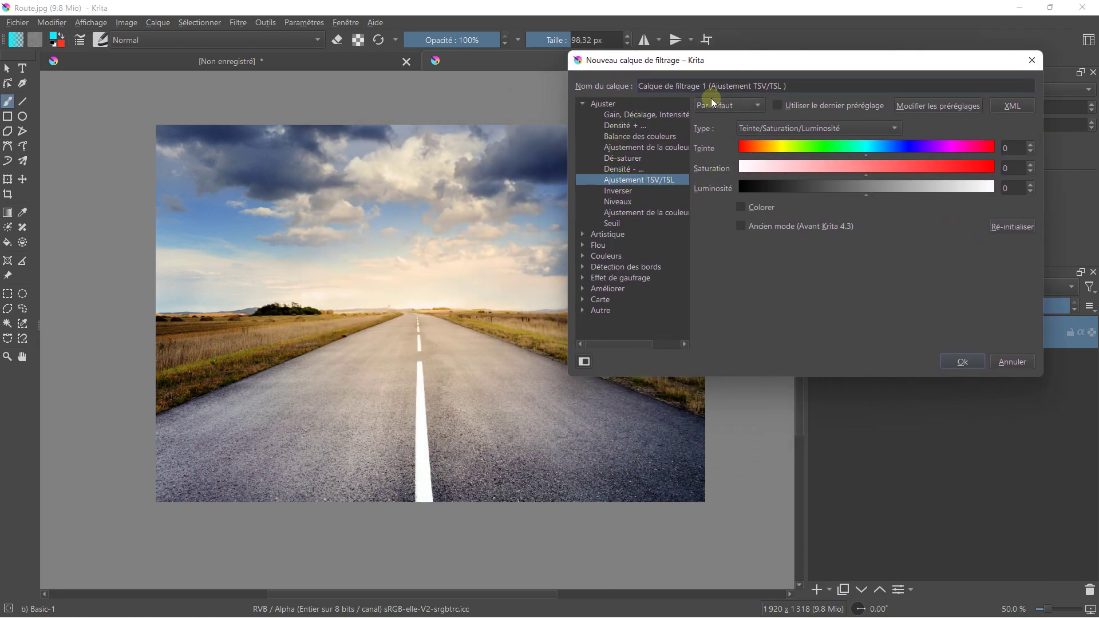
{"action": "mouse_move", "coordinate": [865, 145]}
{"action": "left_mouse_down"}
{"action": "mouse_move", "coordinate": [888, 145]}
{"action": "mouse_move", "coordinate": [864, 146]}
{"action": "left_mouse_up"}
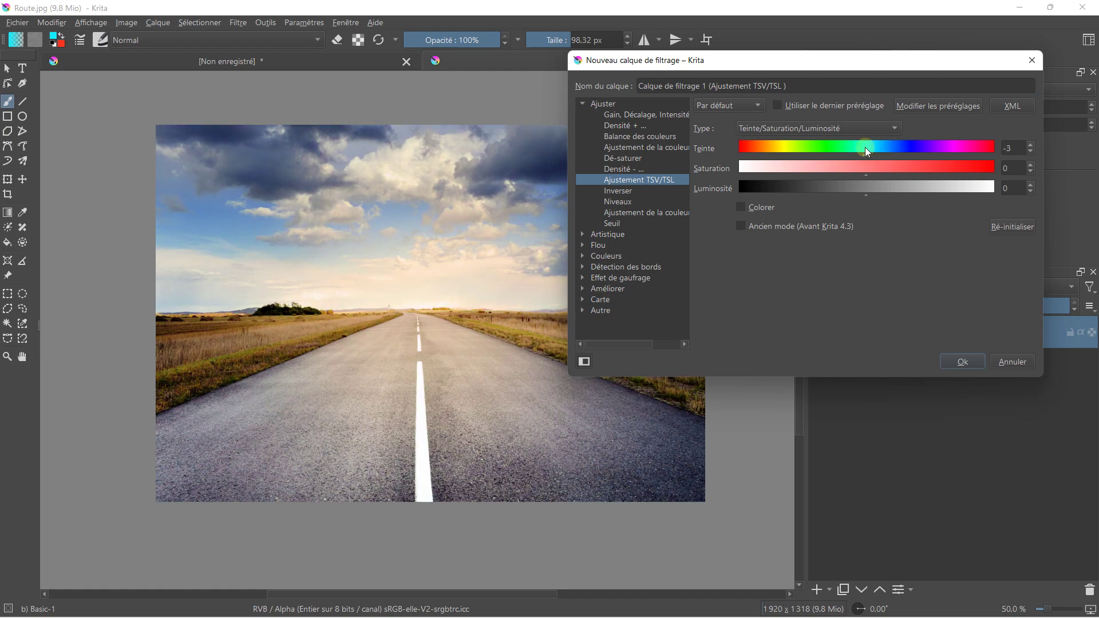
{"action": "left_click", "coordinate": [1029, 144]}
{"action": "mouse_move", "coordinate": [892, 175]}
{"action": "left_mouse_down"}
{"action": "mouse_move", "coordinate": [924, 166]}
{"action": "mouse_move", "coordinate": [946, 176]}
{"action": "left_mouse_up"}
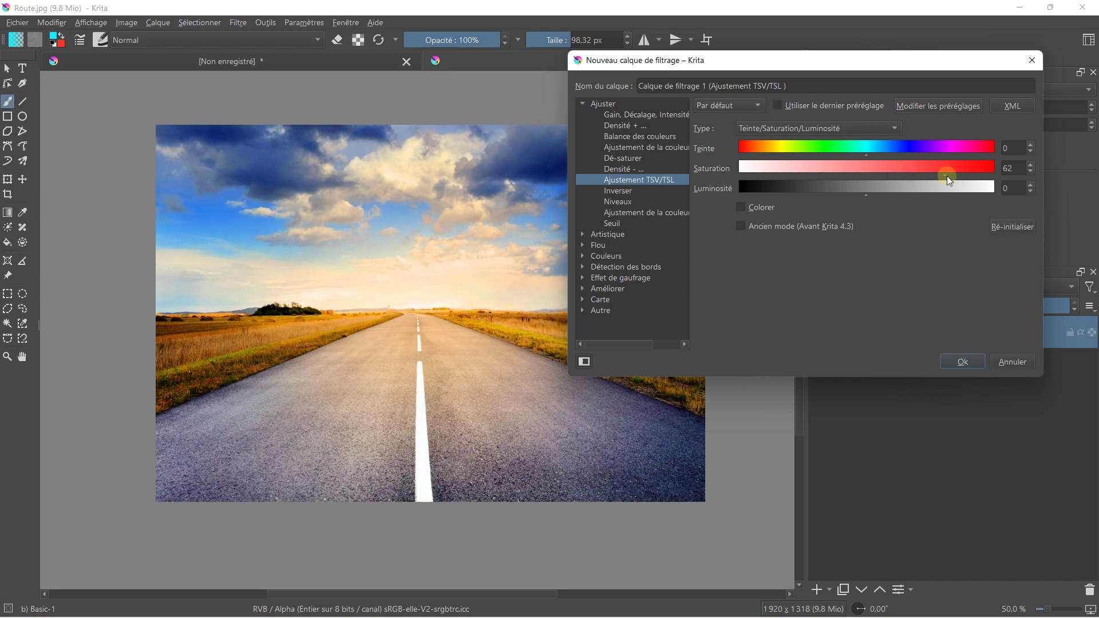
{"action": "left_click", "coordinate": [959, 355]}
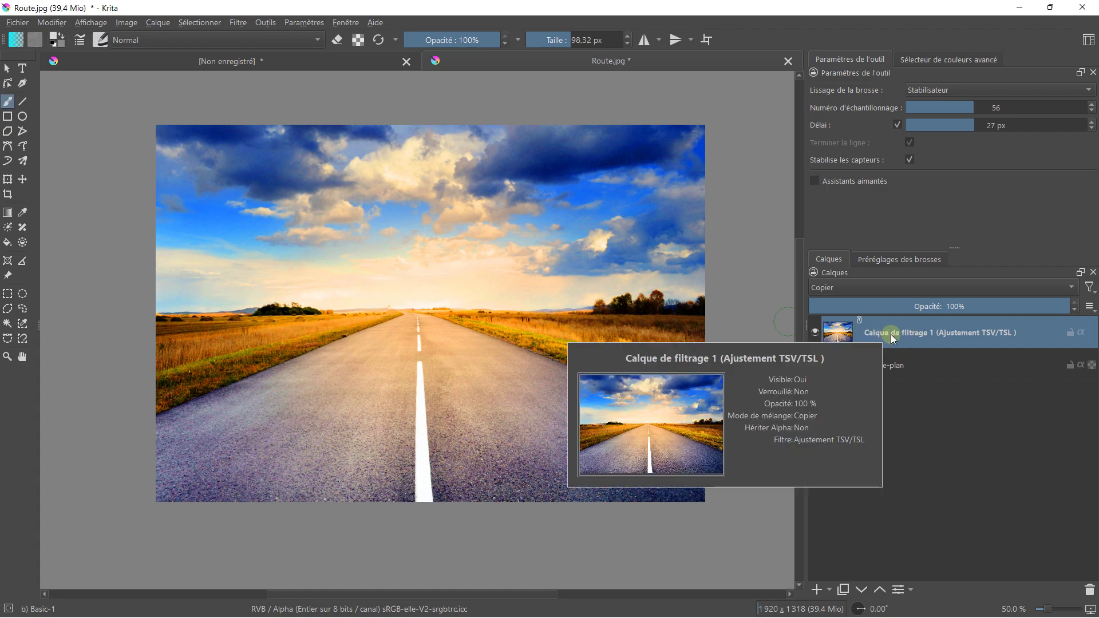
{"action": "right_click", "coordinate": [906, 339]}
{"action": "left_click", "coordinate": [911, 12]}
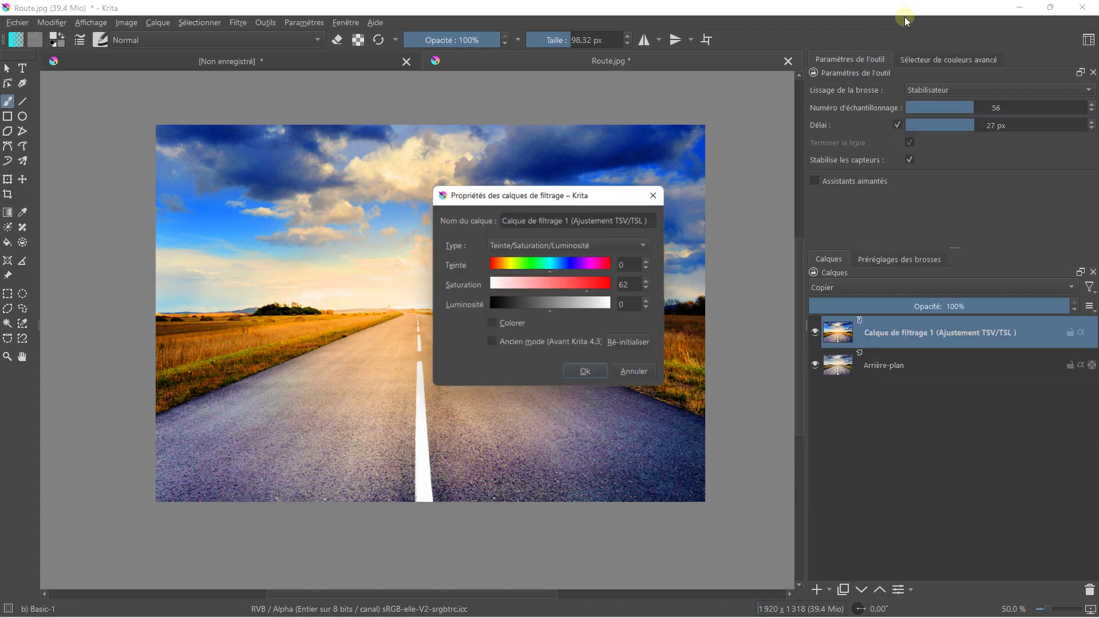
{"action": "left_click", "coordinate": [628, 373]}
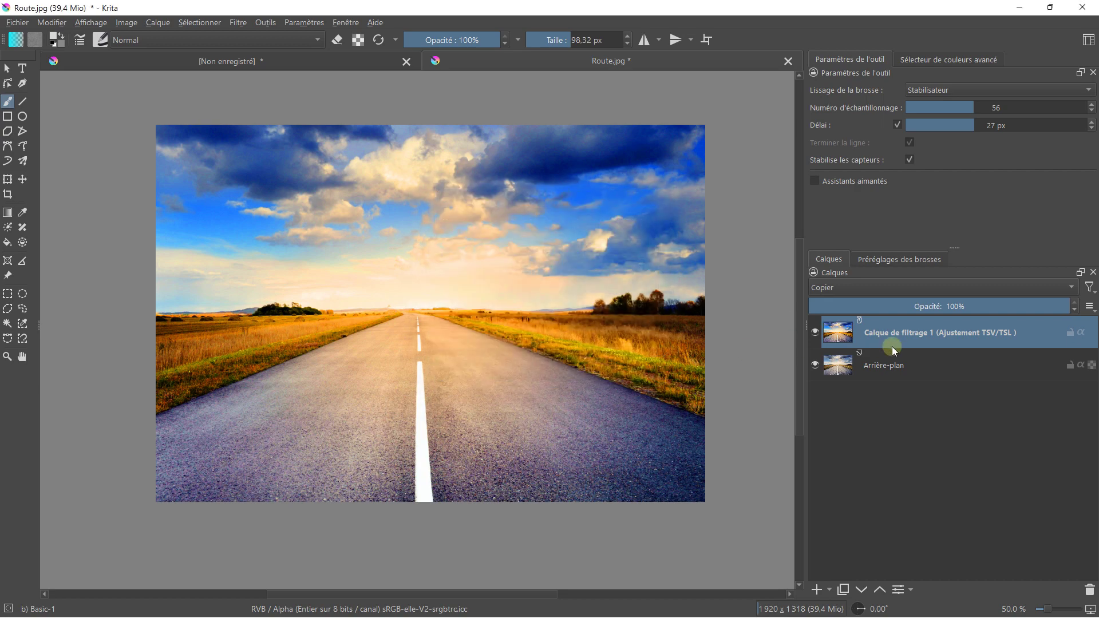
{"action": "left_click", "coordinate": [1089, 590]}
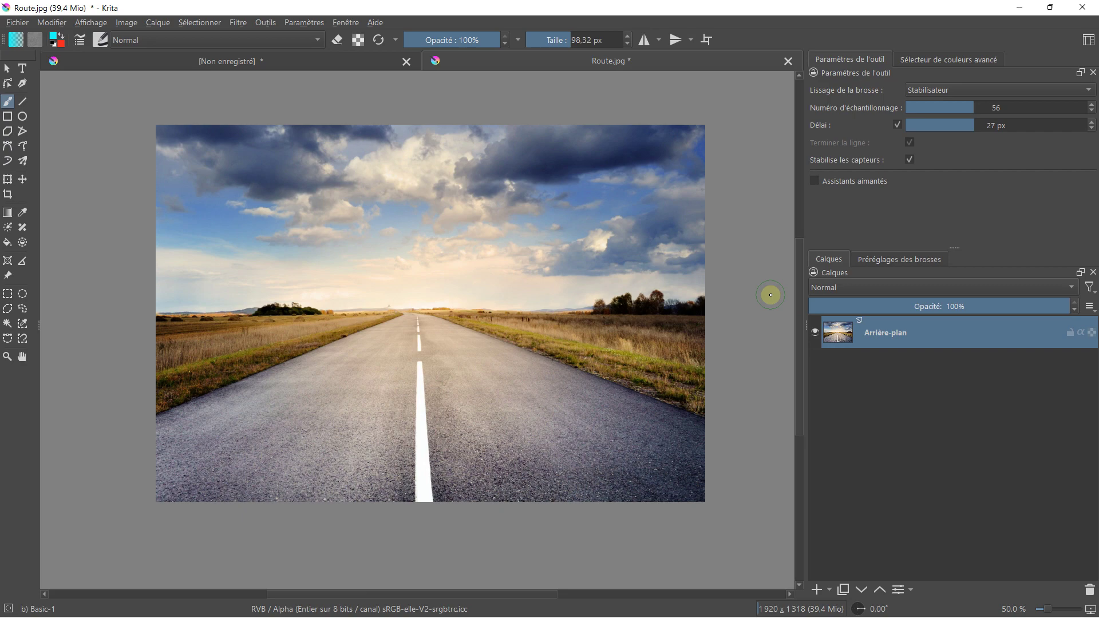
{"action": "left_click", "coordinate": [829, 590]}
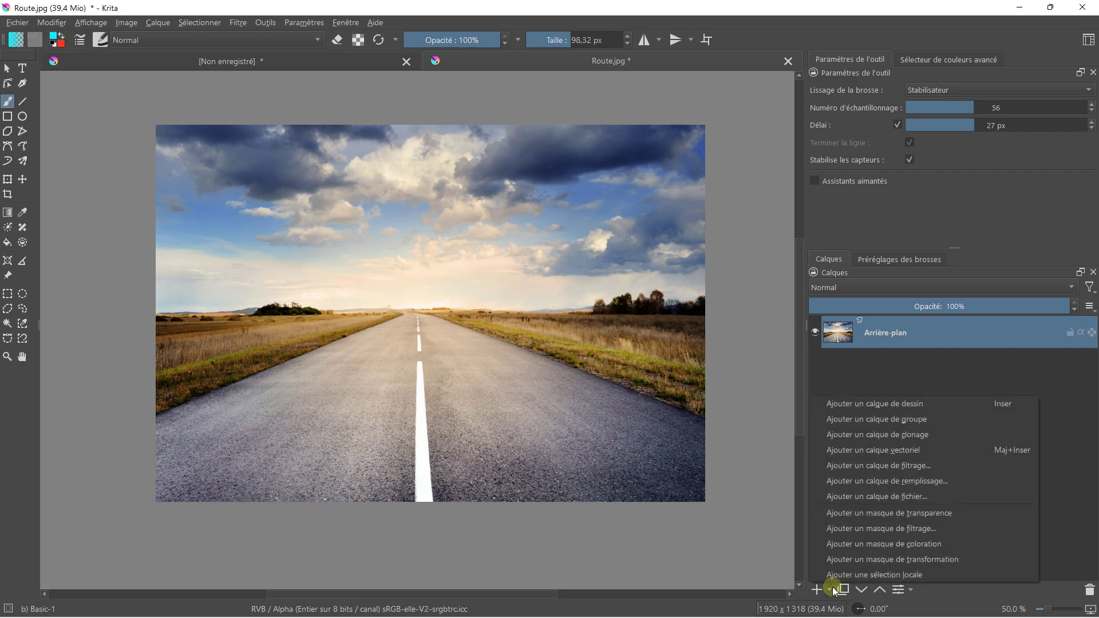
{"action": "left_click", "coordinate": [854, 479]}
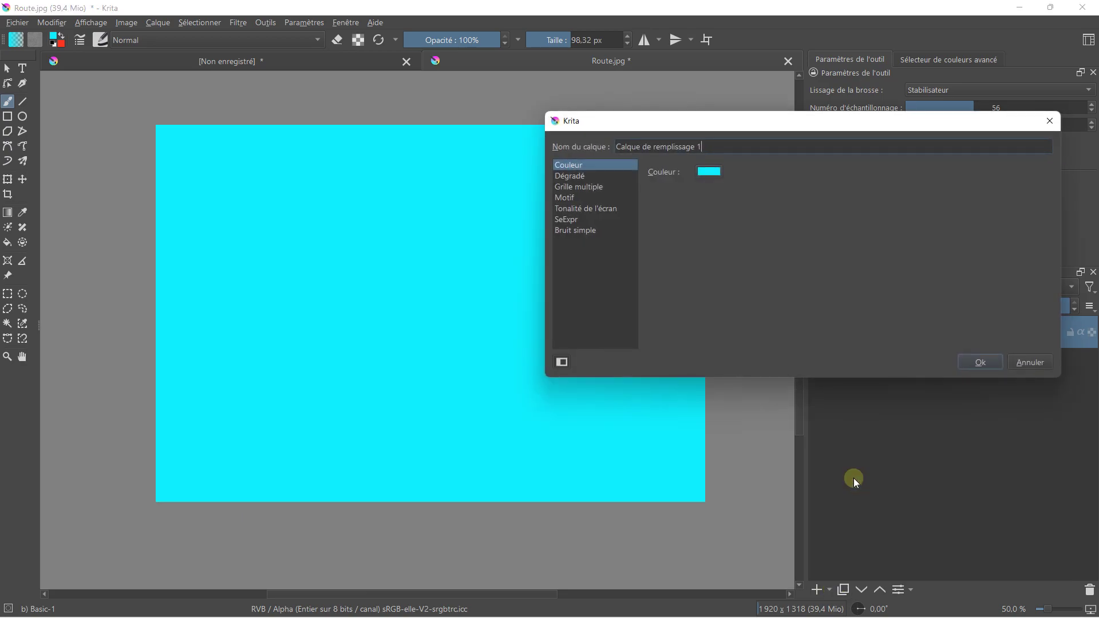
{"action": "left_click", "coordinate": [565, 174]}
{"action": "left_click", "coordinate": [565, 189]}
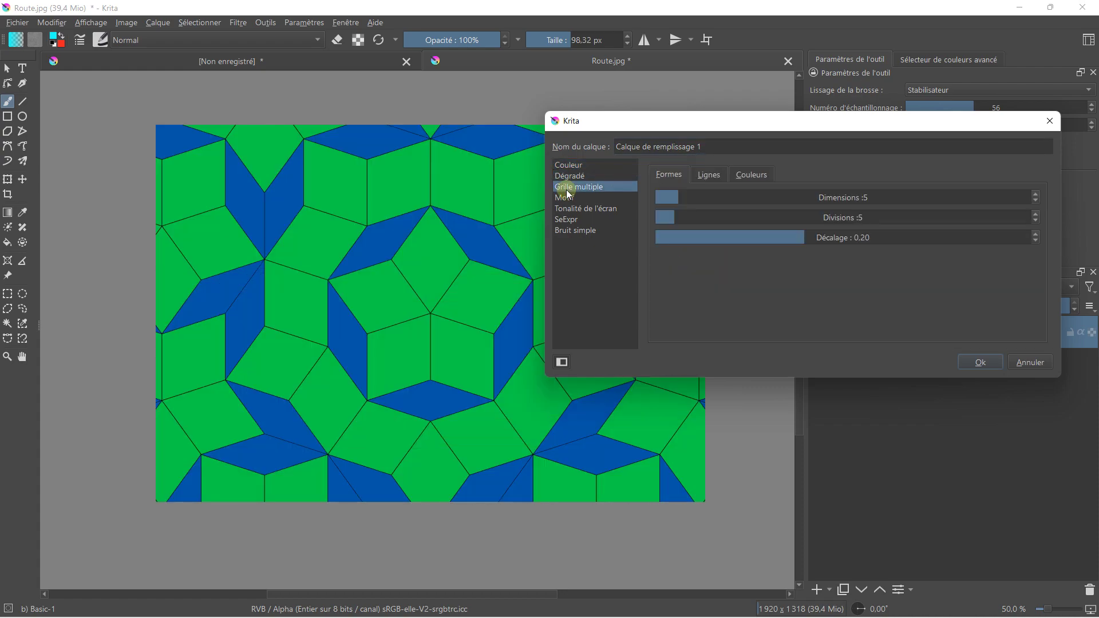
{"action": "left_click", "coordinate": [565, 200]}
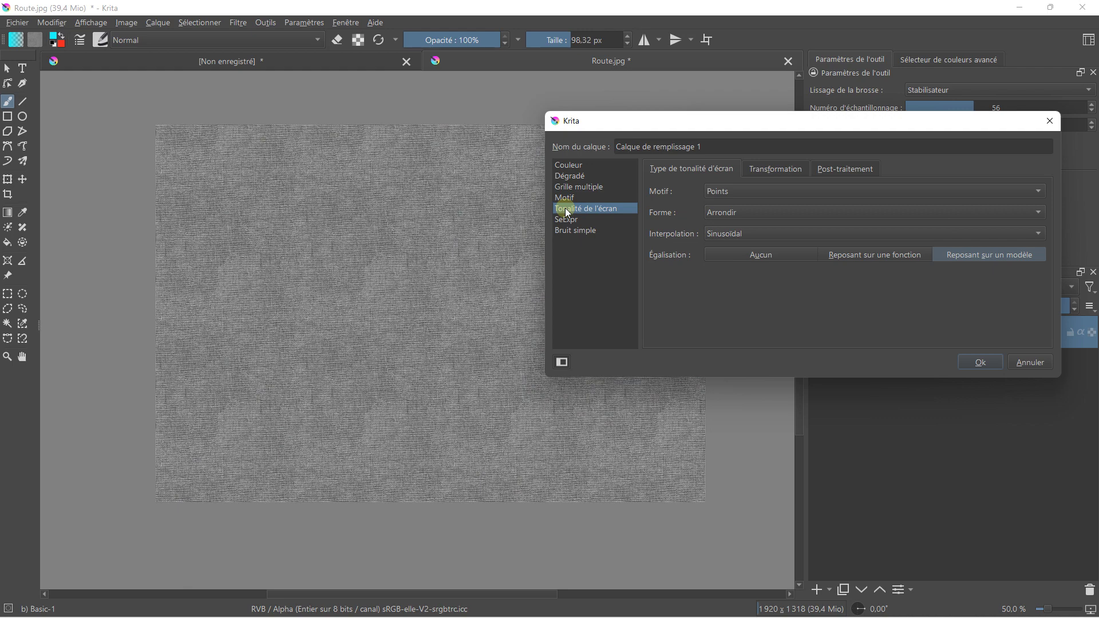
{"action": "left_click", "coordinate": [567, 232]}
{"action": "left_click", "coordinate": [578, 166]}
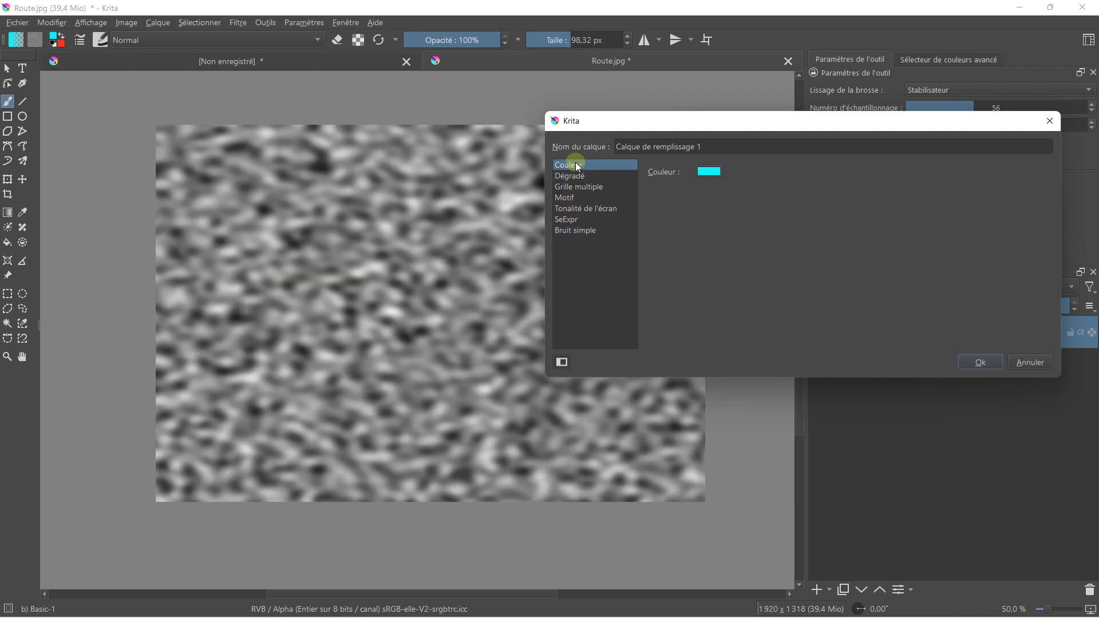
{"action": "left_click", "coordinate": [704, 172]}
{"action": "left_click", "coordinate": [674, 167]}
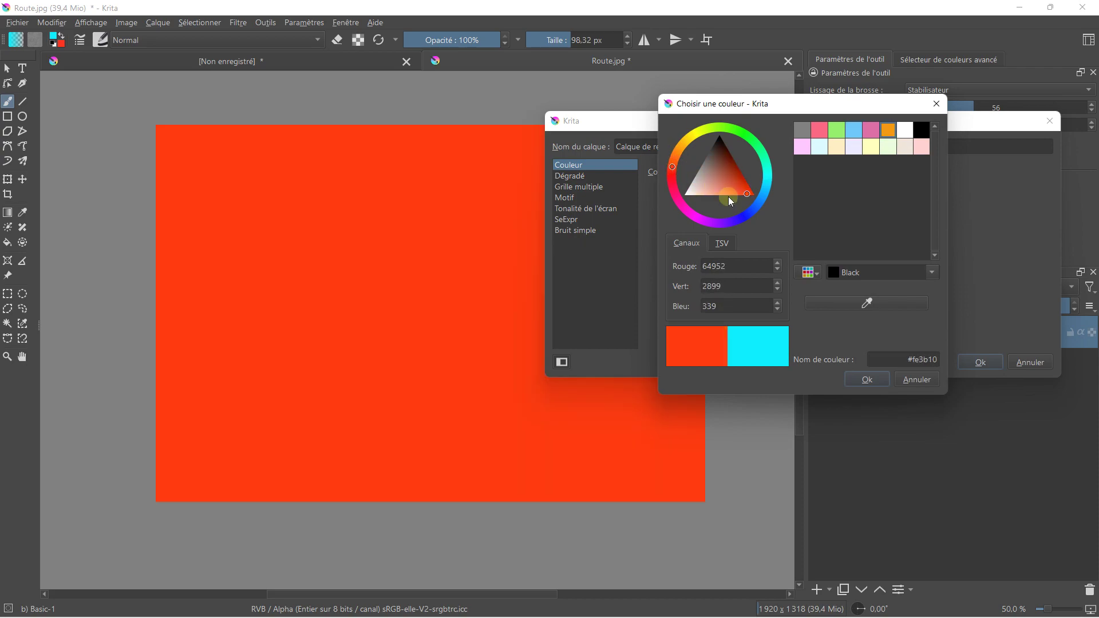
{"action": "left_click_drag", "start_coordinate": [729, 199], "coordinate": [796, 209]}
{"action": "left_click", "coordinate": [866, 379]}
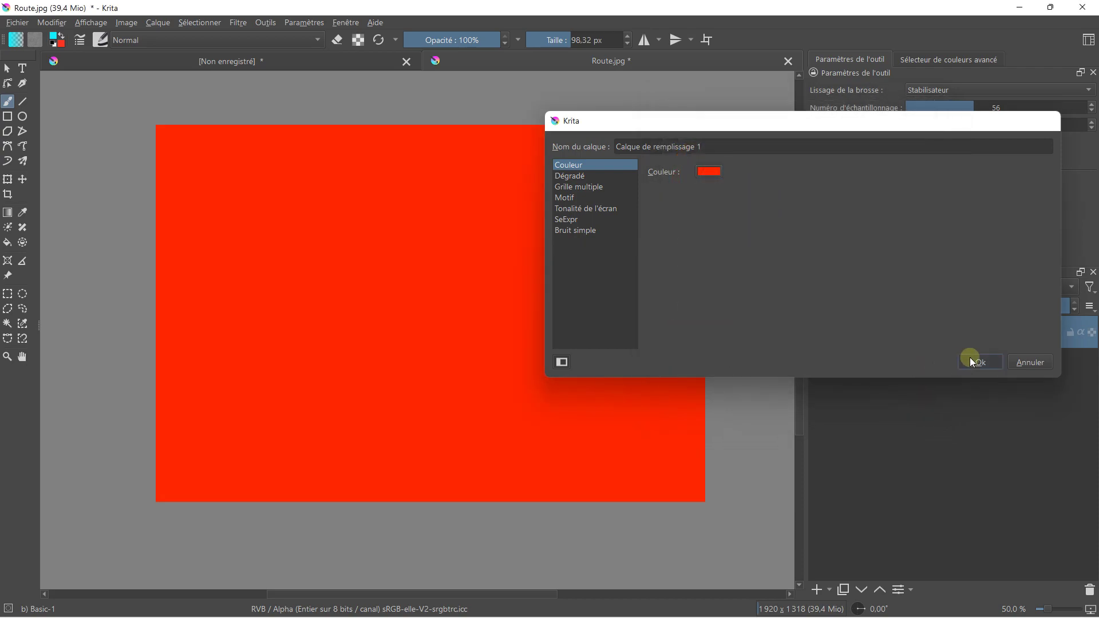
{"action": "left_click", "coordinate": [971, 361]}
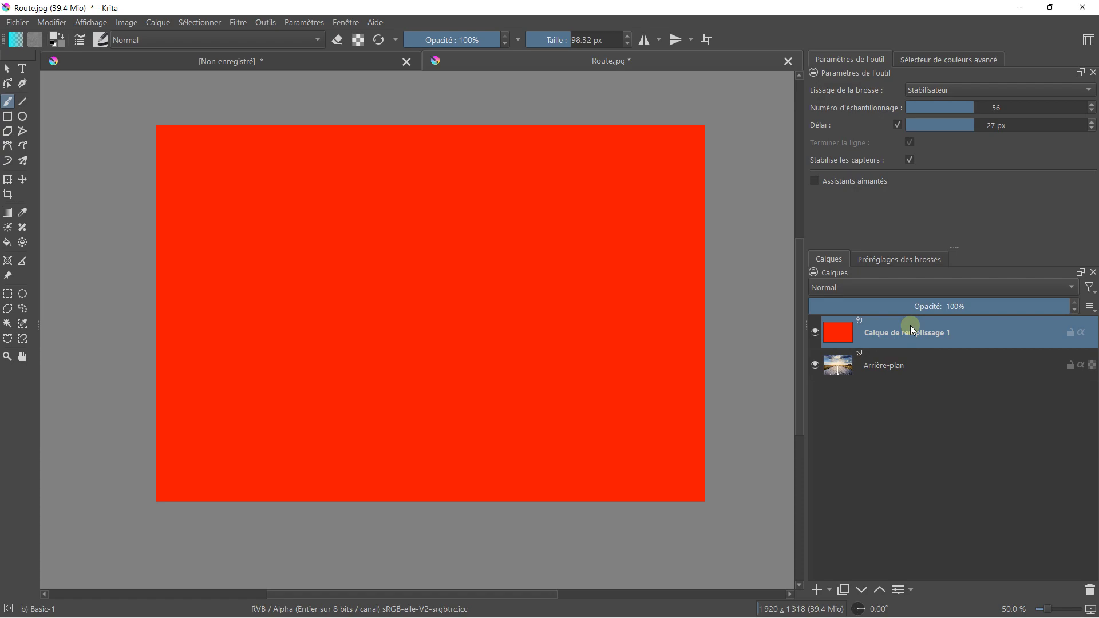
{"action": "mouse_move", "coordinate": [902, 307]}
{"action": "left_mouse_down"}
{"action": "mouse_move", "coordinate": [875, 307]}
{"action": "mouse_move", "coordinate": [1059, 306]}
{"action": "left_mouse_up"}
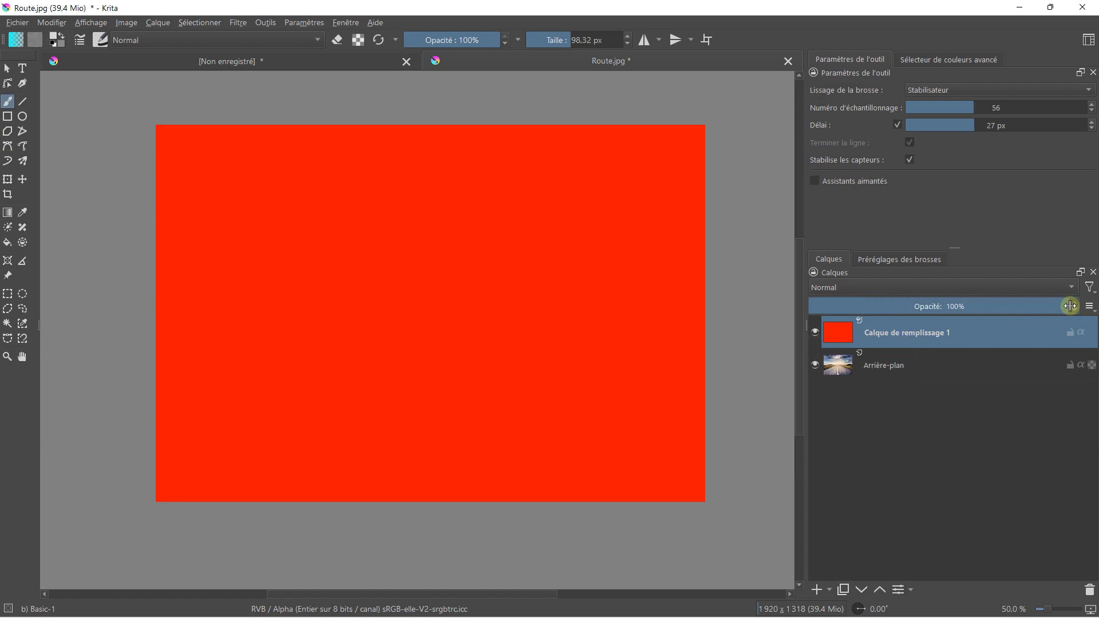
{"action": "left_click", "coordinate": [959, 290]}
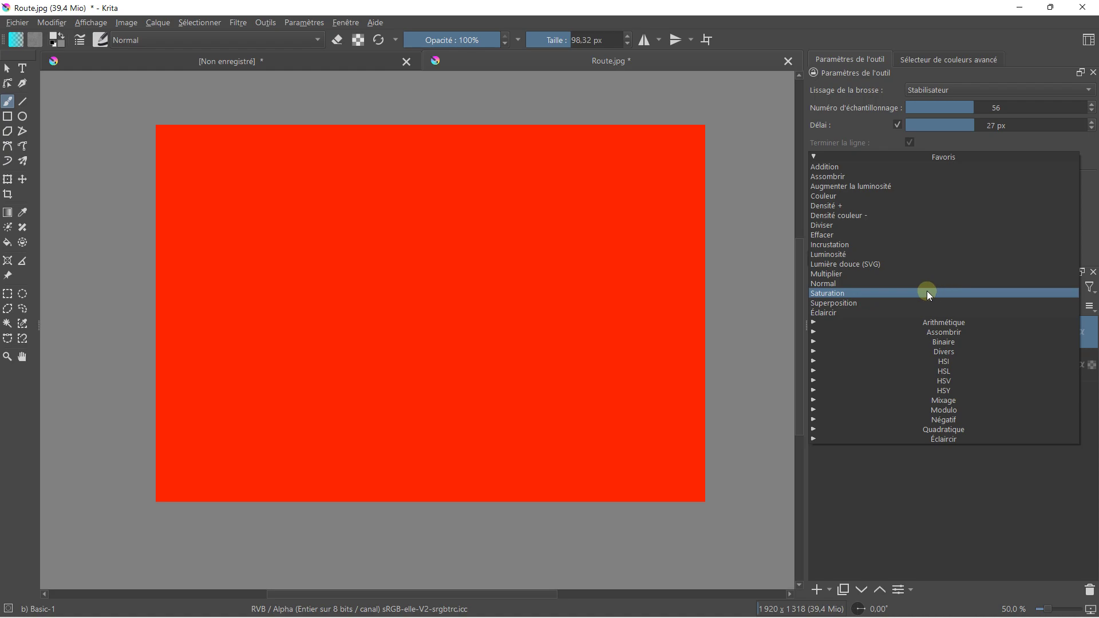
{"action": "left_click", "coordinate": [844, 303]}
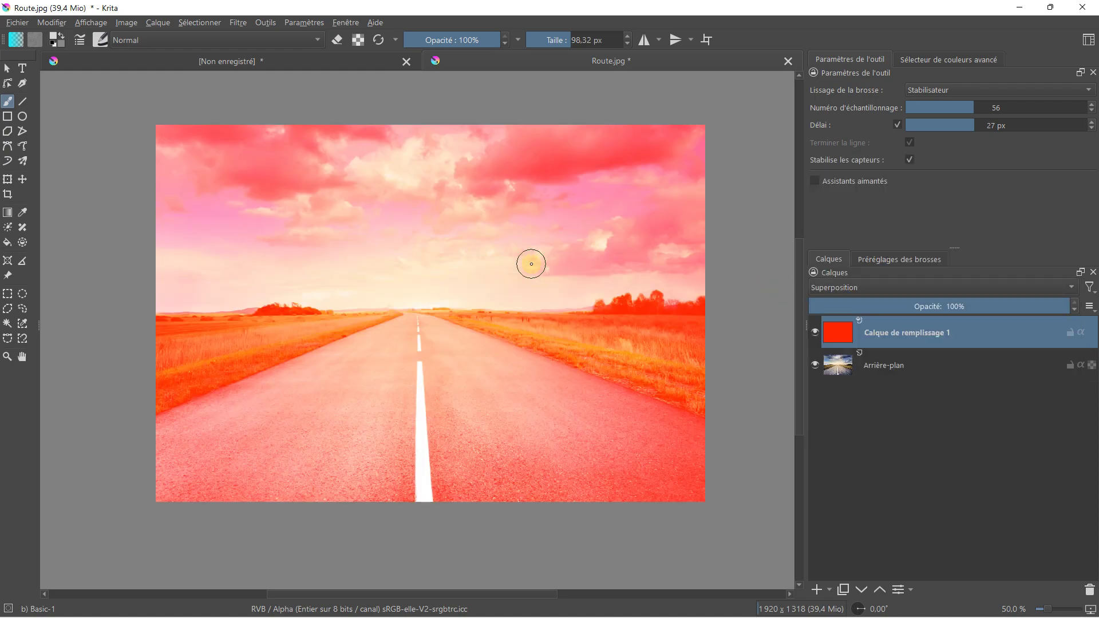
{"action": "left_click", "coordinate": [1089, 589]}
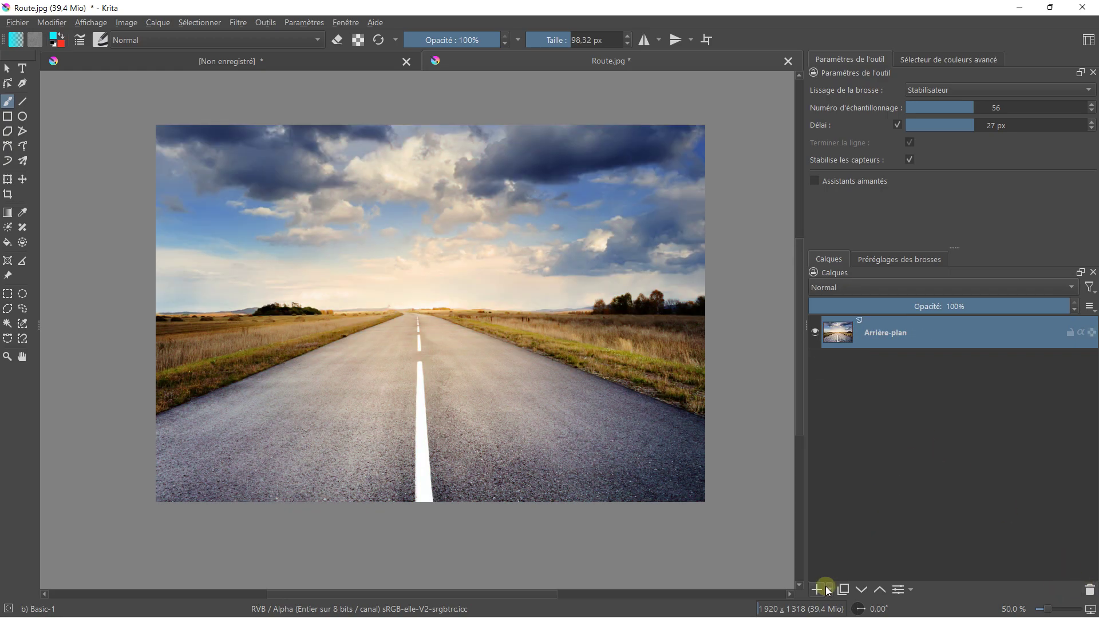
Start a file layer, cancel it, and switch to the blank unsaved document.
{"action": "left_click", "coordinate": [828, 589]}
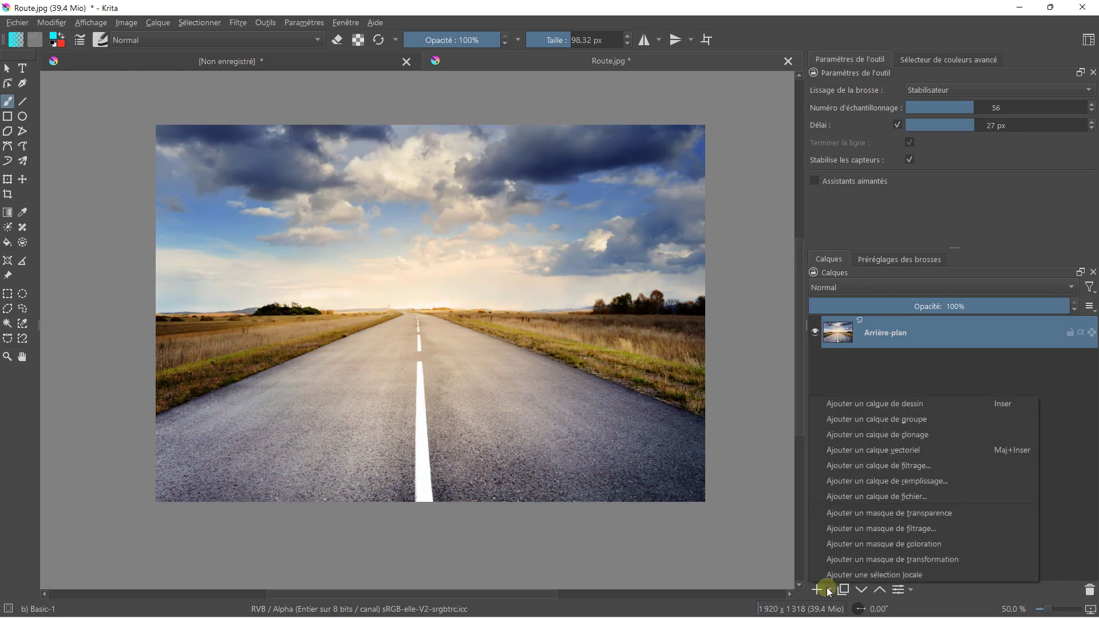
{"action": "left_click", "coordinate": [868, 495]}
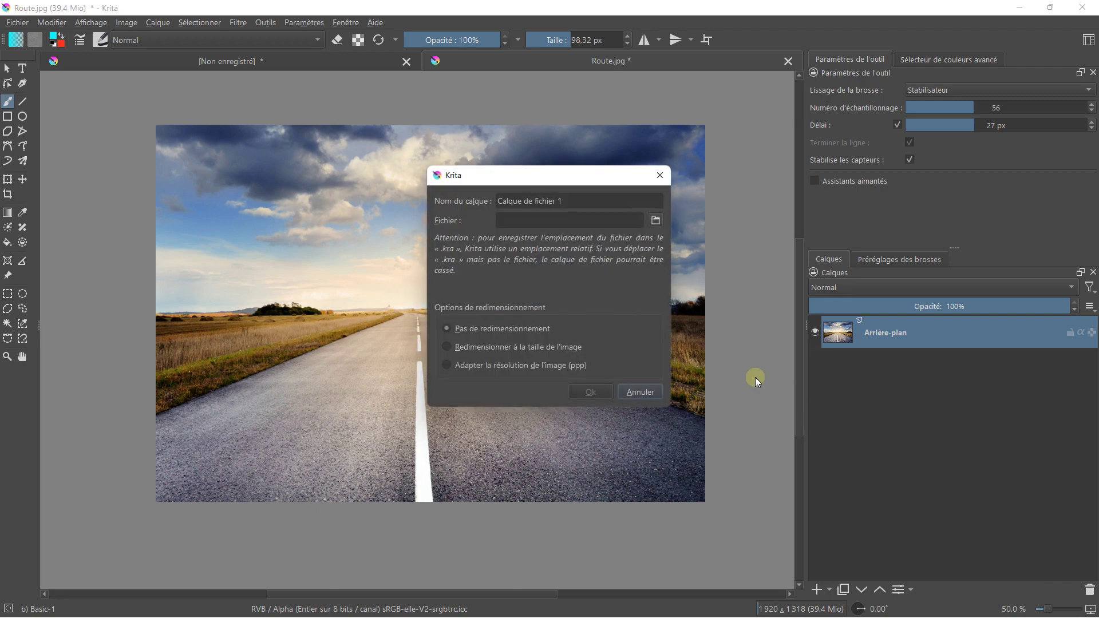
{"action": "left_click", "coordinate": [655, 221]}
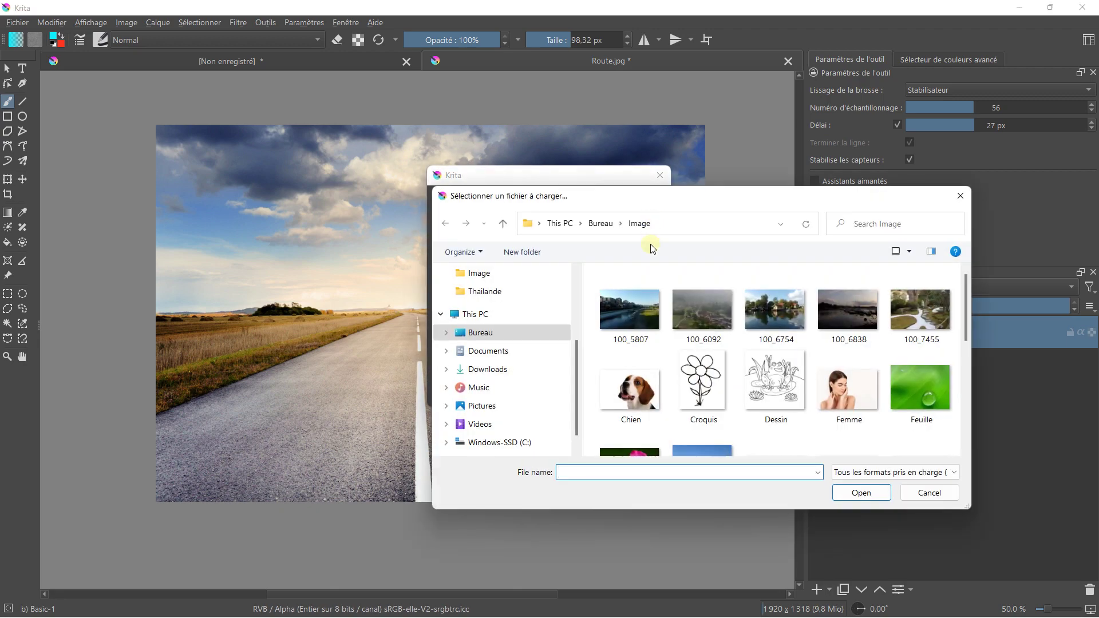
{"action": "left_click", "coordinate": [959, 197]}
{"action": "left_click", "coordinate": [660, 175]}
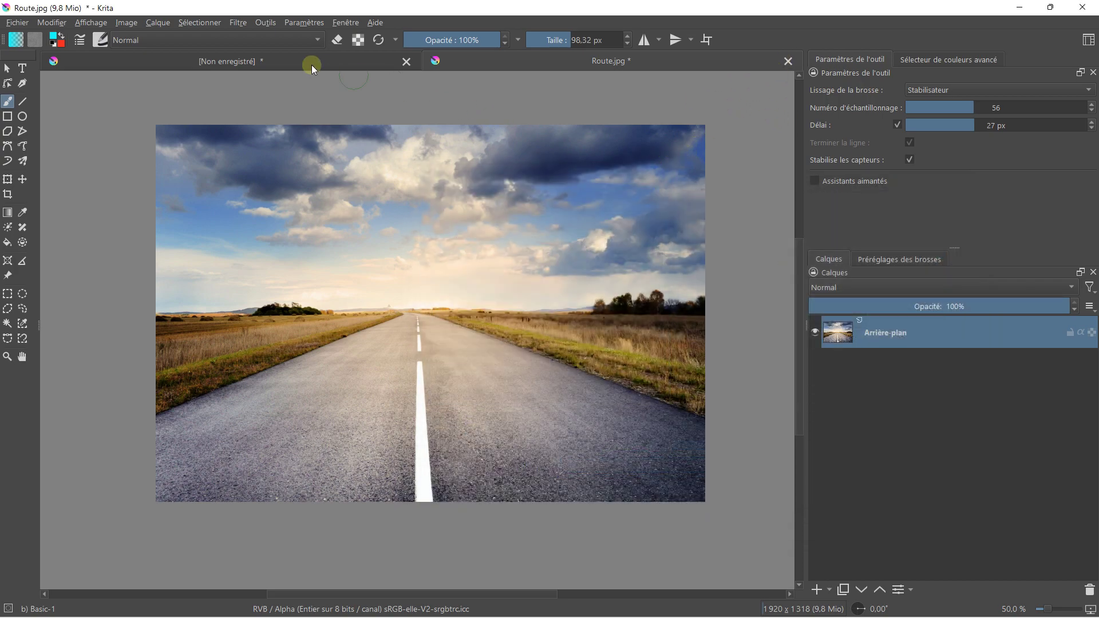
{"action": "left_click", "coordinate": [268, 63]}
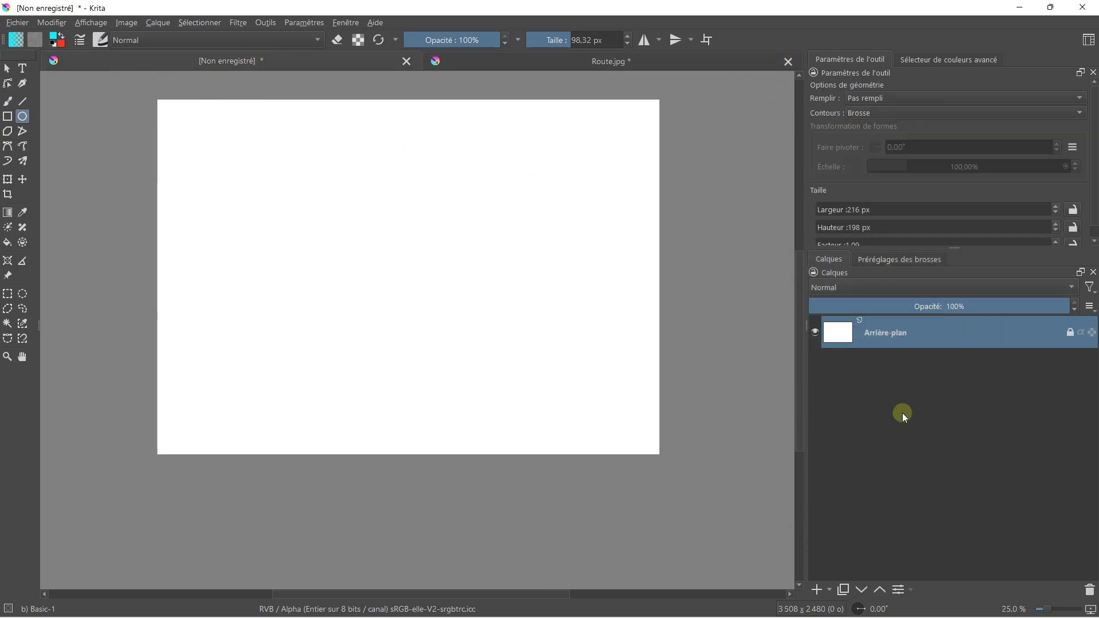
Add file layer Calque de fichier 1 linking Dessin.jpg from Bureau > Image.
{"action": "left_click", "coordinate": [831, 591]}
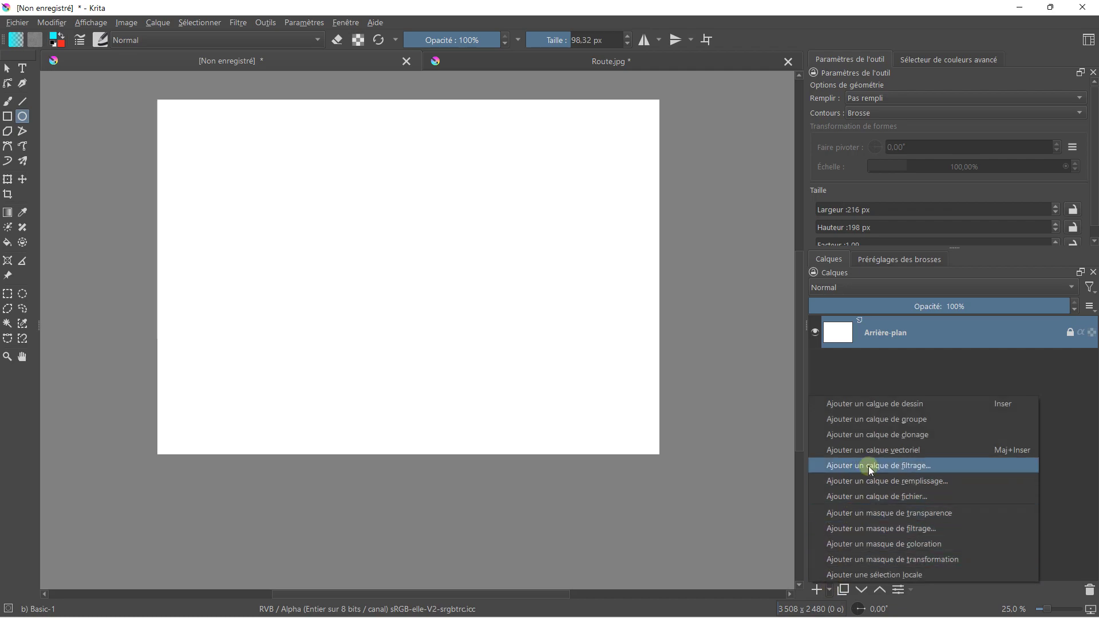
{"action": "left_click", "coordinate": [873, 495]}
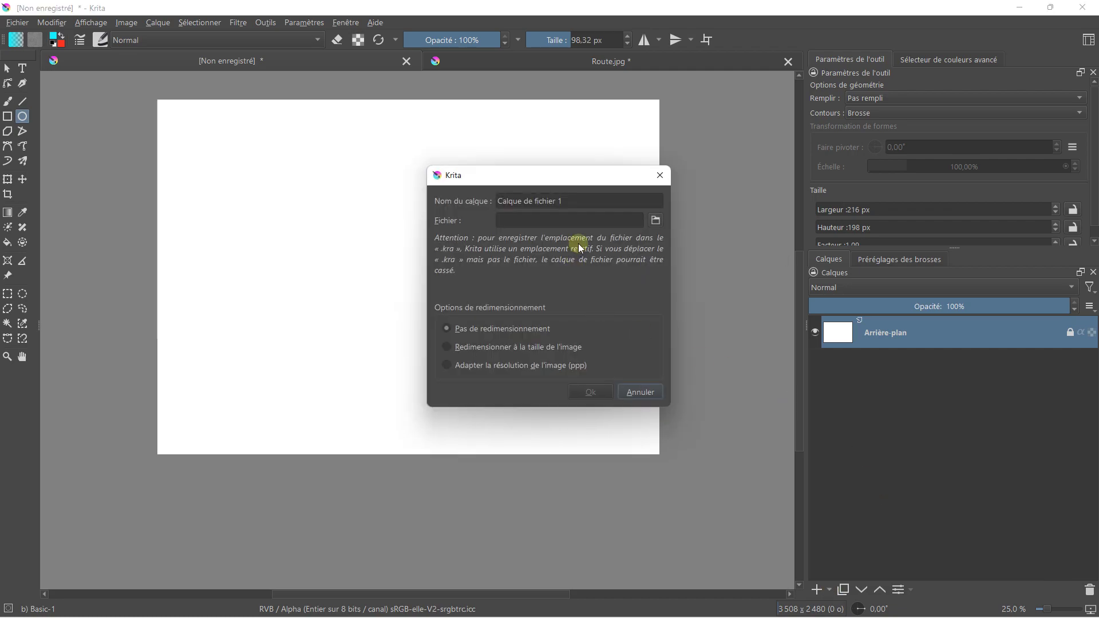
{"action": "left_click", "coordinate": [655, 220]}
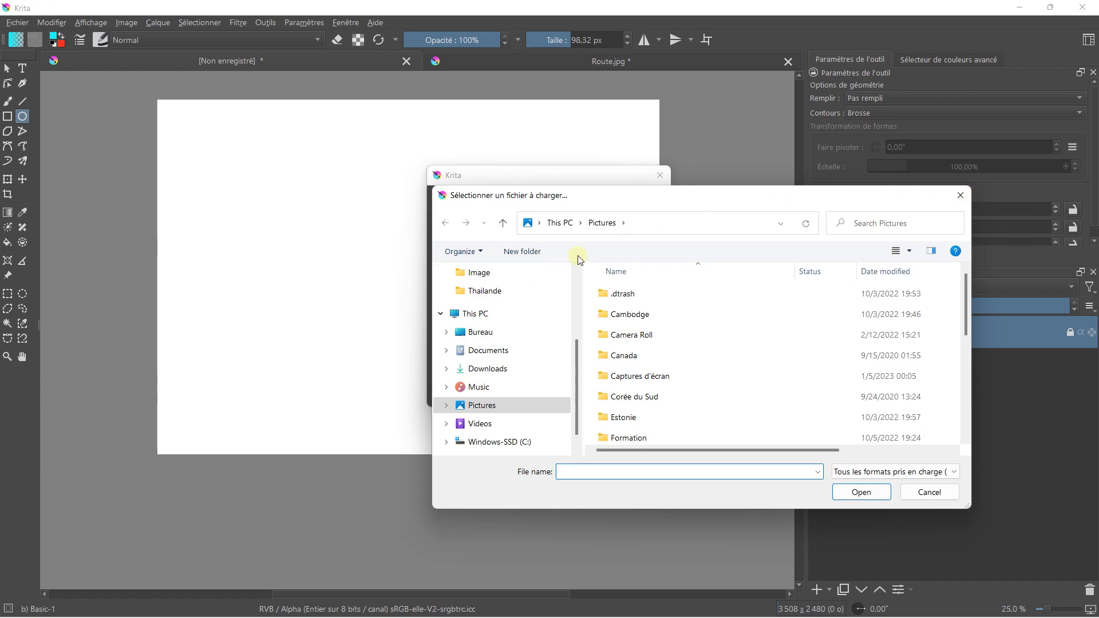
{"action": "scroll", "coordinate": [566, 302], "scroll_direction": "up", "scroll_amount": 3}
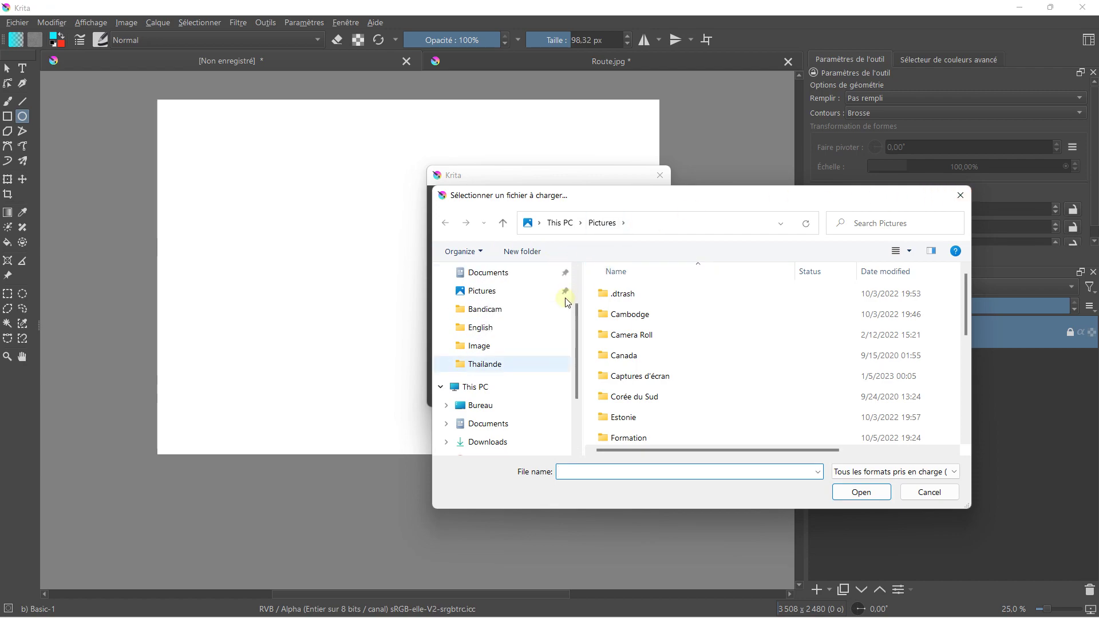
{"action": "scroll", "coordinate": [565, 302], "scroll_direction": "up", "scroll_amount": 2}
{"action": "left_click", "coordinate": [485, 296]}
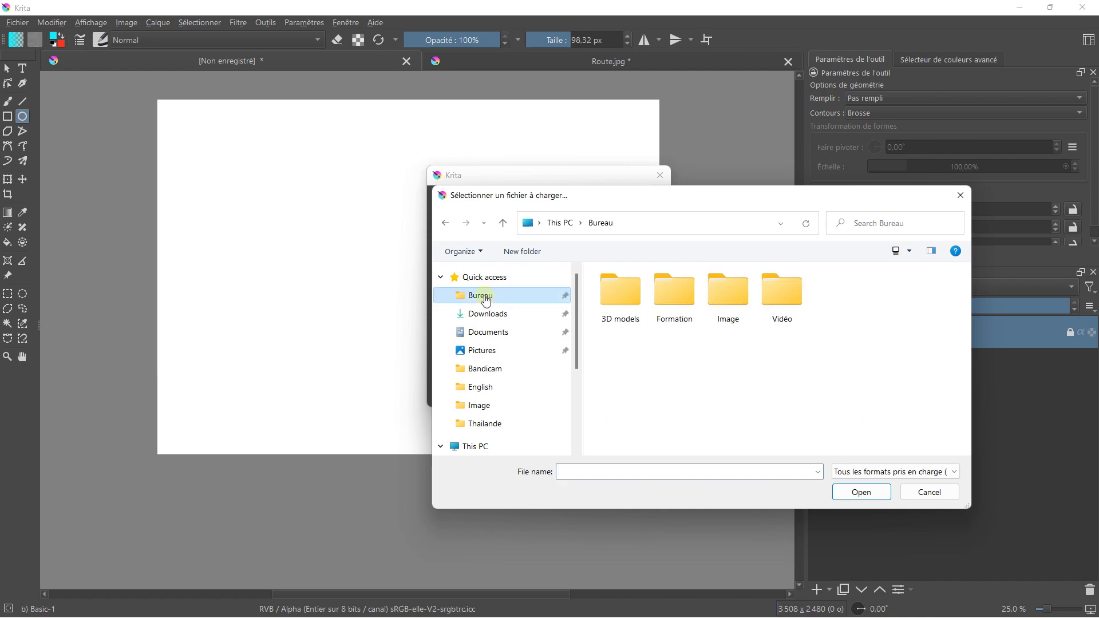
{"action": "double_click", "coordinate": [720, 297]}
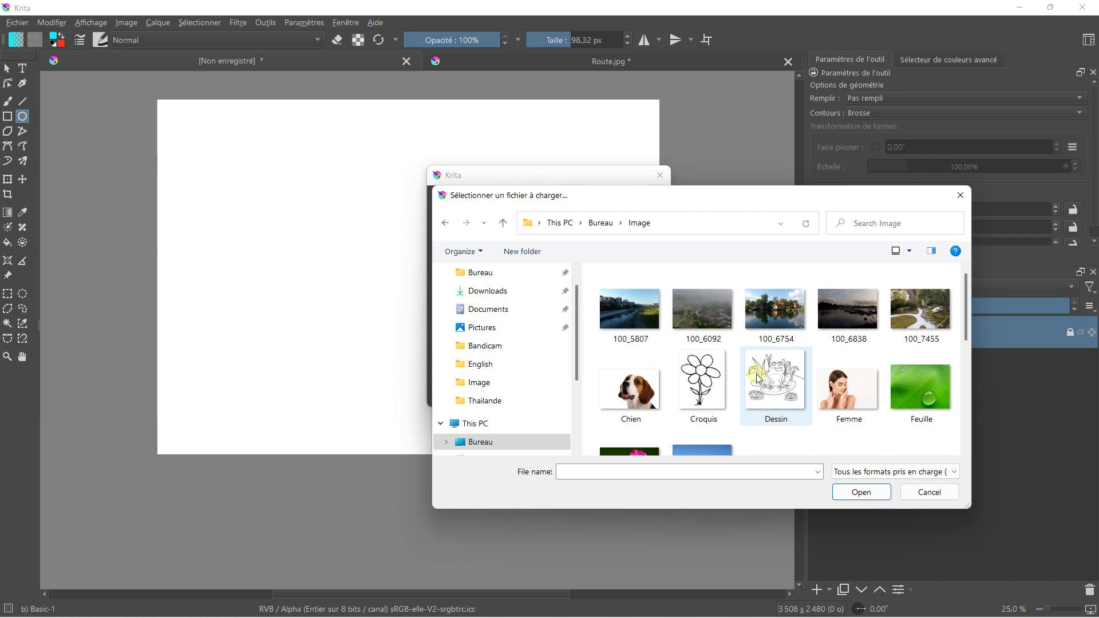
{"action": "double_click", "coordinate": [759, 375]}
{"action": "left_click", "coordinate": [590, 392]}
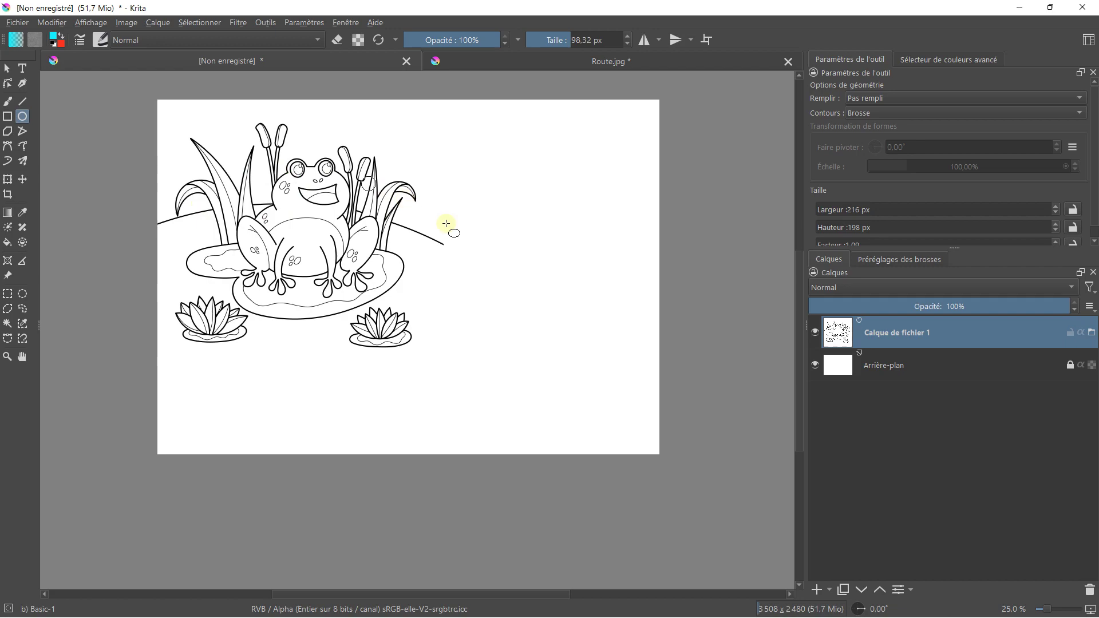
{"action": "left_click", "coordinate": [7, 68]}
Add a transformation mask to Calque de fichier 1 using the Transform tool.
{"action": "left_click", "coordinate": [306, 243]}
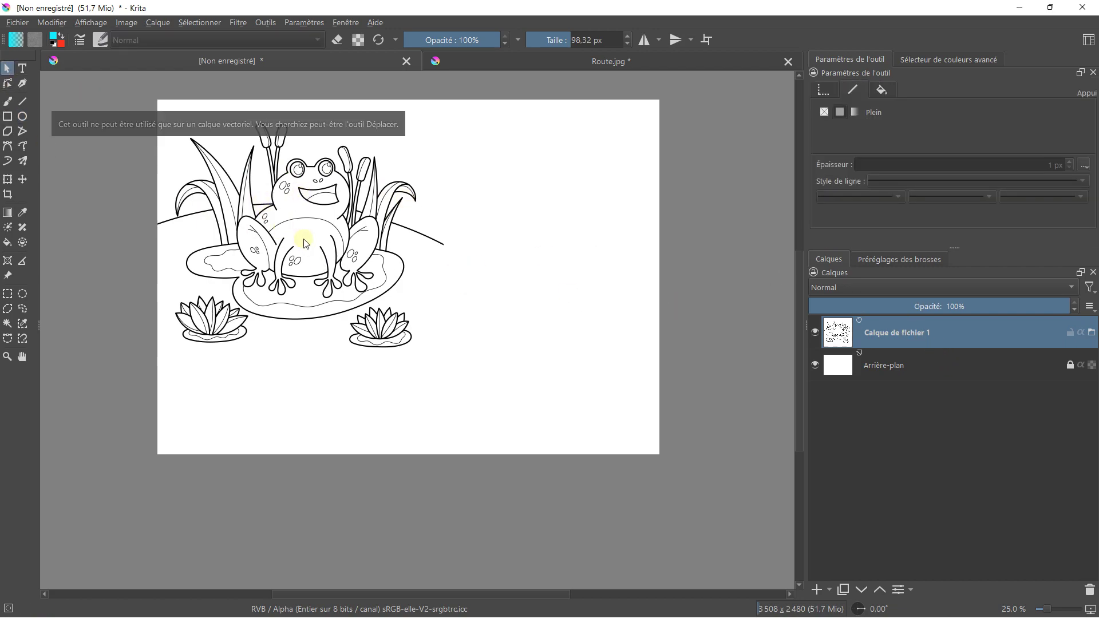
{"action": "left_click", "coordinate": [8, 179]}
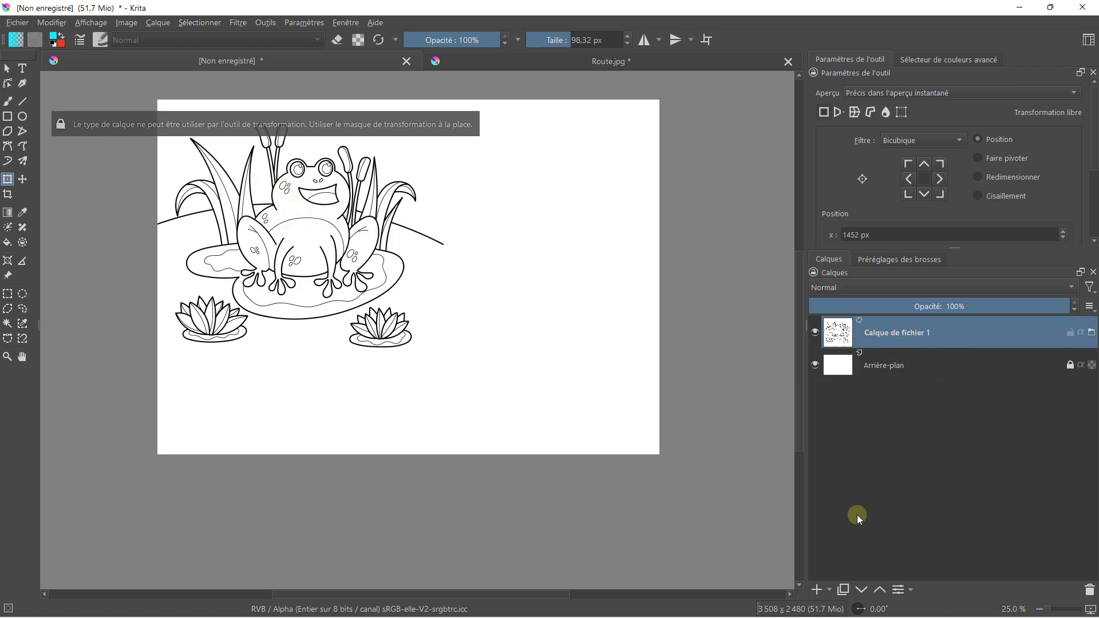
{"action": "left_click", "coordinate": [830, 588]}
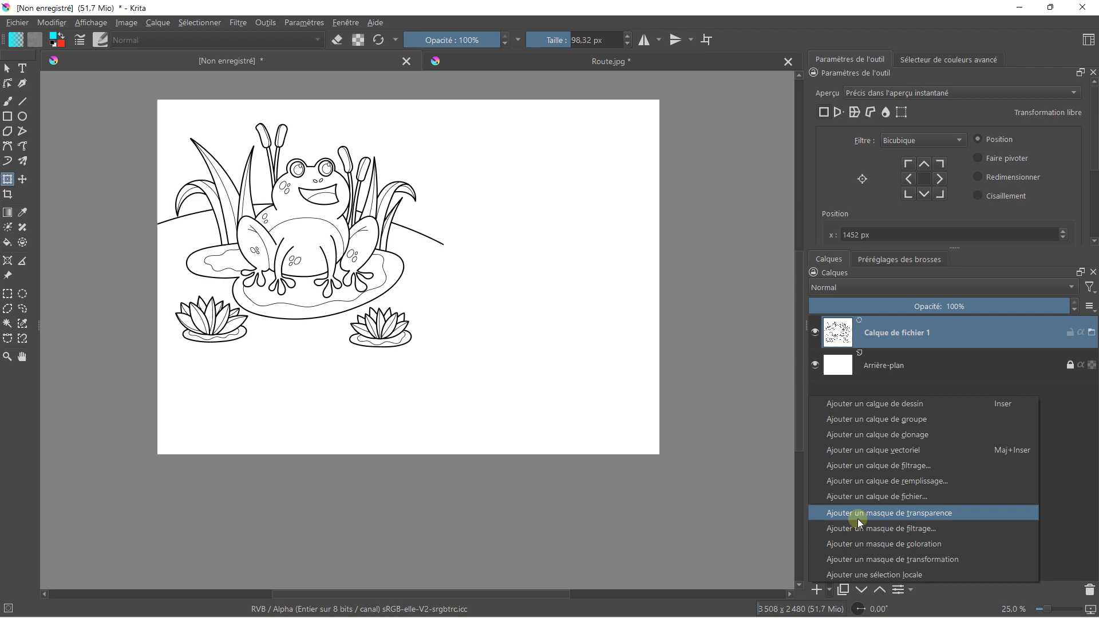
{"action": "left_click", "coordinate": [856, 559]}
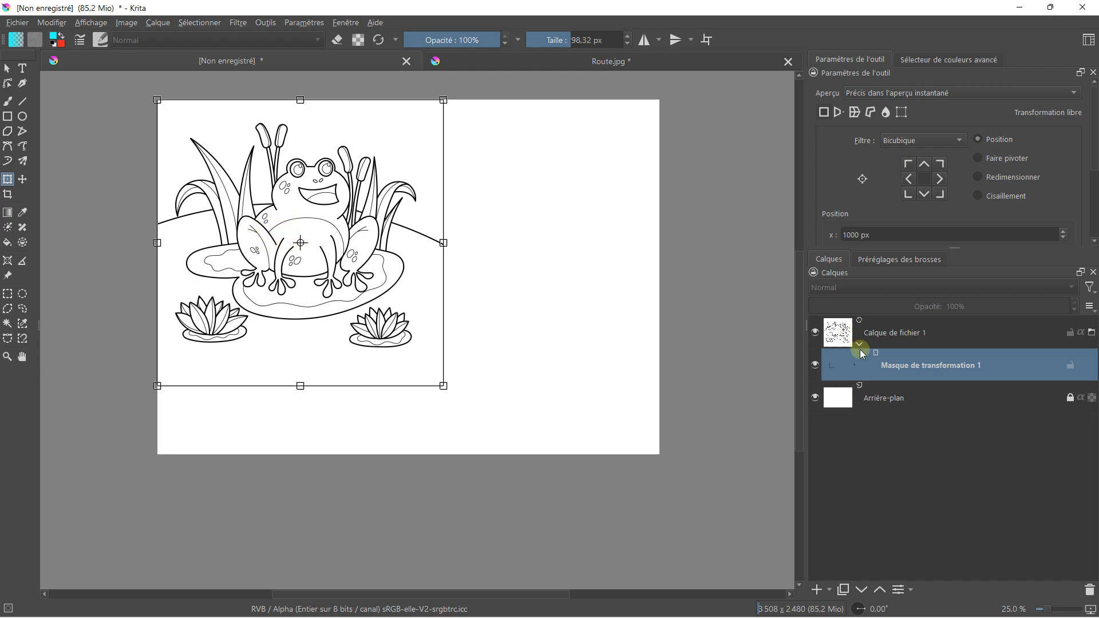
Enlarge the frog drawing and move it to the page centre.
{"action": "left_click_drag", "start_coordinate": [352, 228], "coordinate": [443, 268]}
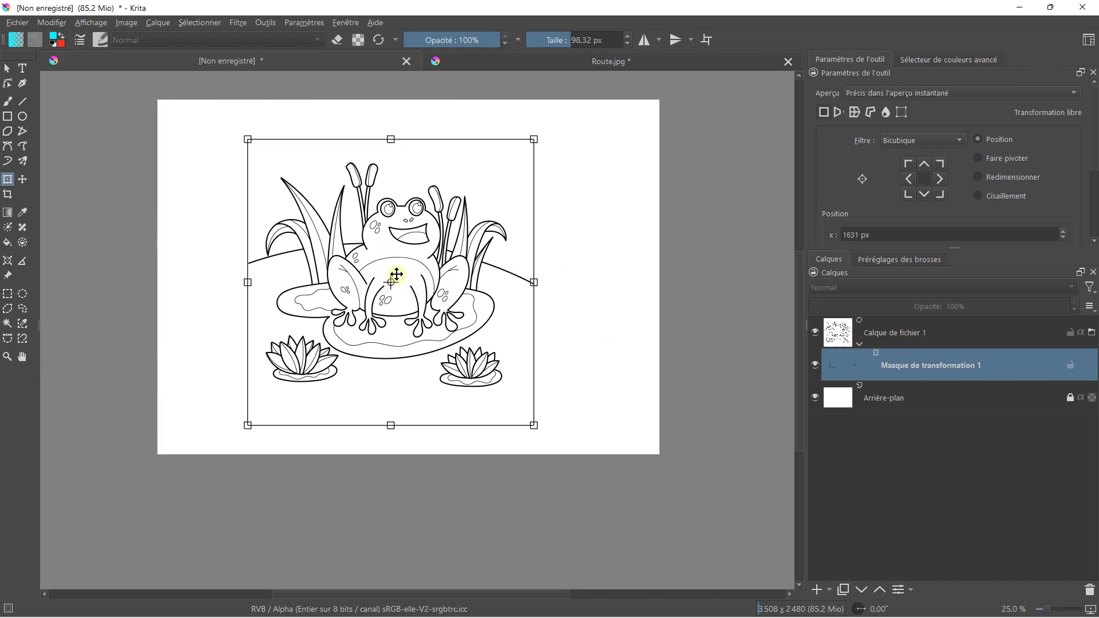
{"action": "left_click_drag", "start_coordinate": [247, 139], "coordinate": [185, 115]}
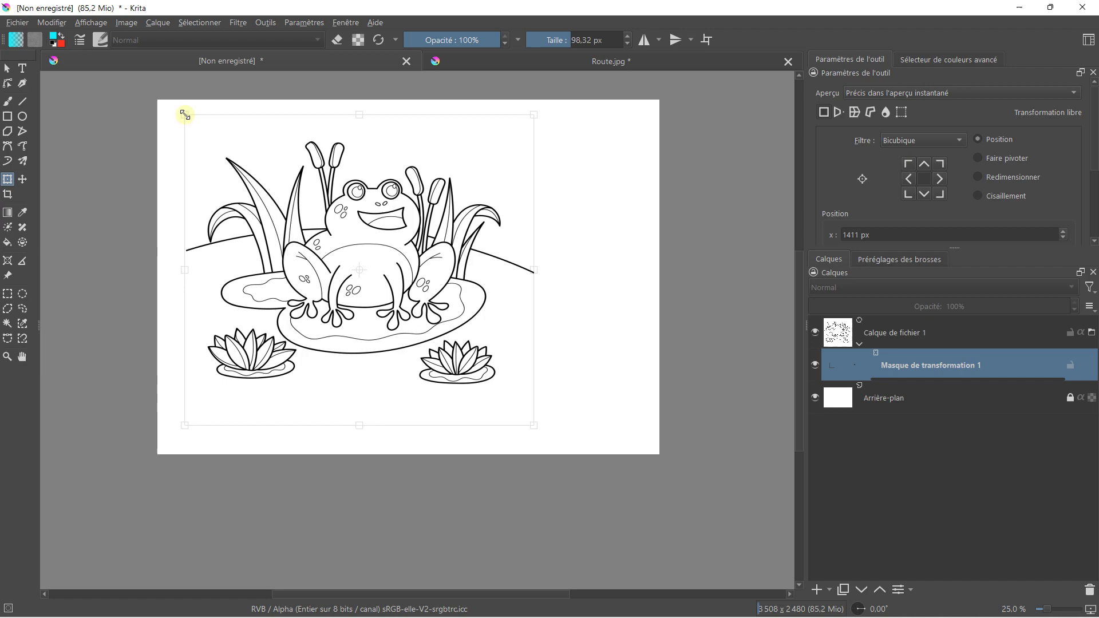
{"action": "left_click_drag", "start_coordinate": [184, 114], "coordinate": [142, 94]}
{"action": "left_click_drag", "start_coordinate": [338, 212], "coordinate": [390, 247]}
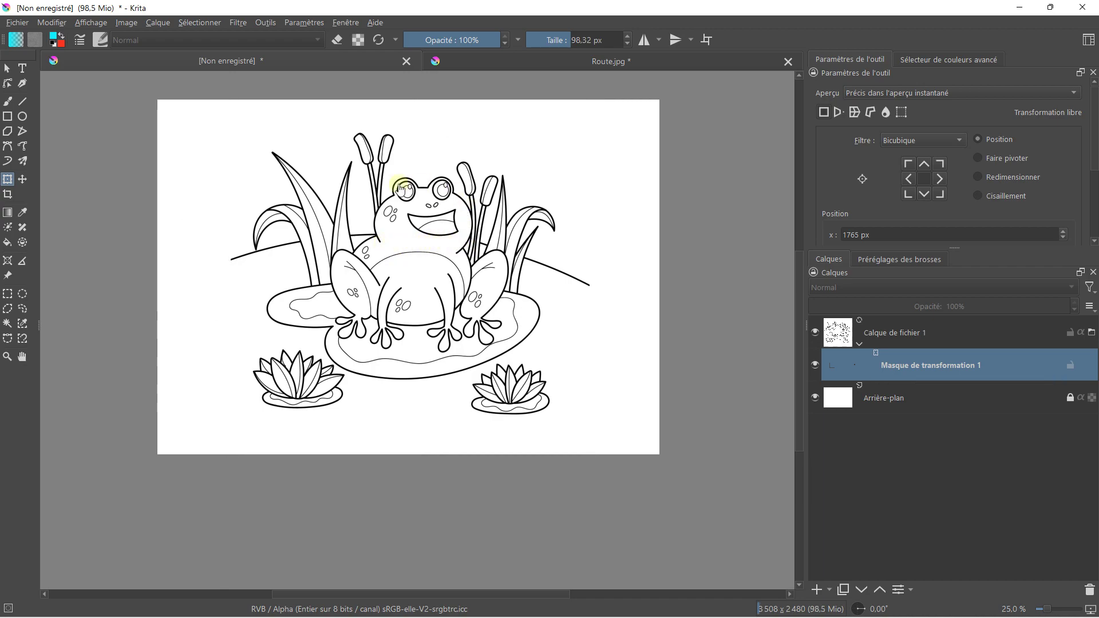
{"action": "left_click", "coordinate": [896, 334]}
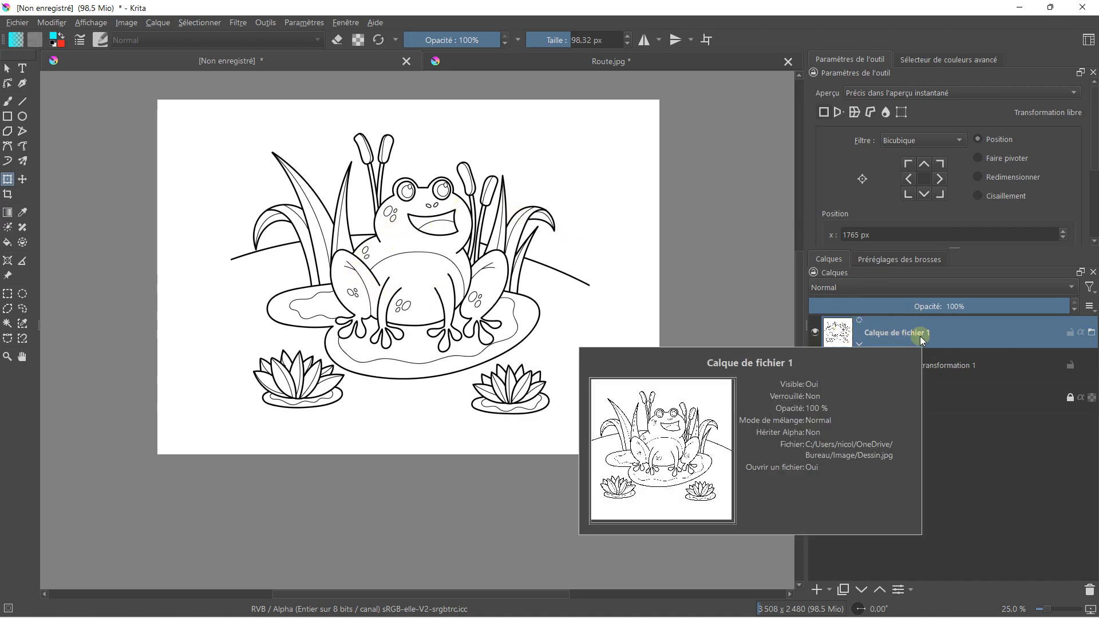
Rename the file layer to Dessin and the background layer to Fond.
{"action": "right_click", "coordinate": [893, 334]}
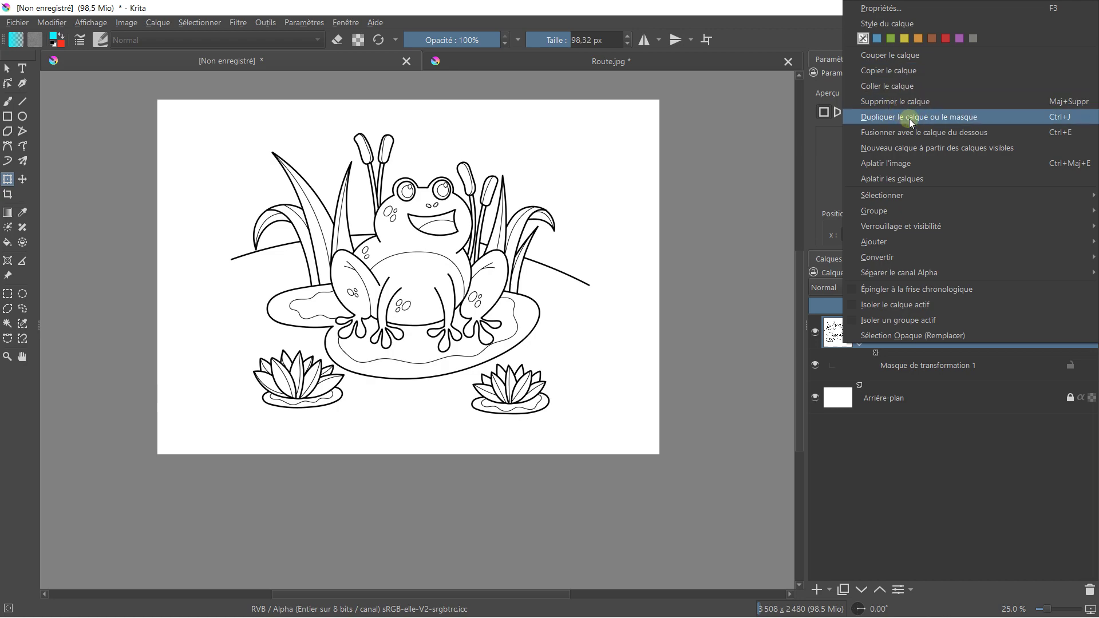
{"action": "left_click", "coordinate": [898, 459]}
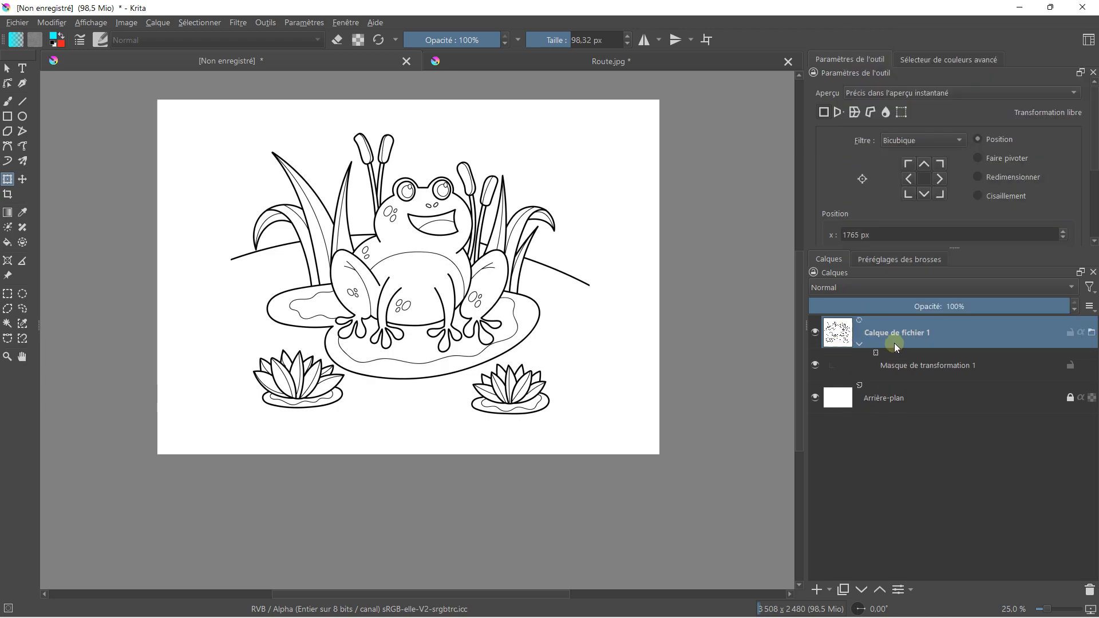
{"action": "double_click", "coordinate": [895, 339]}
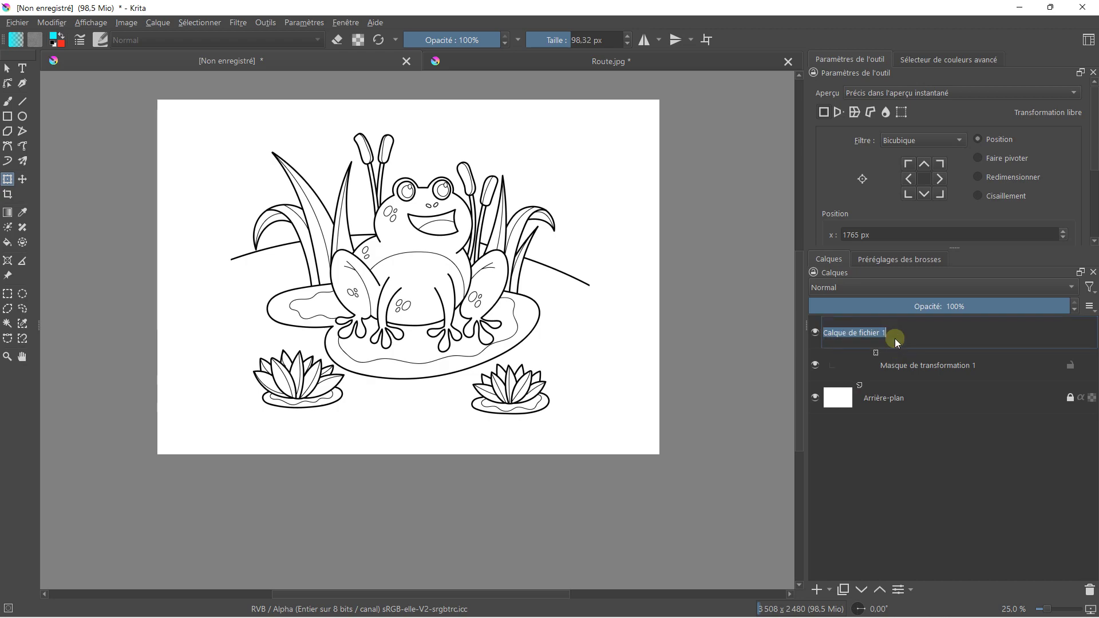
{"action": "type", "text": "Dessin"}
{"action": "key", "text": "Return"}
{"action": "double_click", "coordinate": [881, 398]}
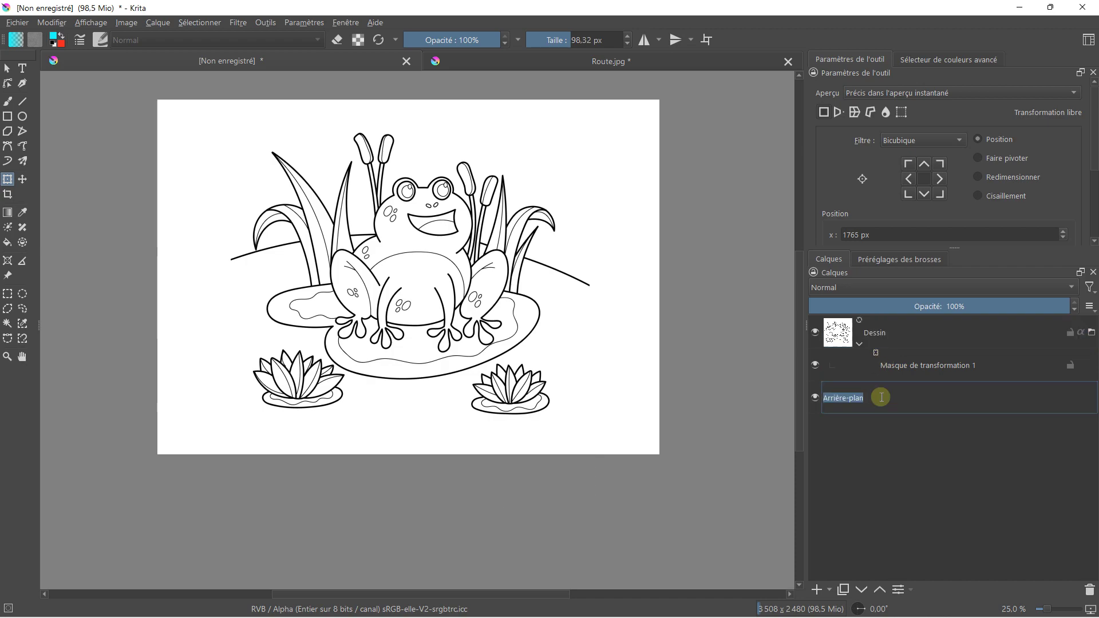
{"action": "type", "text": "Fond"}
{"action": "key", "text": "Return"}
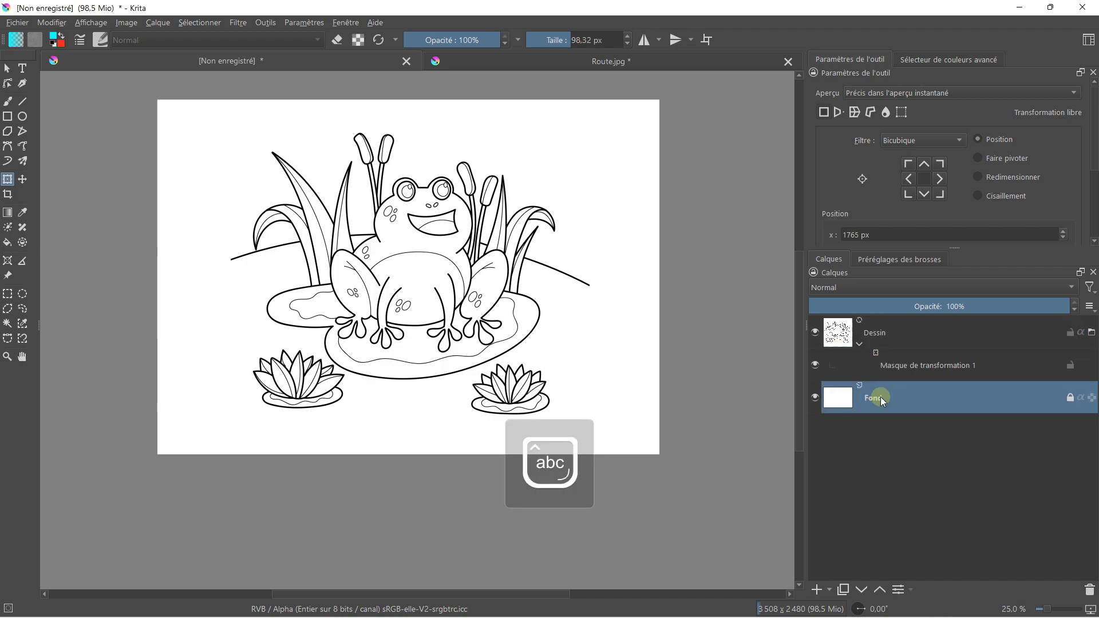
Toggle visibility of Fond and Dessin off and back on, then select Dessin.
{"action": "left_click", "coordinate": [815, 399]}
{"action": "left_click", "coordinate": [815, 399]}
{"action": "left_click", "coordinate": [815, 332]}
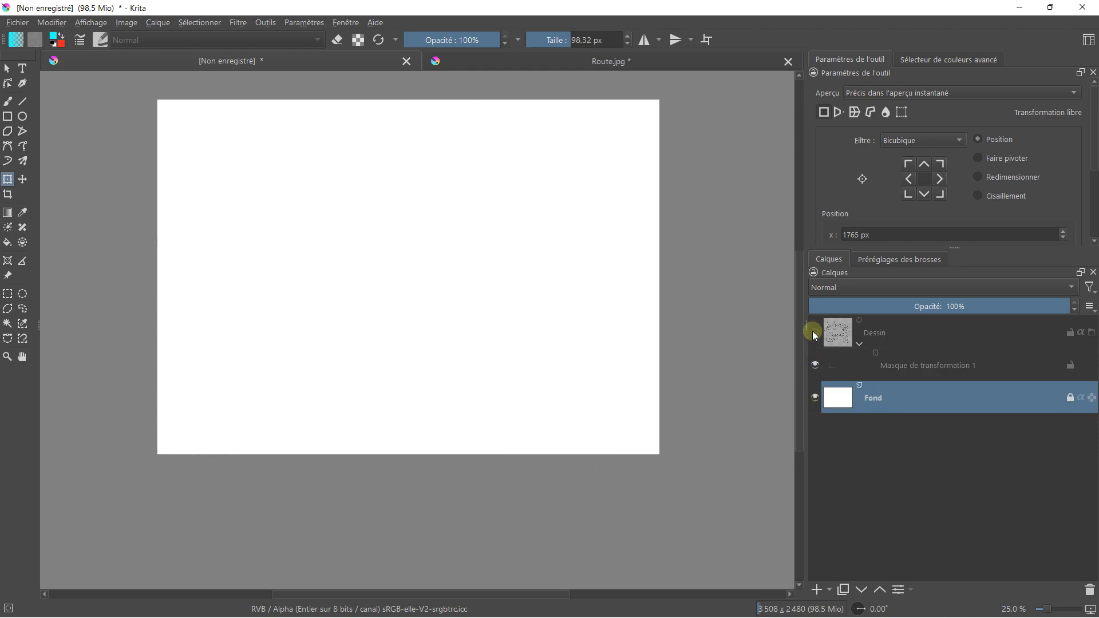
{"action": "left_click", "coordinate": [815, 332]}
{"action": "left_click", "coordinate": [815, 331]}
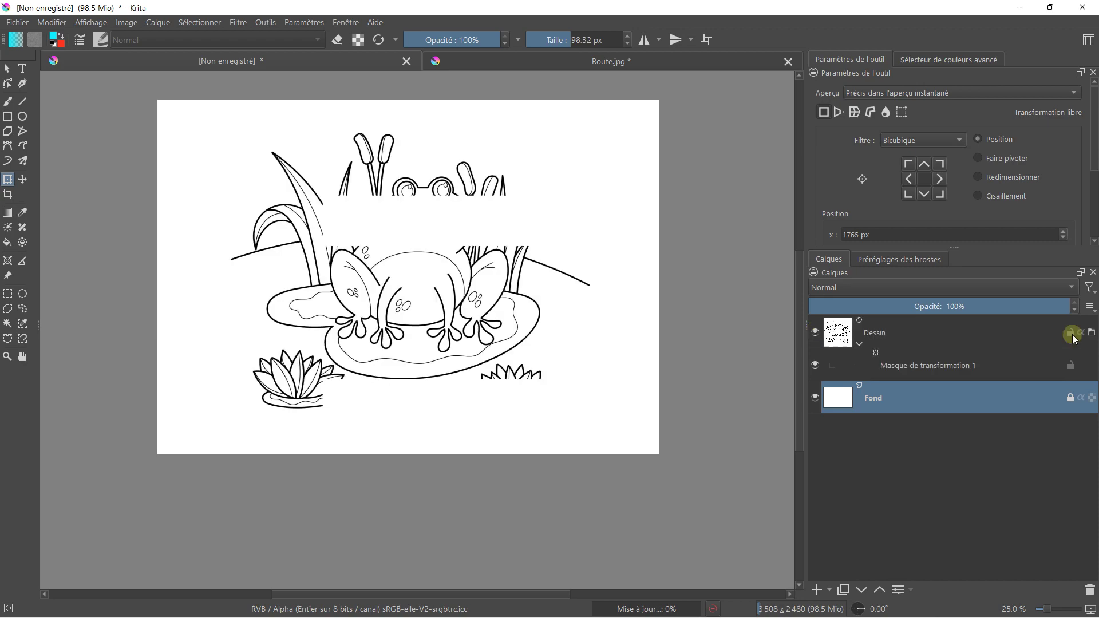
{"action": "left_click", "coordinate": [1076, 335]}
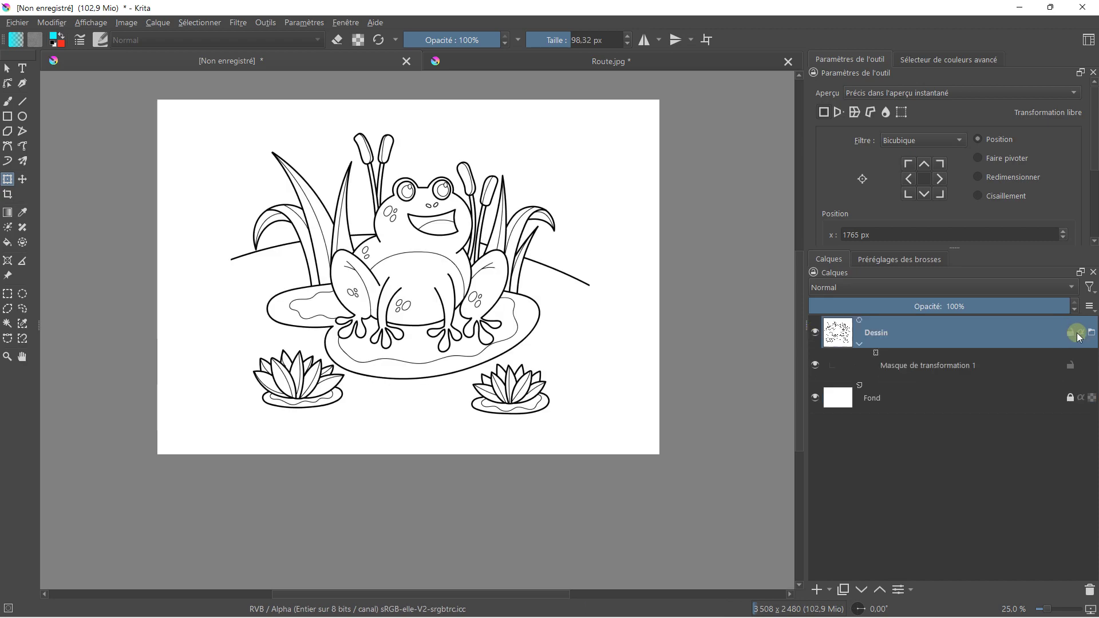
Enlarge the layer thumbnails in the Layers docker display options.
{"action": "left_click", "coordinate": [1089, 306]}
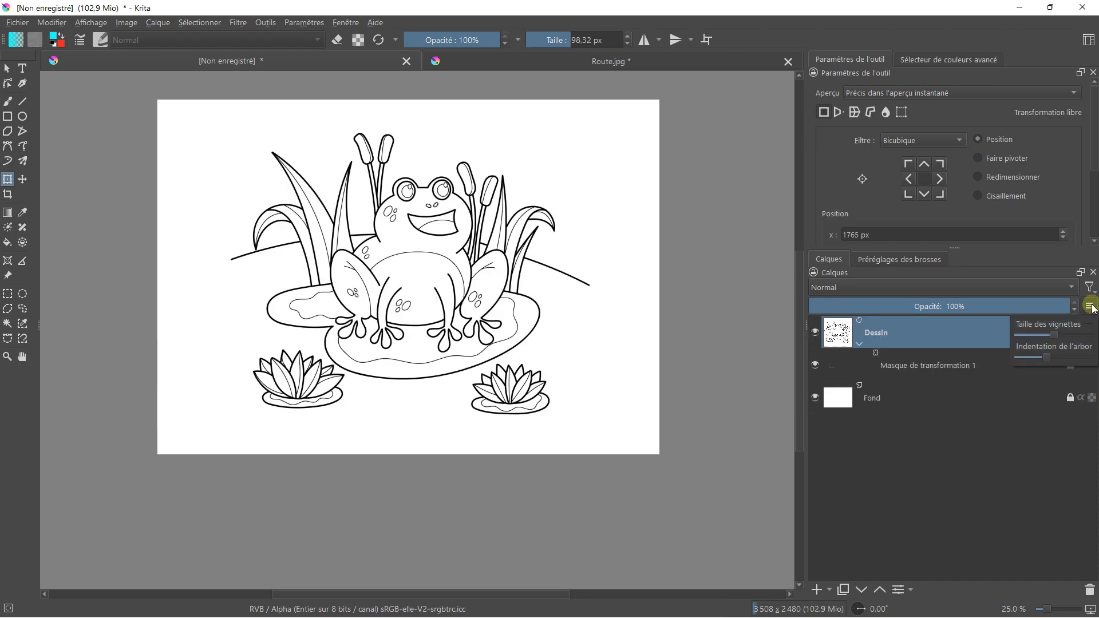
{"action": "left_click_drag", "start_coordinate": [1060, 335], "coordinate": [1066, 334]}
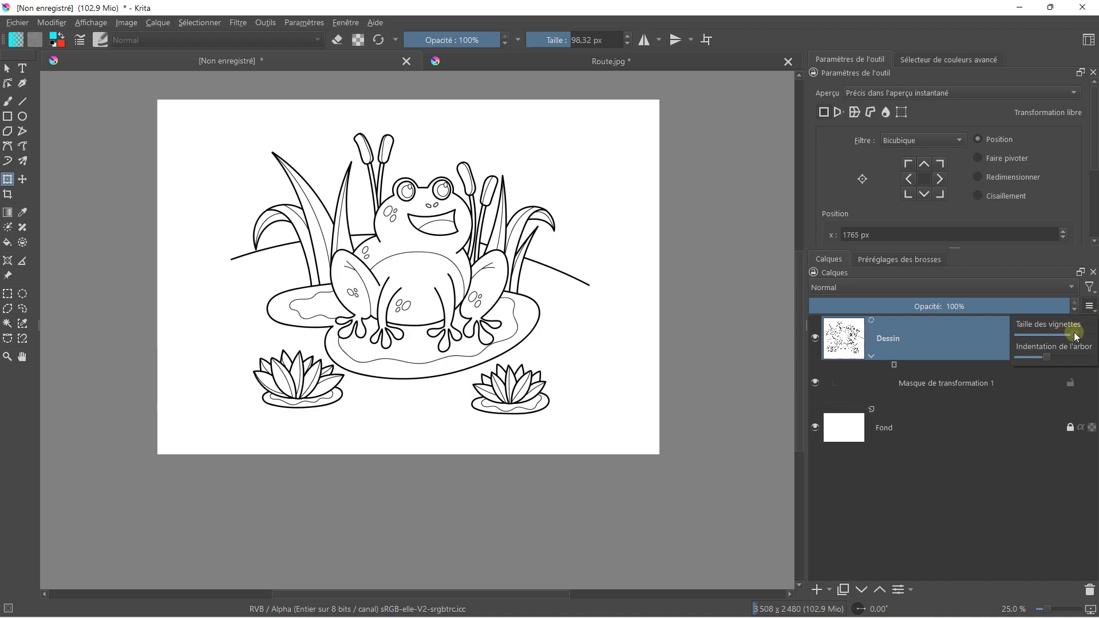
{"action": "left_click", "coordinate": [76, 138]}
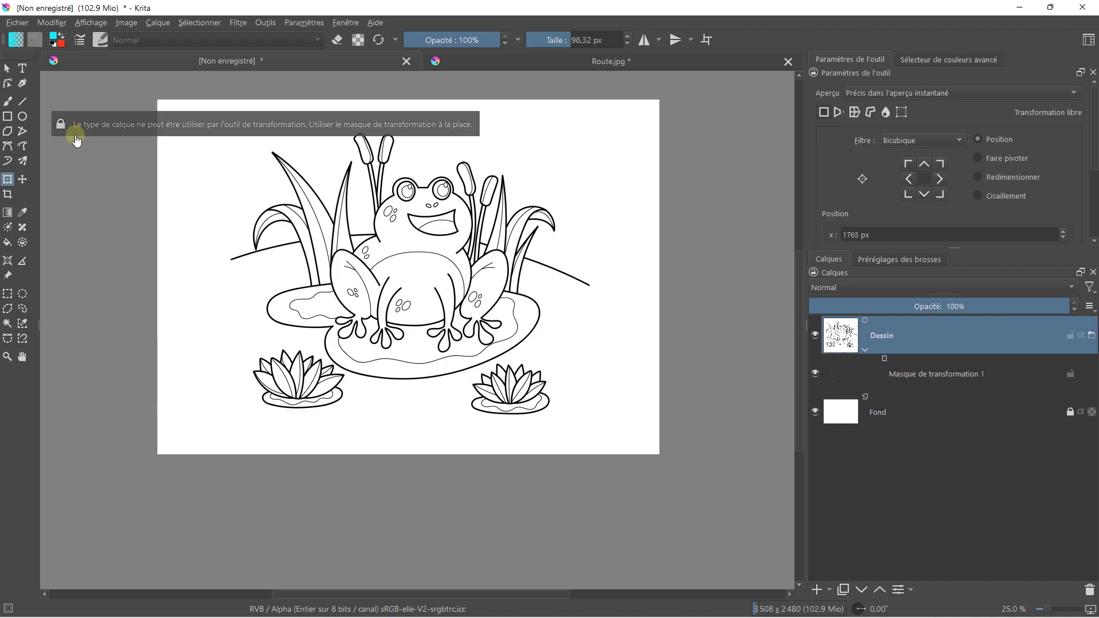